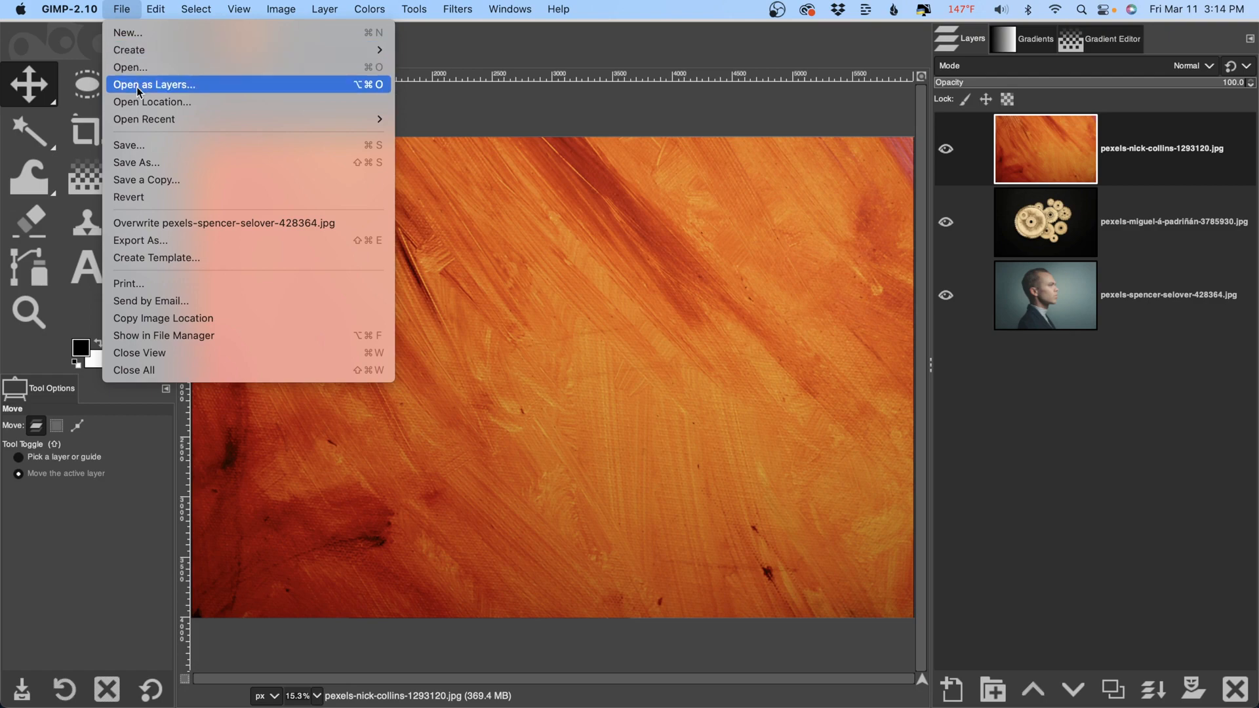
Hide the orange paint texture layer and the gears layer so only the portrait shows
{"action": "left_click", "coordinate": [492, 42]}
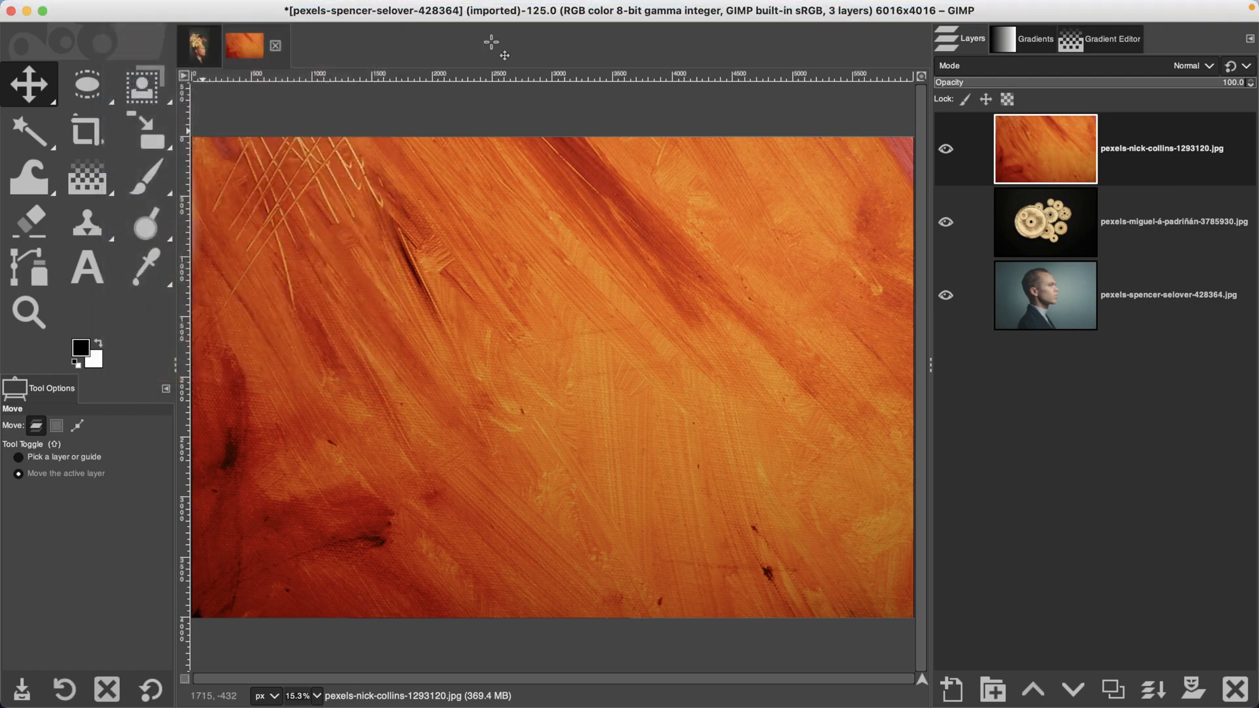
{"action": "left_click", "coordinate": [946, 148]}
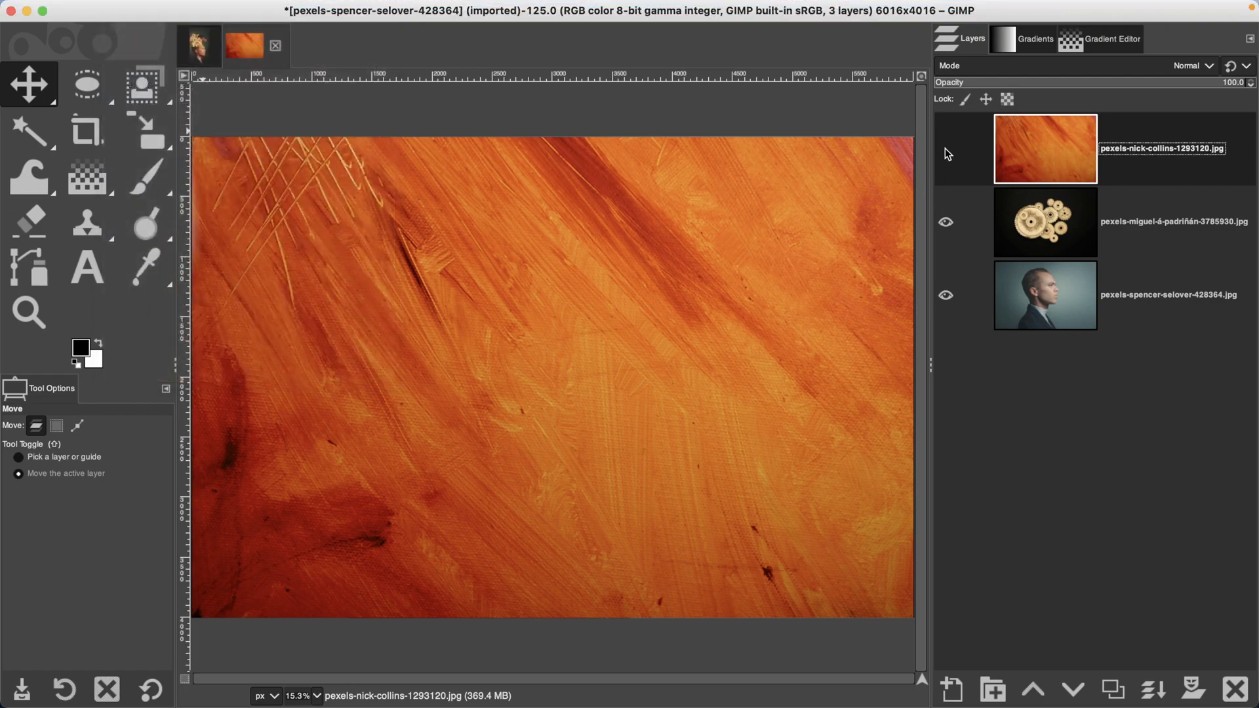
{"action": "left_click", "coordinate": [945, 222]}
Duplicate the portrait layer and rename the copy "Select + Mask"
{"action": "left_click", "coordinate": [1042, 293]}
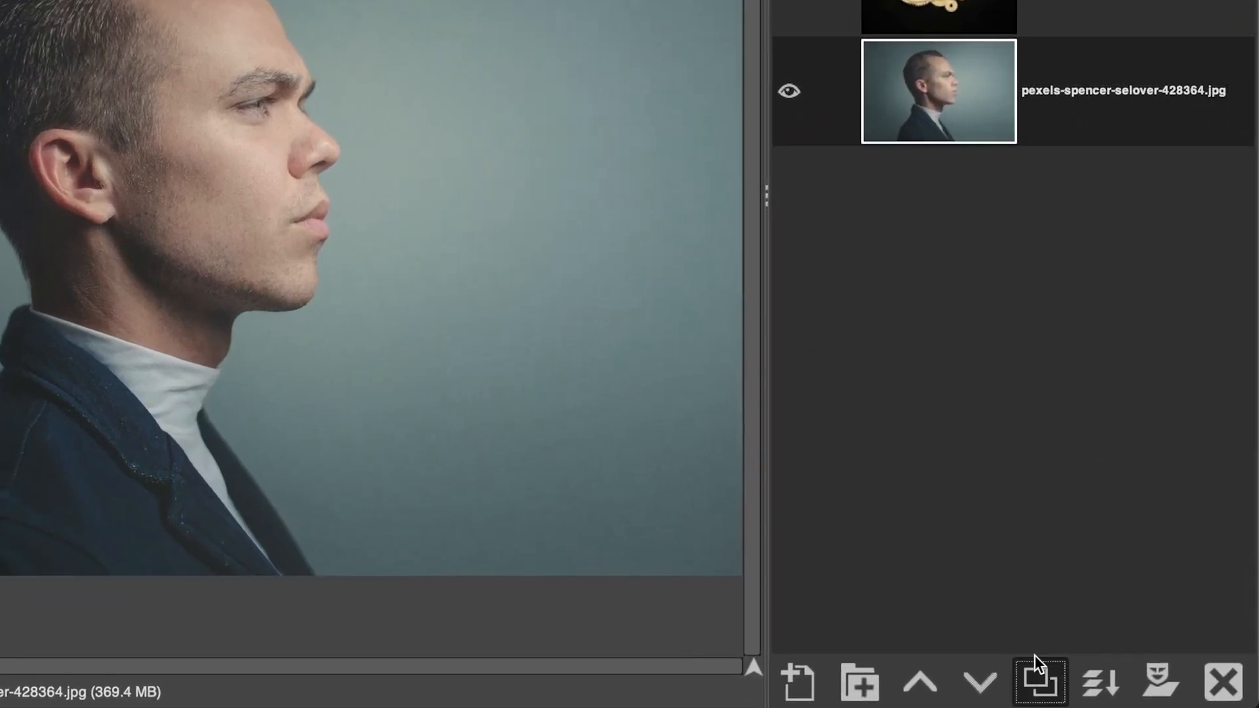
{"action": "left_click", "coordinate": [1113, 689]}
{"action": "double_click", "coordinate": [1076, 91]}
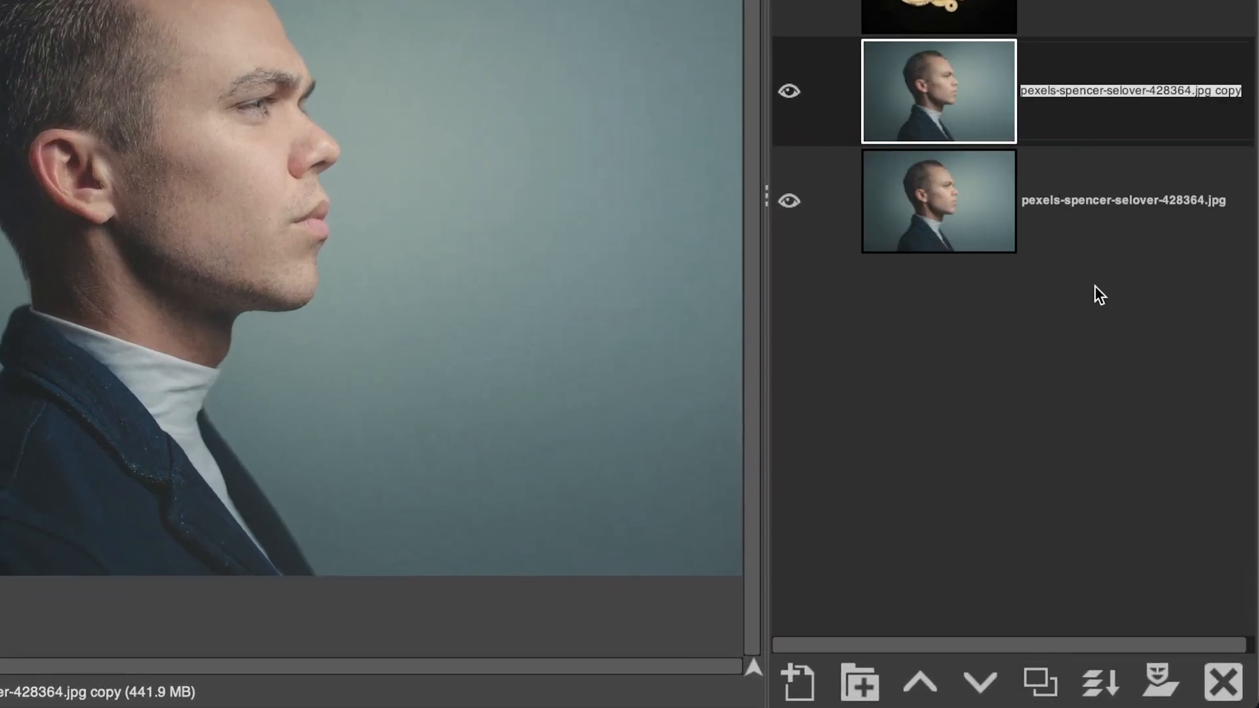
{"action": "type", "text": "Selec"}
{"action": "key", "text": "BackSpace"}
{"action": "key", "text": "BackSpace"}
{"action": "key", "text": "BackSpace"}
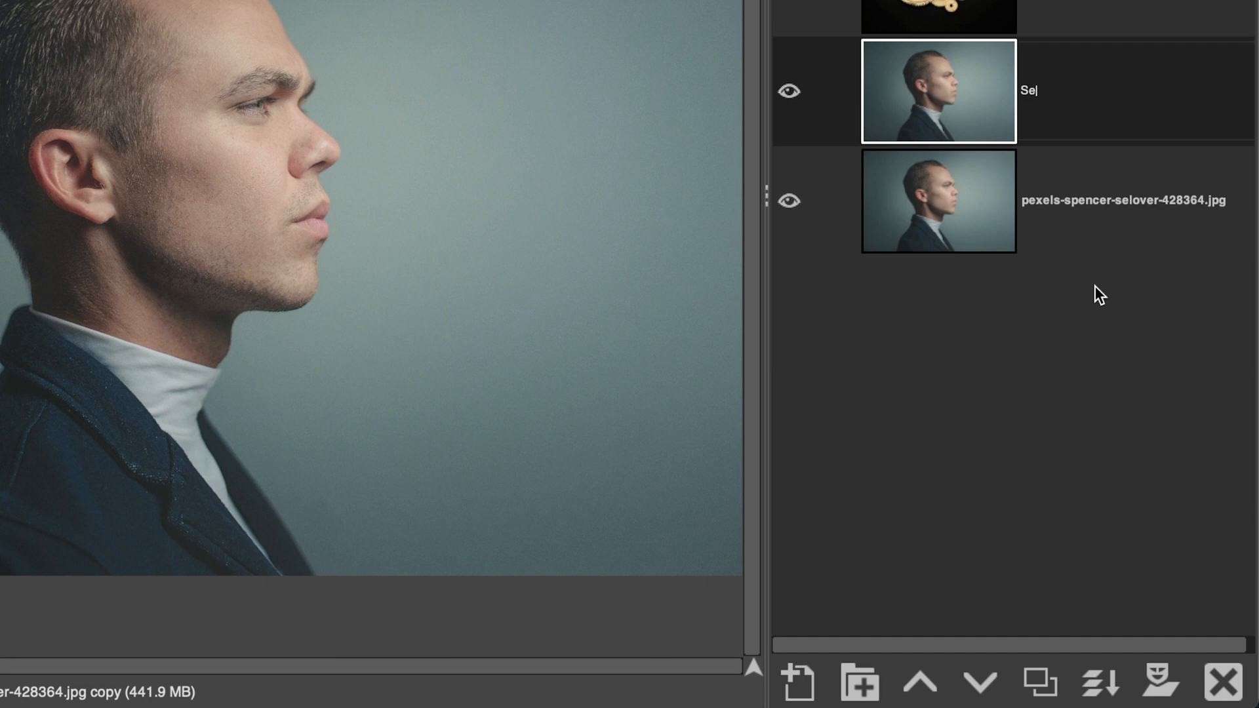
{"action": "type", "text": "lect + Mask"}
{"action": "key", "text": "Return"}
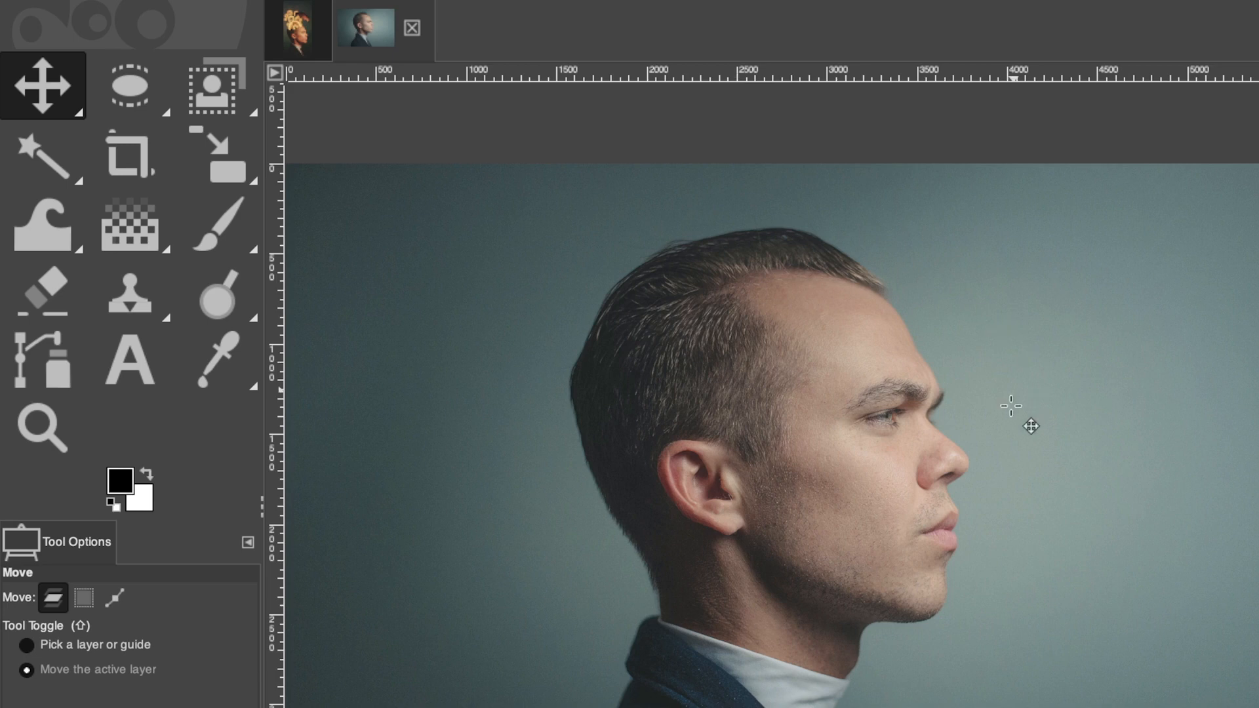
Draw a rough Foreground Select outline around the man's head and shoulders, closing it just below the image, and confirm it
{"action": "left_click", "coordinate": [223, 82]}
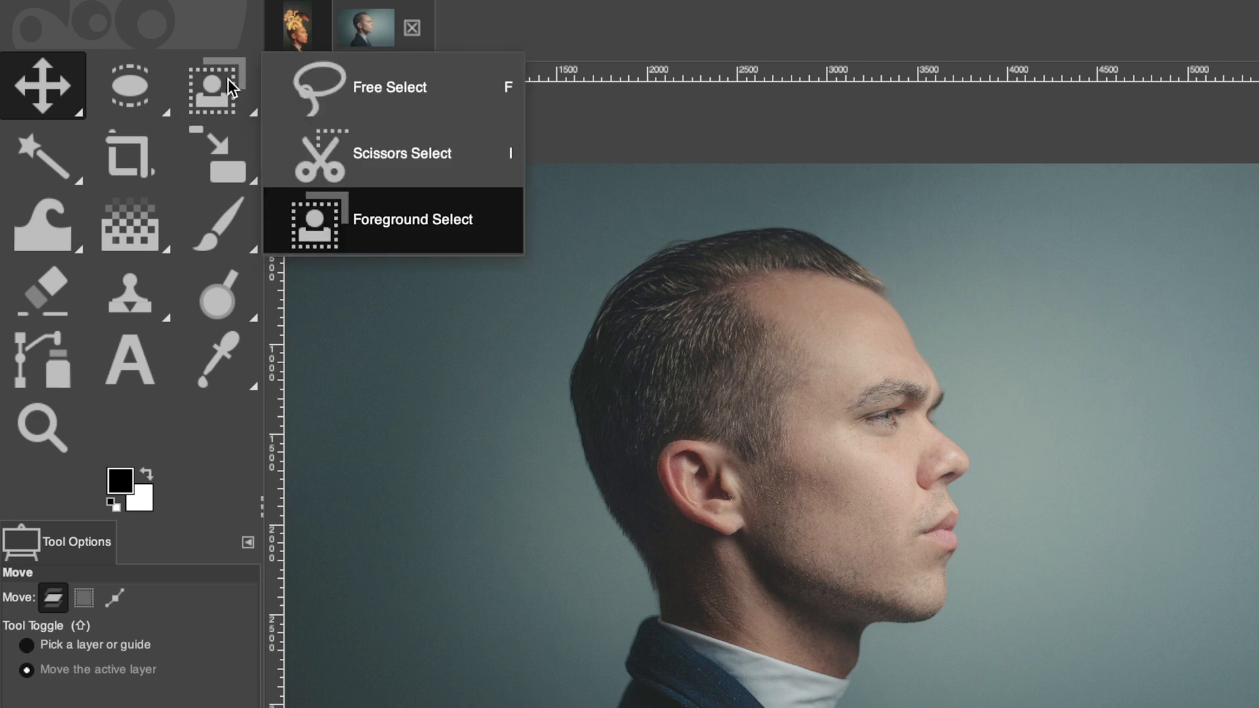
{"action": "left_click", "coordinate": [354, 86]}
{"action": "left_click", "coordinate": [212, 81]}
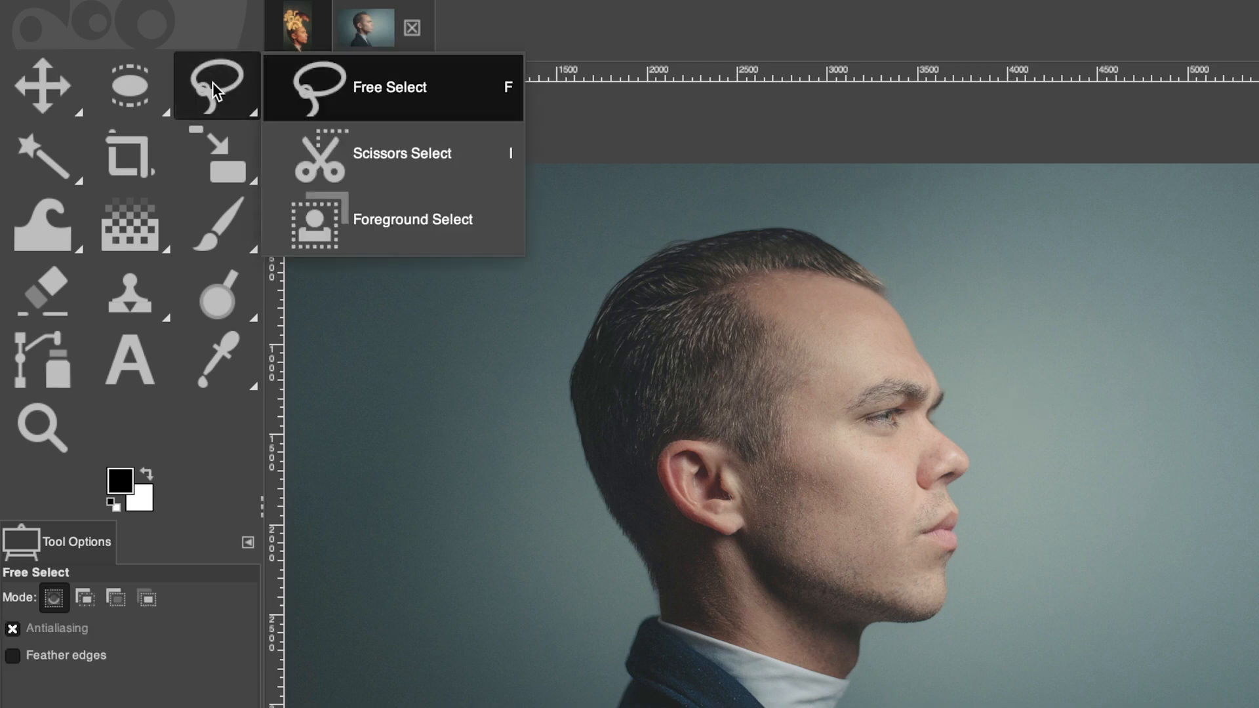
{"action": "left_click", "coordinate": [357, 222]}
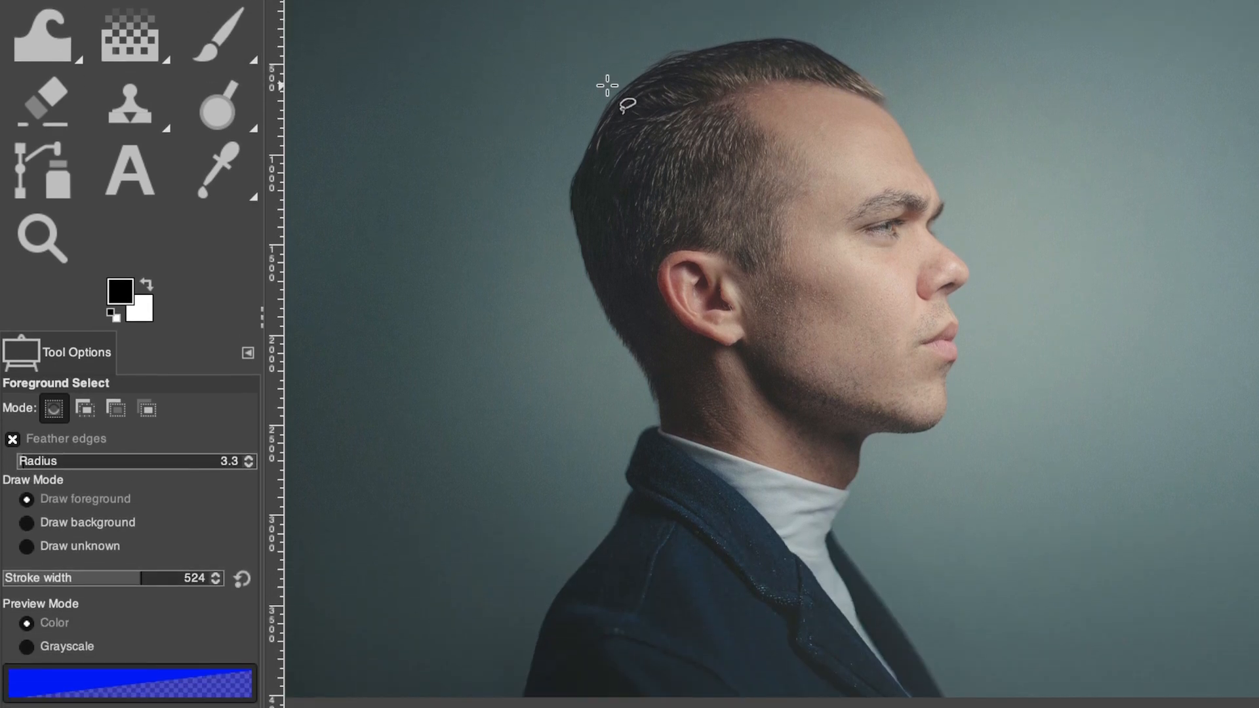
{"action": "mouse_move", "coordinate": [607, 81]}
{"action": "left_mouse_down"}
{"action": "mouse_move", "coordinate": [567, 161]}
{"action": "mouse_move", "coordinate": [561, 274]}
{"action": "mouse_move", "coordinate": [580, 339]}
{"action": "mouse_move", "coordinate": [627, 392]}
{"action": "mouse_move", "coordinate": [606, 493]}
{"action": "mouse_move", "coordinate": [546, 586]}
{"action": "mouse_move", "coordinate": [511, 701]}
{"action": "left_mouse_up"}
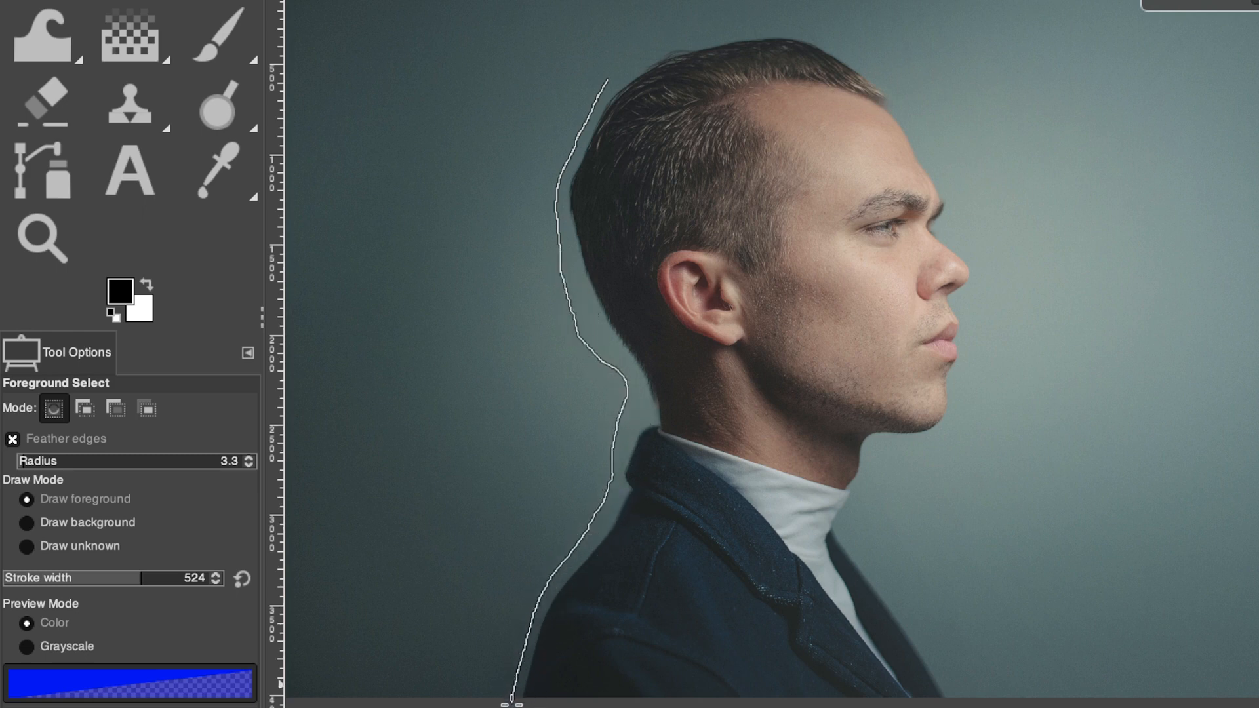
{"action": "mouse_move", "coordinate": [969, 705]}
{"action": "left_mouse_down"}
{"action": "mouse_move", "coordinate": [852, 533]}
{"action": "mouse_move", "coordinate": [877, 443]}
{"action": "mouse_move", "coordinate": [960, 430]}
{"action": "mouse_move", "coordinate": [969, 402]}
{"action": "mouse_move", "coordinate": [966, 301]}
{"action": "mouse_move", "coordinate": [984, 278]}
{"action": "mouse_move", "coordinate": [980, 252]}
{"action": "mouse_move", "coordinate": [945, 228]}
{"action": "mouse_move", "coordinate": [956, 200]}
{"action": "mouse_move", "coordinate": [919, 116]}
{"action": "mouse_move", "coordinate": [858, 46]}
{"action": "mouse_move", "coordinate": [803, 25]}
{"action": "mouse_move", "coordinate": [674, 27]}
{"action": "mouse_move", "coordinate": [608, 78]}
{"action": "left_mouse_up"}
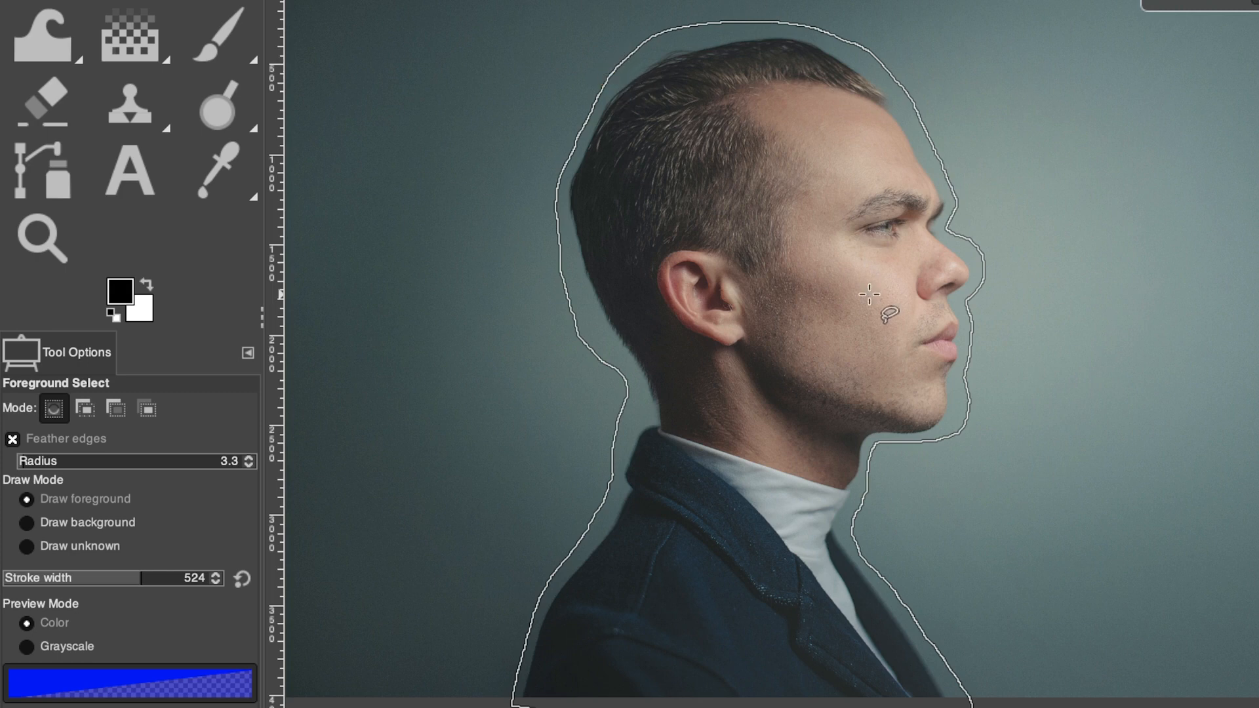
{"action": "key", "text": "Return"}
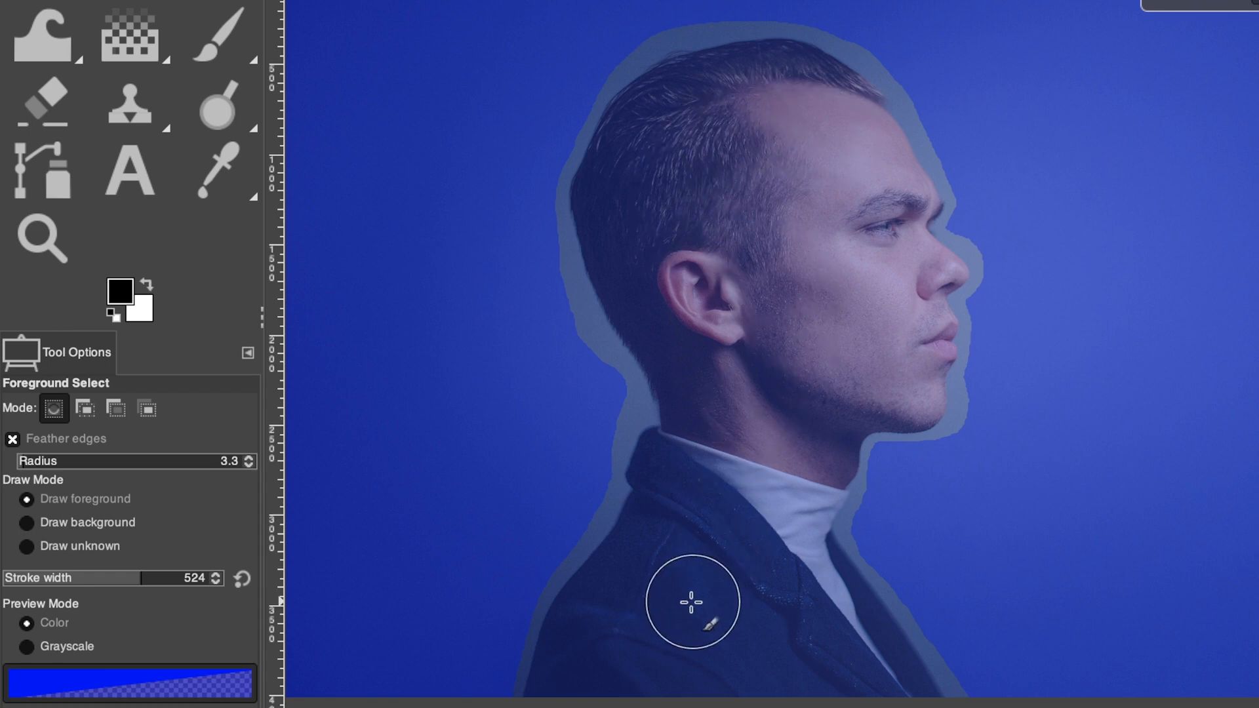
Set the foreground stroke width to 182 and paint along the inside edge of the man's whole silhouette
{"action": "left_click", "coordinate": [62, 575]}
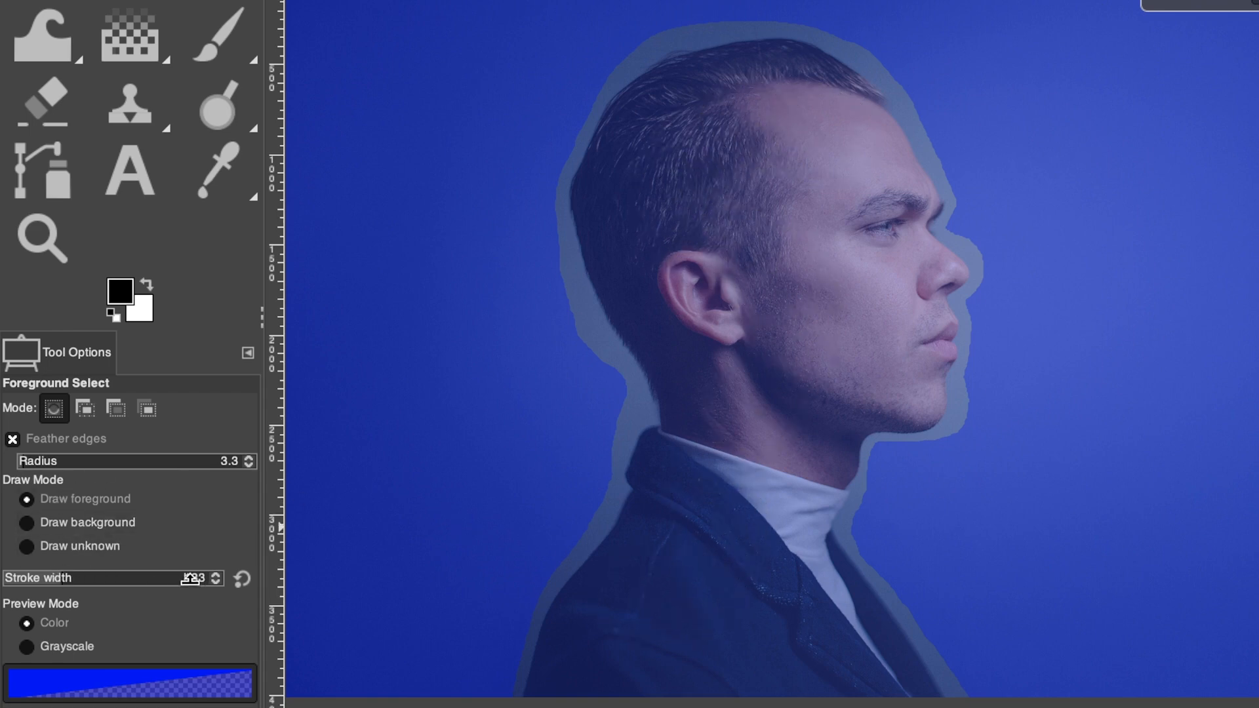
{"action": "left_click", "coordinate": [78, 575]}
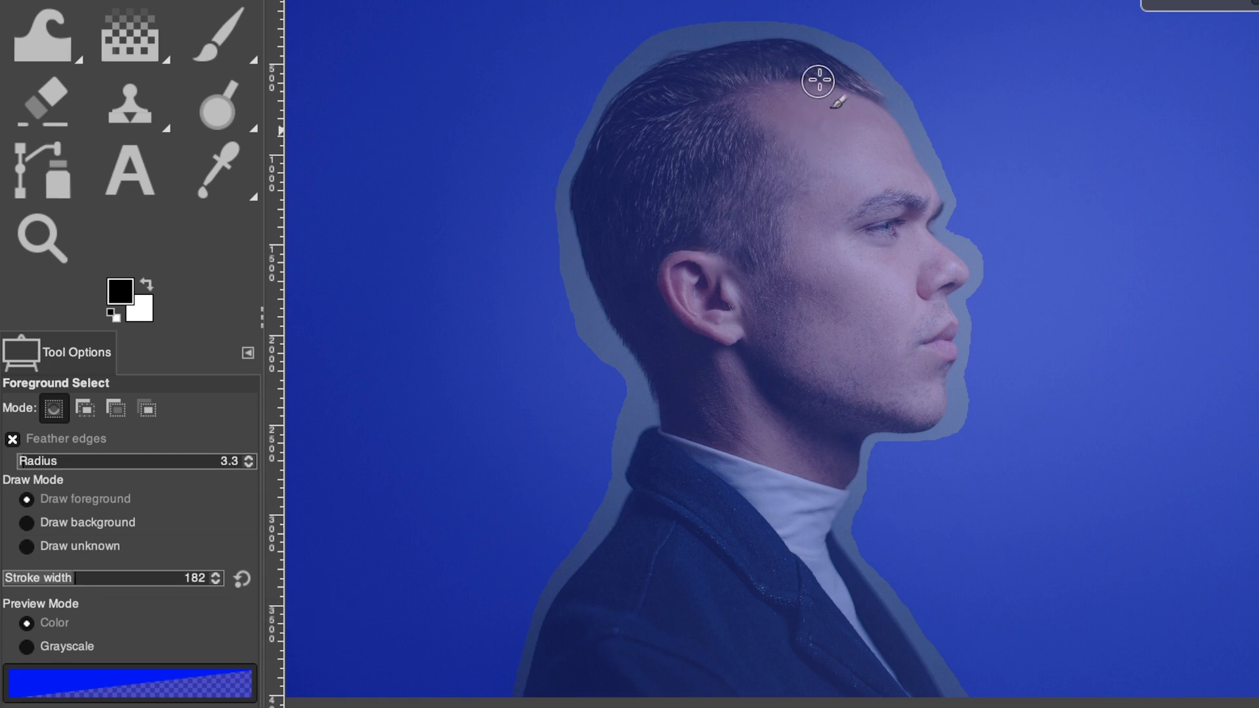
{"action": "mouse_move", "coordinate": [817, 76]}
{"action": "left_mouse_down"}
{"action": "mouse_move", "coordinate": [696, 73]}
{"action": "mouse_move", "coordinate": [642, 100]}
{"action": "mouse_move", "coordinate": [615, 134]}
{"action": "mouse_move", "coordinate": [595, 212]}
{"action": "mouse_move", "coordinate": [611, 282]}
{"action": "mouse_move", "coordinate": [652, 339]}
{"action": "mouse_move", "coordinate": [679, 433]}
{"action": "mouse_move", "coordinate": [652, 462]}
{"action": "mouse_move", "coordinate": [653, 510]}
{"action": "mouse_move", "coordinate": [576, 610]}
{"action": "mouse_move", "coordinate": [545, 685]}
{"action": "mouse_move", "coordinate": [921, 697]}
{"action": "mouse_move", "coordinate": [801, 533]}
{"action": "mouse_move", "coordinate": [829, 478]}
{"action": "mouse_move", "coordinate": [936, 354]}
{"action": "mouse_move", "coordinate": [905, 225]}
{"action": "mouse_move", "coordinate": [913, 195]}
{"action": "mouse_move", "coordinate": [857, 100]}
{"action": "left_mouse_up"}
Fill the rest of the man's silhouette as foreground with a stroke width of 488 and convert it into a selection
{"action": "left_click", "coordinate": [136, 577]}
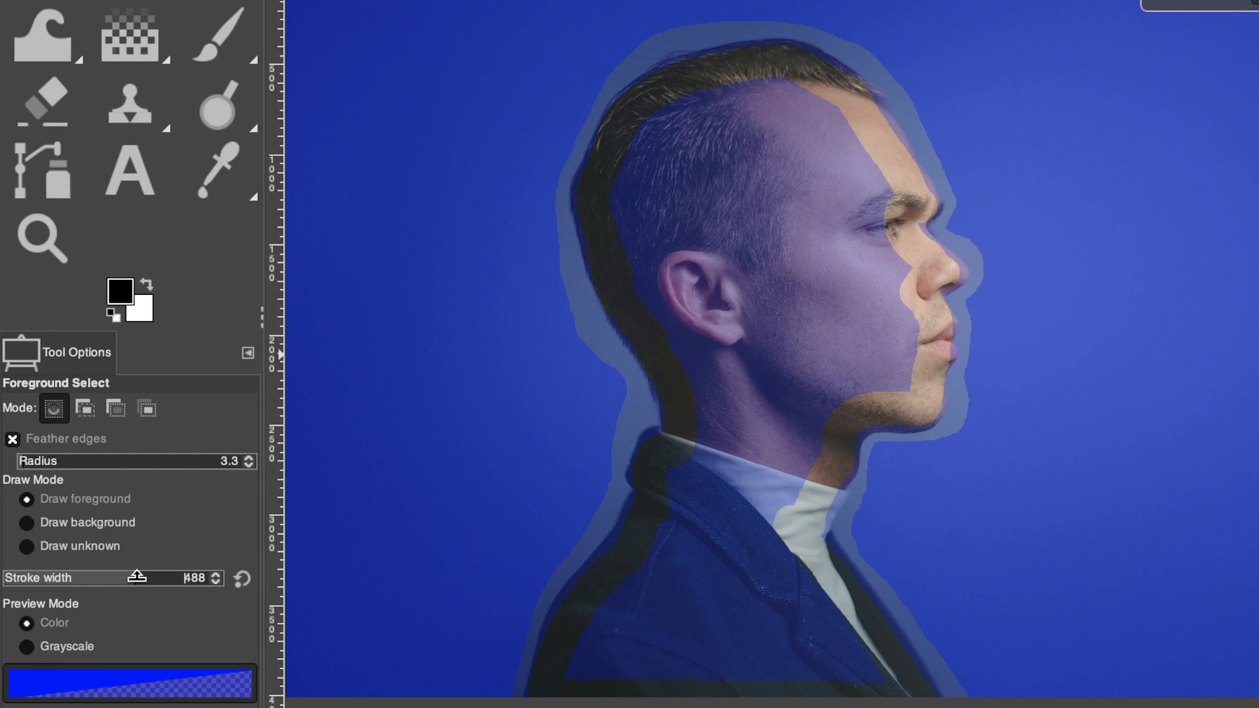
{"action": "mouse_move", "coordinate": [859, 221]}
{"action": "left_mouse_down"}
{"action": "mouse_move", "coordinate": [790, 112]}
{"action": "mouse_move", "coordinate": [677, 135]}
{"action": "mouse_move", "coordinate": [657, 171]}
{"action": "mouse_move", "coordinate": [652, 249]}
{"action": "mouse_move", "coordinate": [725, 400]}
{"action": "mouse_move", "coordinate": [694, 515]}
{"action": "mouse_move", "coordinate": [600, 667]}
{"action": "mouse_move", "coordinate": [857, 678]}
{"action": "mouse_move", "coordinate": [812, 655]}
{"action": "mouse_move", "coordinate": [776, 561]}
{"action": "mouse_move", "coordinate": [777, 480]}
{"action": "mouse_move", "coordinate": [717, 613]}
{"action": "mouse_move", "coordinate": [808, 636]}
{"action": "mouse_move", "coordinate": [765, 484]}
{"action": "mouse_move", "coordinate": [804, 402]}
{"action": "mouse_move", "coordinate": [871, 368]}
{"action": "mouse_move", "coordinate": [882, 284]}
{"action": "mouse_move", "coordinate": [722, 188]}
{"action": "mouse_move", "coordinate": [770, 357]}
{"action": "mouse_move", "coordinate": [798, 268]}
{"action": "mouse_move", "coordinate": [766, 205]}
{"action": "mouse_move", "coordinate": [782, 216]}
{"action": "left_mouse_up"}
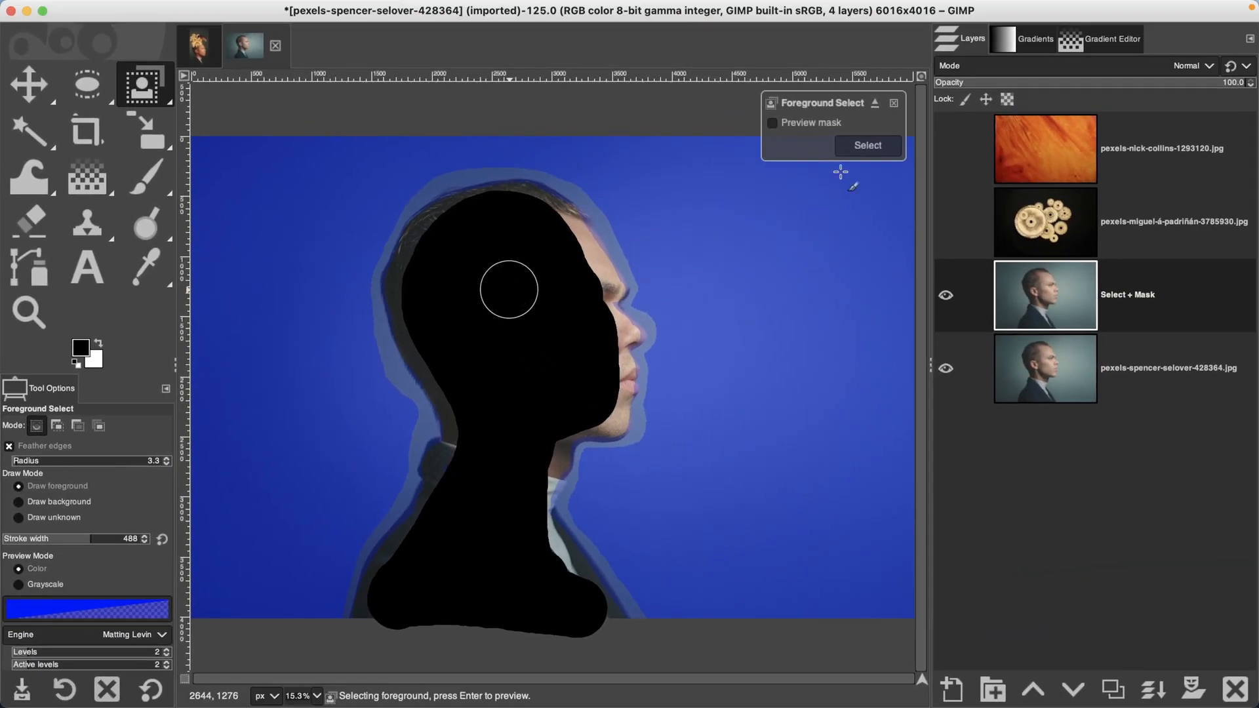
{"action": "left_click", "coordinate": [857, 152]}
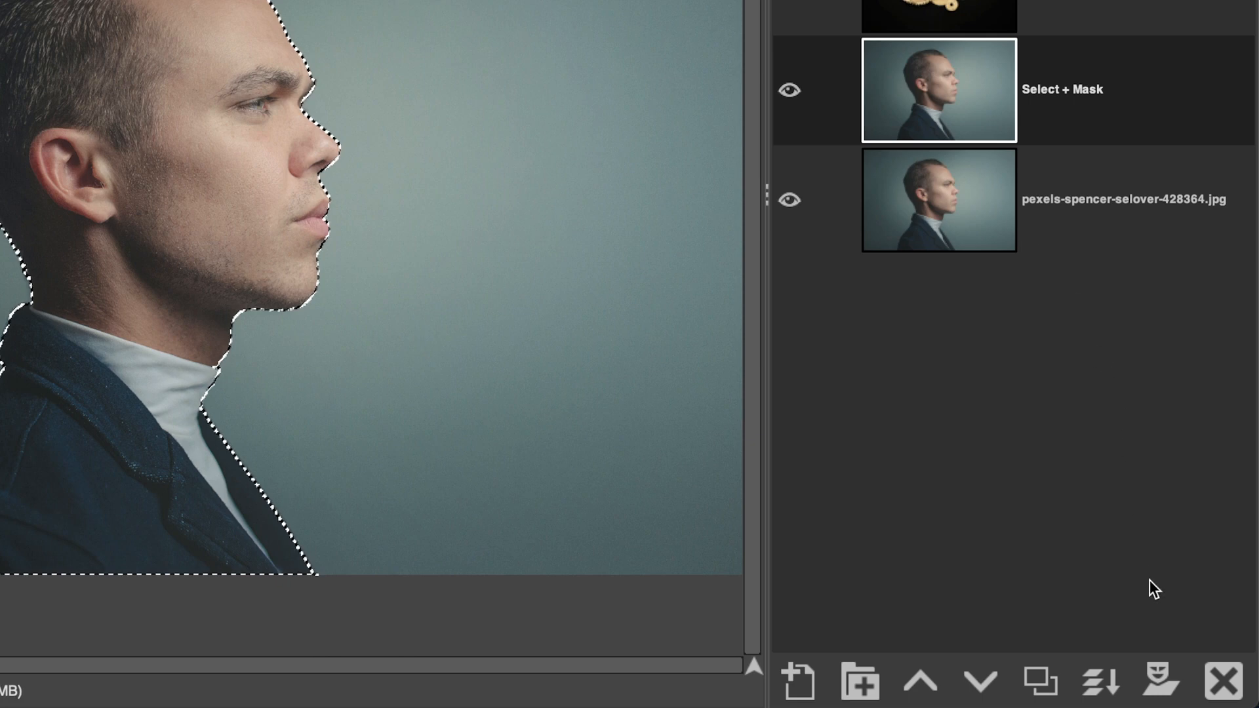
Add a layer mask to the Select + Mask layer initialized from the selection, check the cutout, and clear the selection
{"action": "left_click", "coordinate": [1159, 664]}
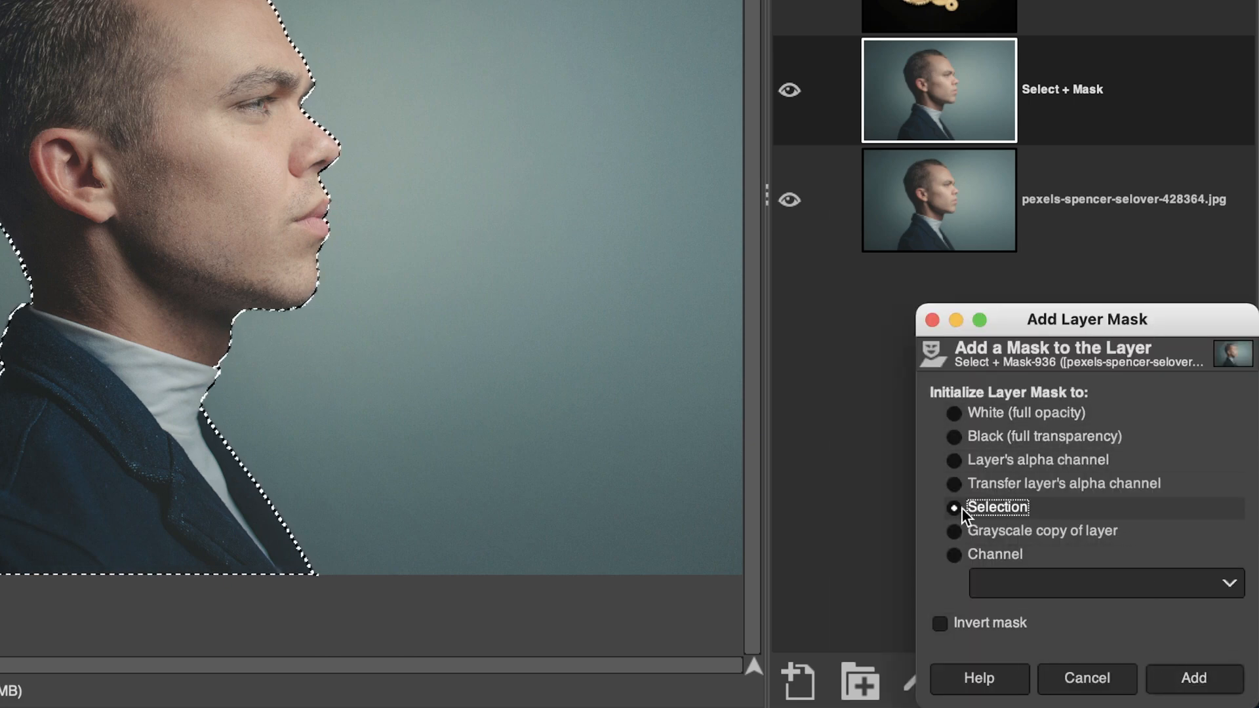
{"action": "left_click", "coordinate": [1177, 679]}
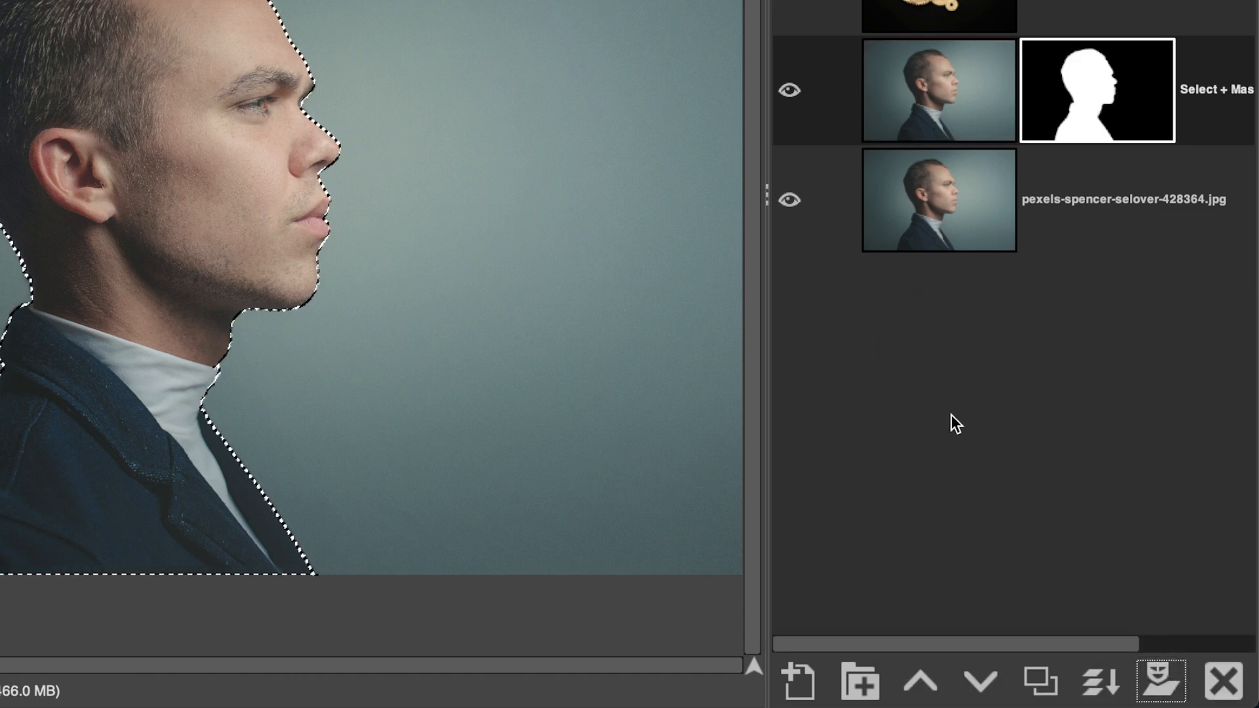
{"action": "left_click", "coordinate": [789, 200]}
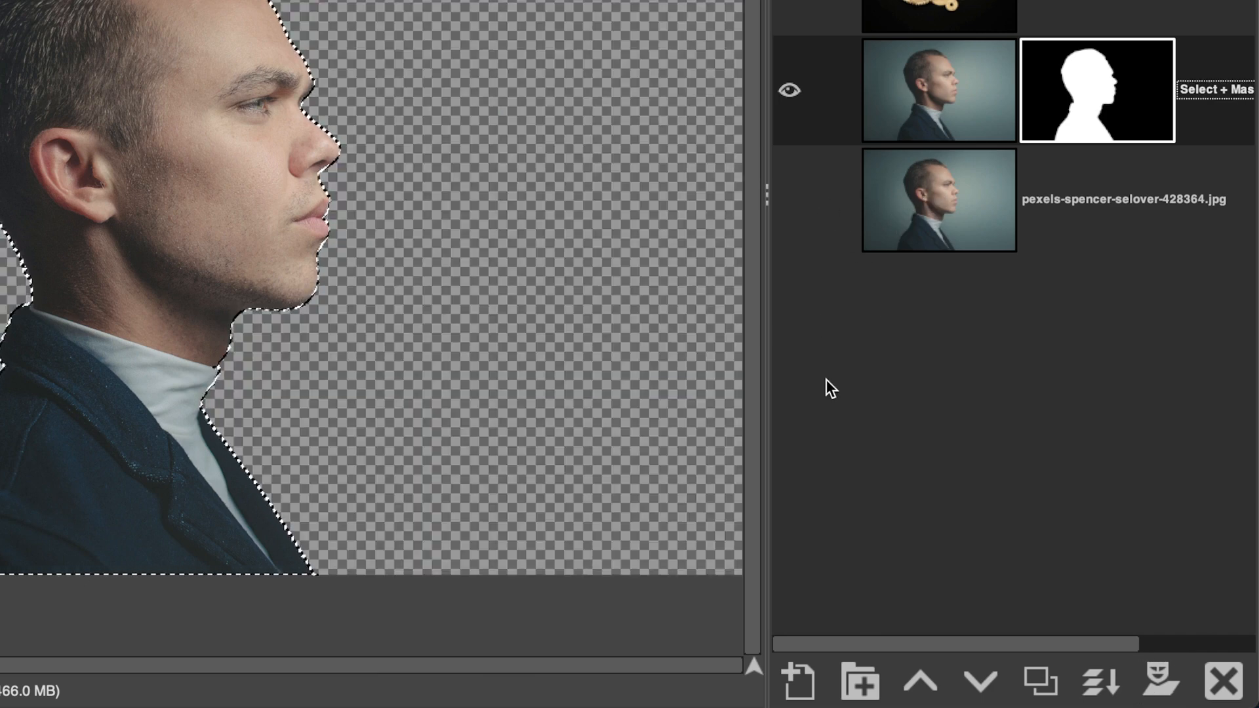
{"action": "left_click", "coordinate": [797, 195]}
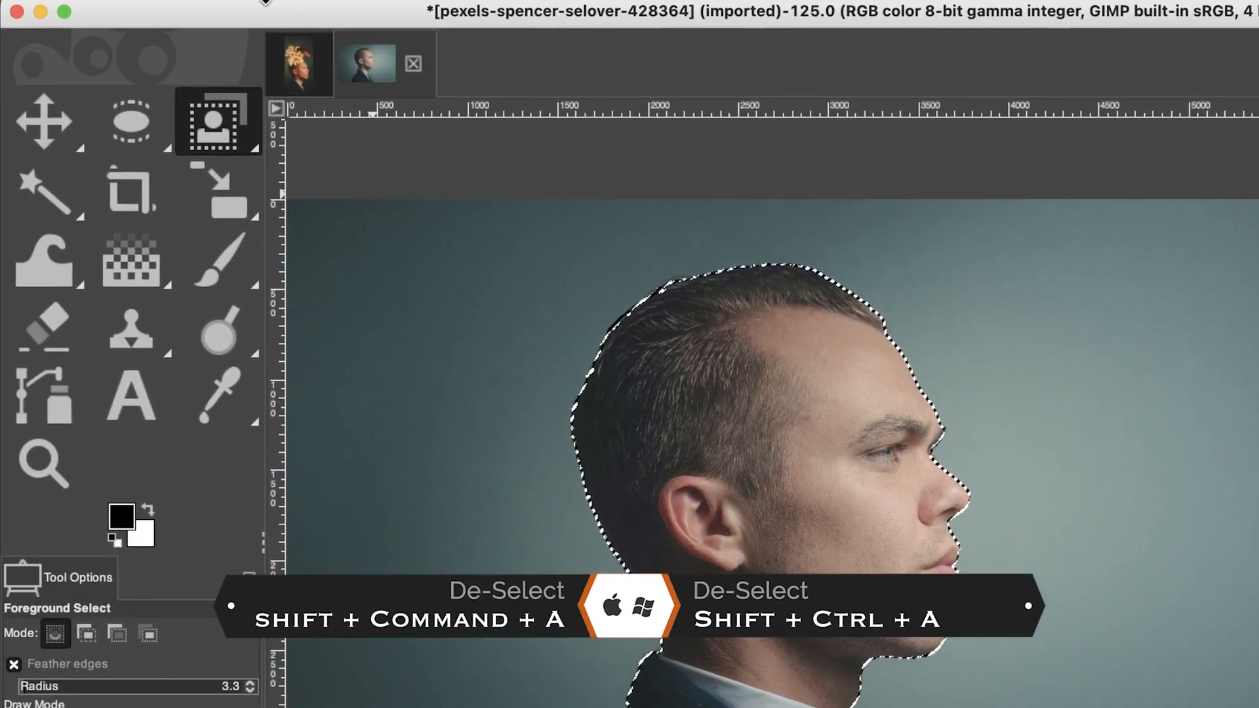
{"action": "left_click", "coordinate": [294, 9]}
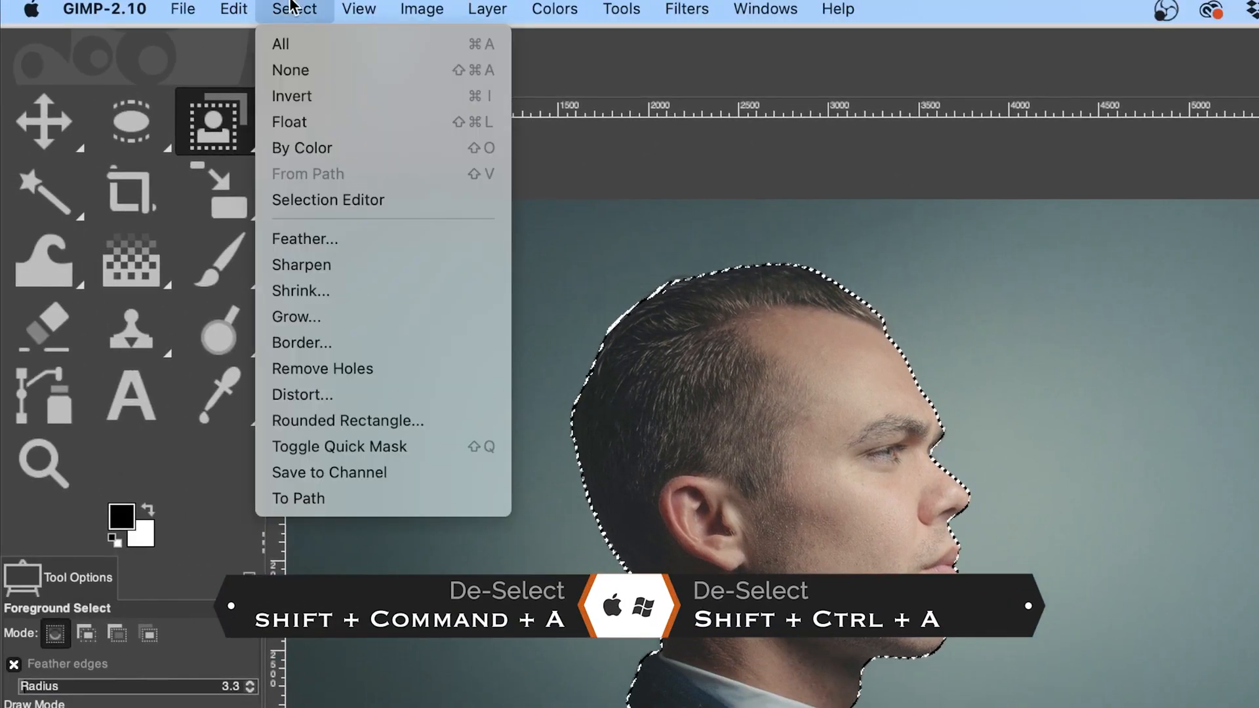
{"action": "left_click", "coordinate": [482, 72]}
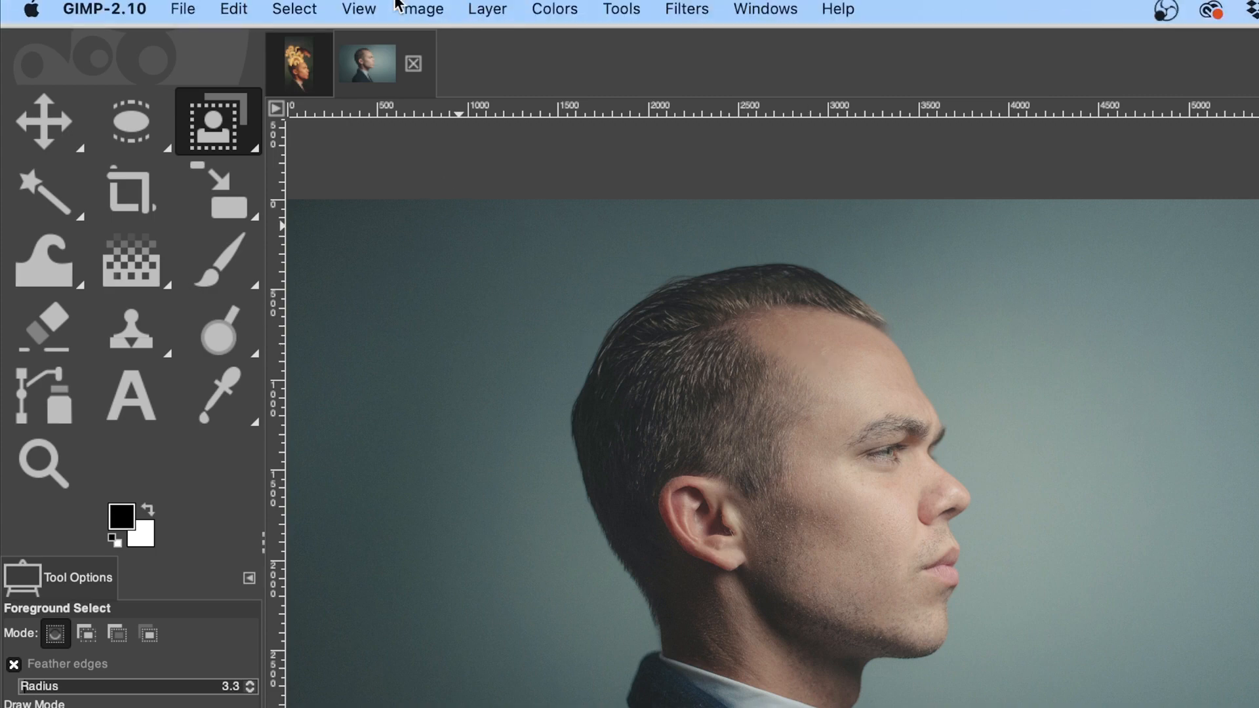
Resize the canvas to 3000 × 6000 px without linked proportions, offsetting the image to about X -1219, Y 1984
{"action": "left_click", "coordinate": [432, 6]}
{"action": "left_click", "coordinate": [493, 186]}
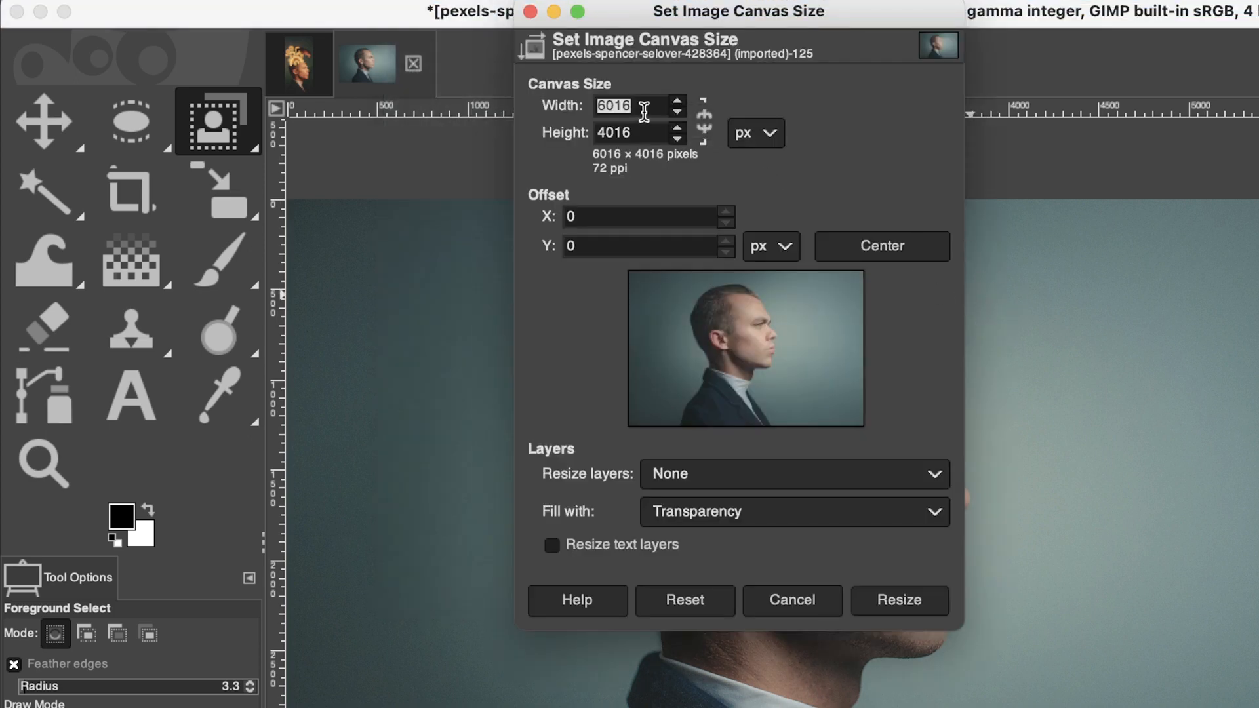
{"action": "left_click", "coordinate": [644, 108]}
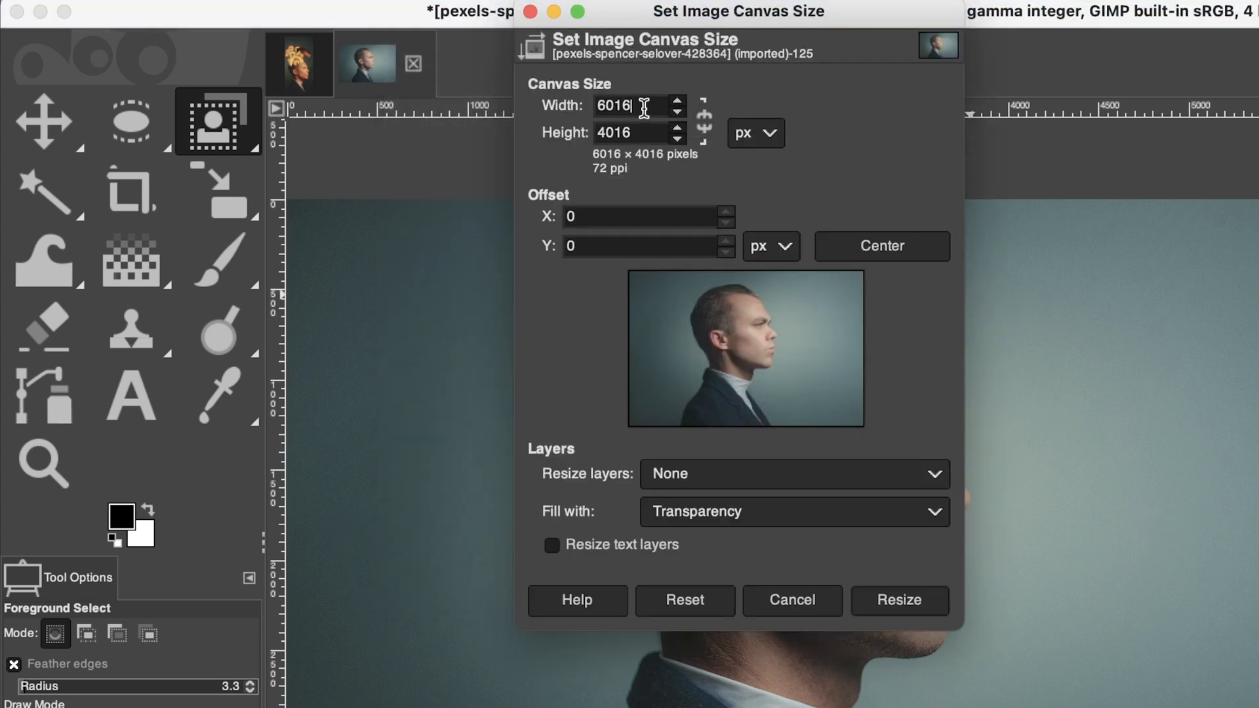
{"action": "left_click", "coordinate": [705, 135]}
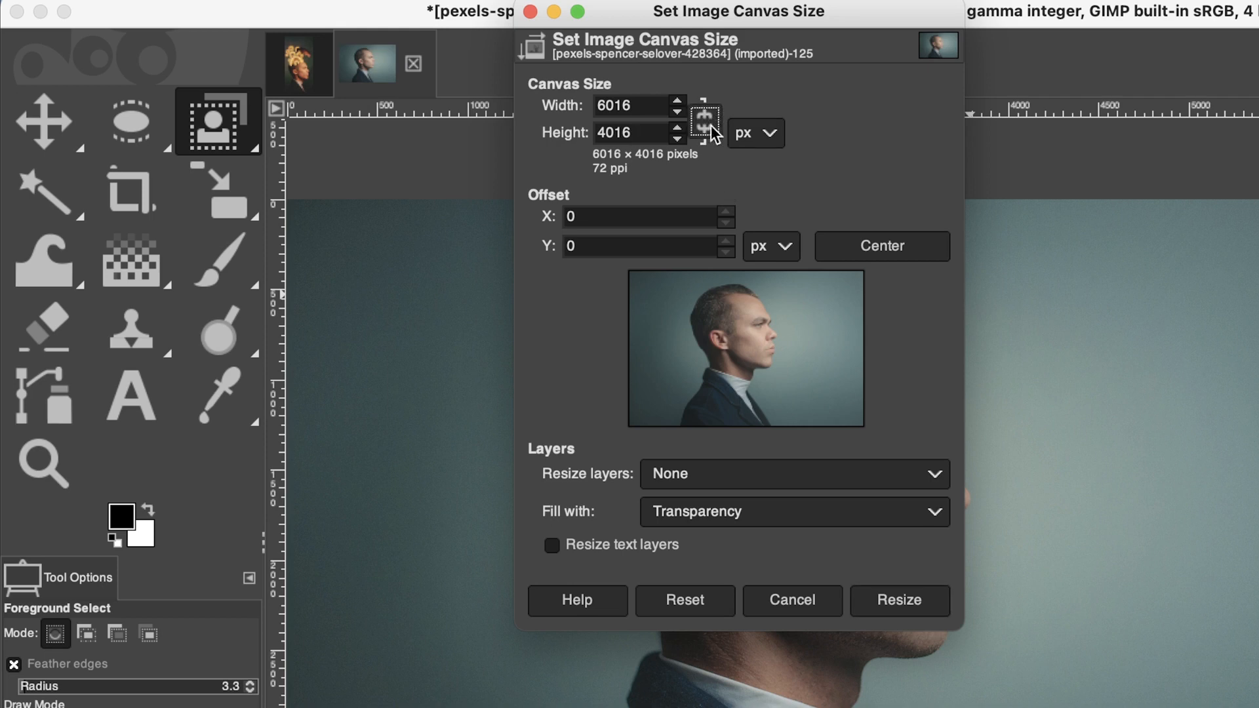
{"action": "double_click", "coordinate": [630, 105]}
{"action": "type", "text": "3000"}
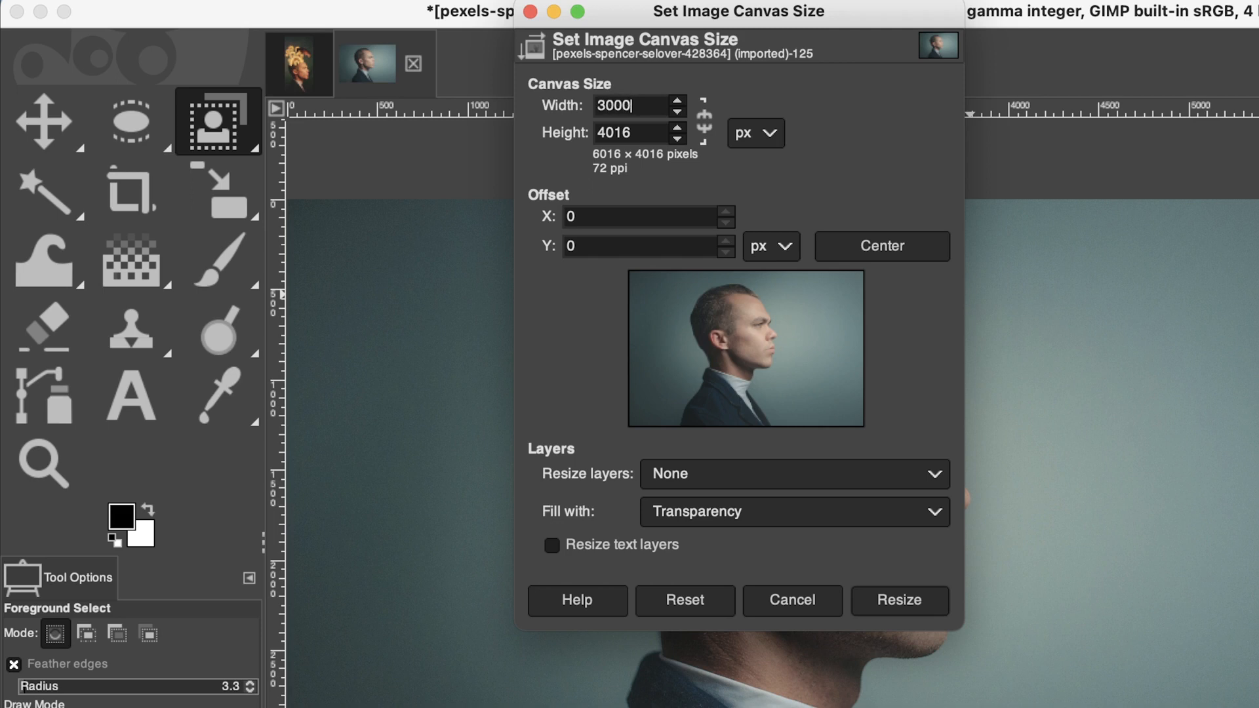
{"action": "key", "text": "Tab"}
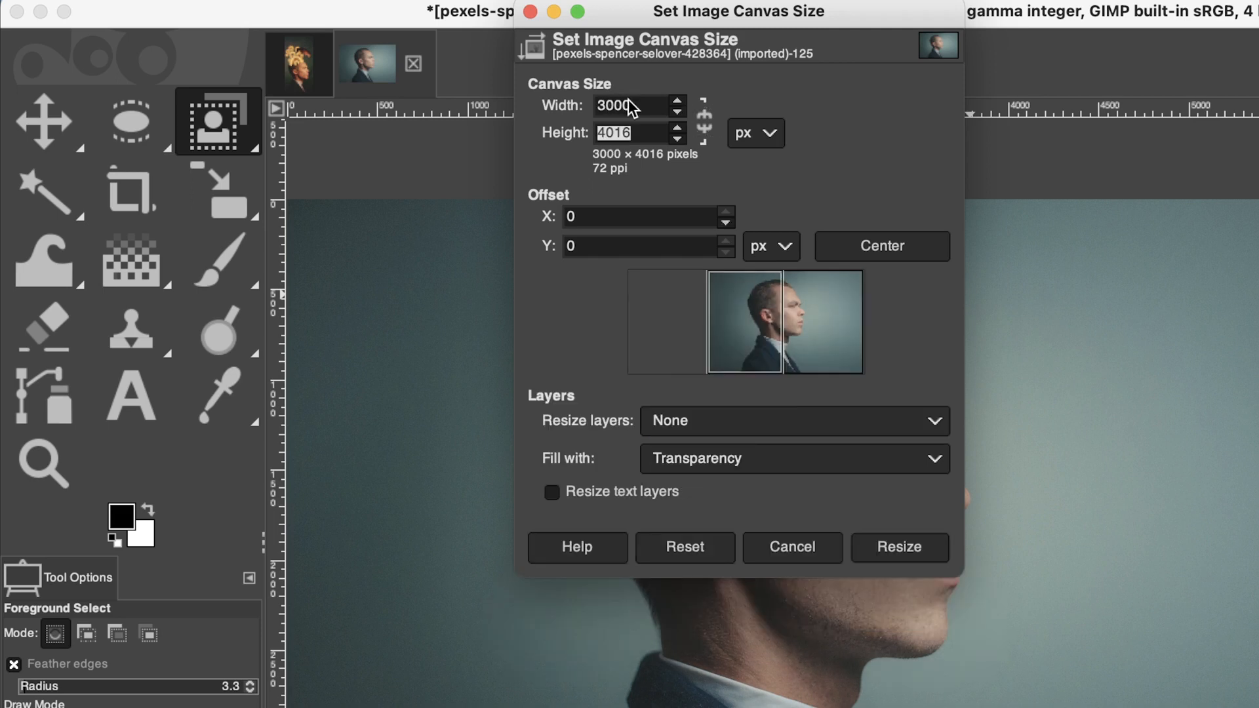
{"action": "type", "text": "6000"}
{"action": "key", "text": "Tab"}
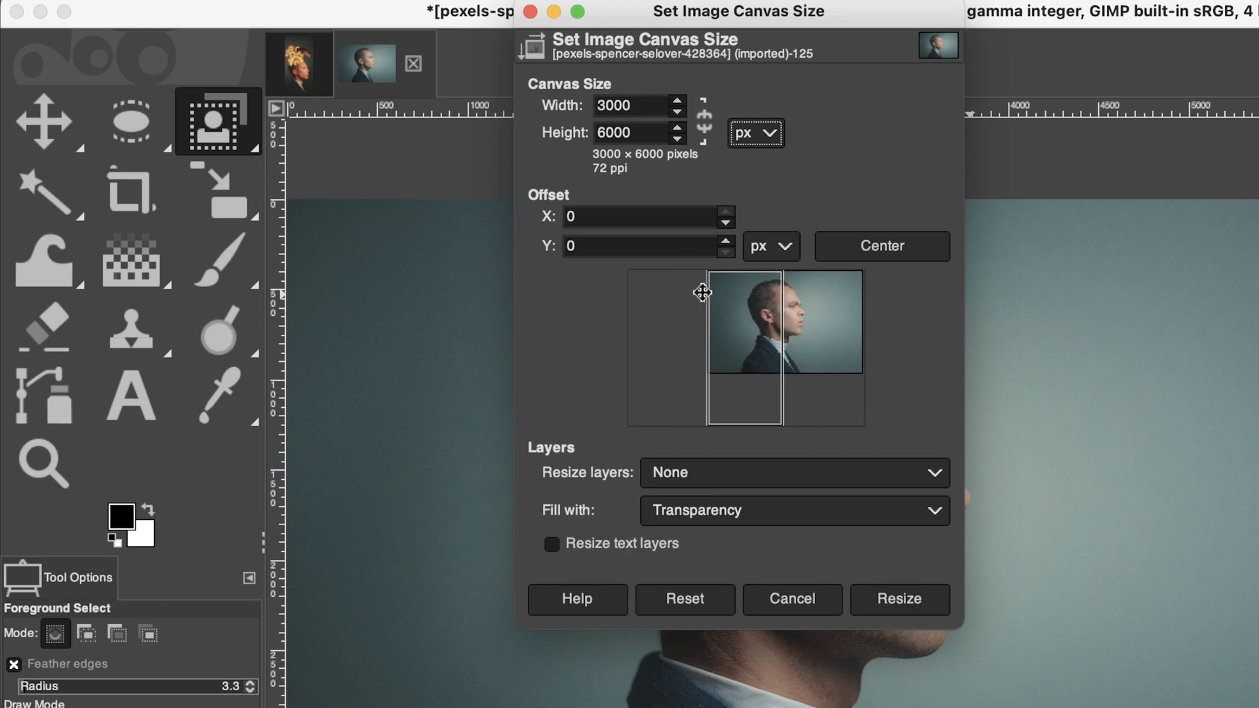
{"action": "left_click_drag", "start_coordinate": [772, 316], "coordinate": [740, 370]}
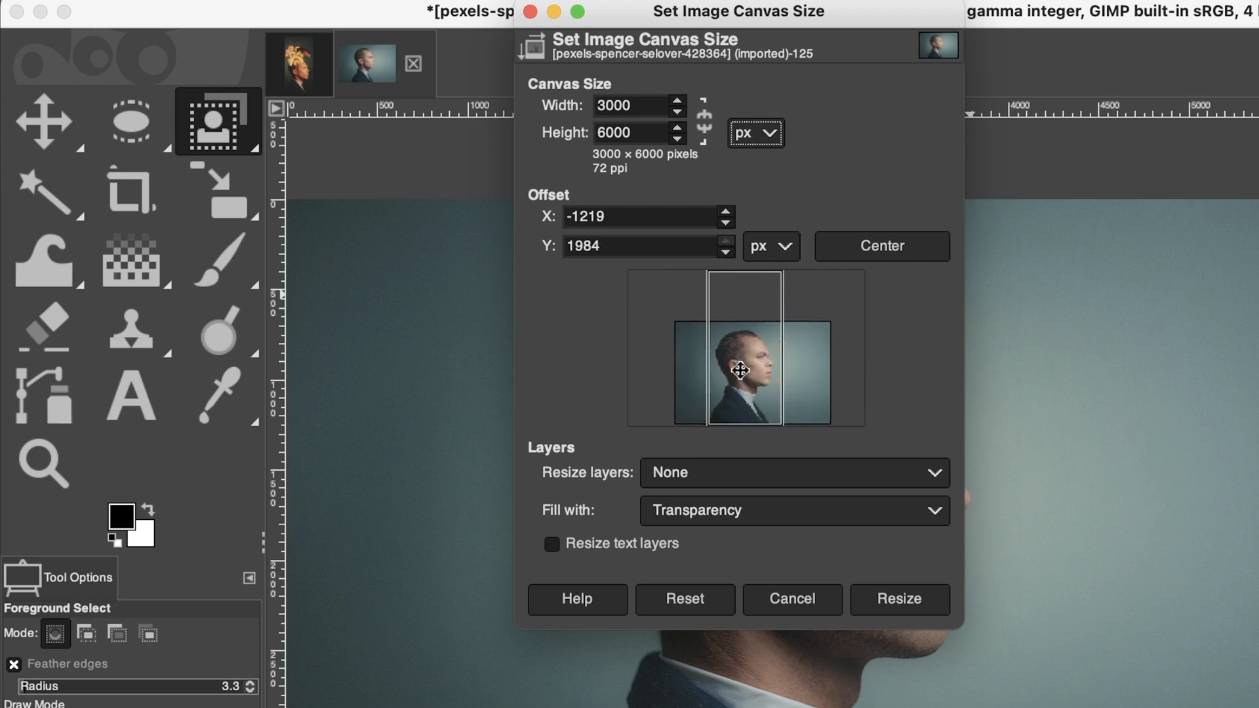
{"action": "left_click", "coordinate": [904, 598]}
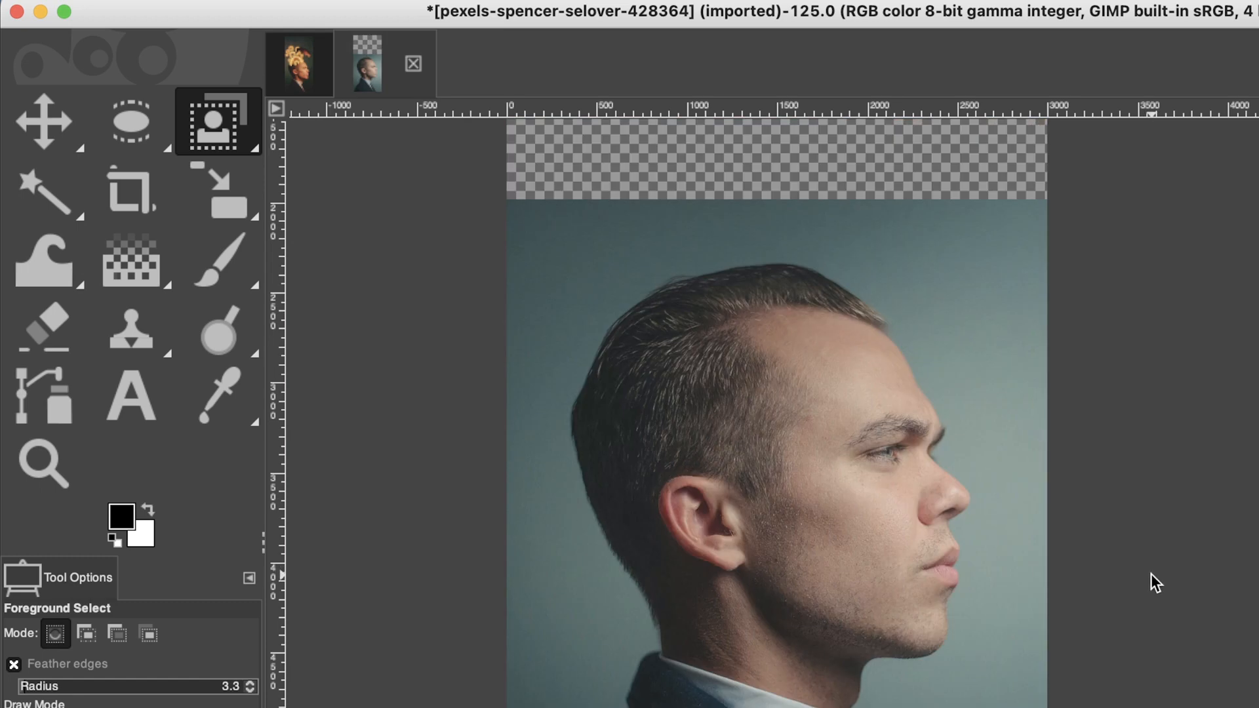
Rename the pexels-spencer-selover-428364.jpg layer as Background
{"action": "left_click", "coordinate": [378, 8]}
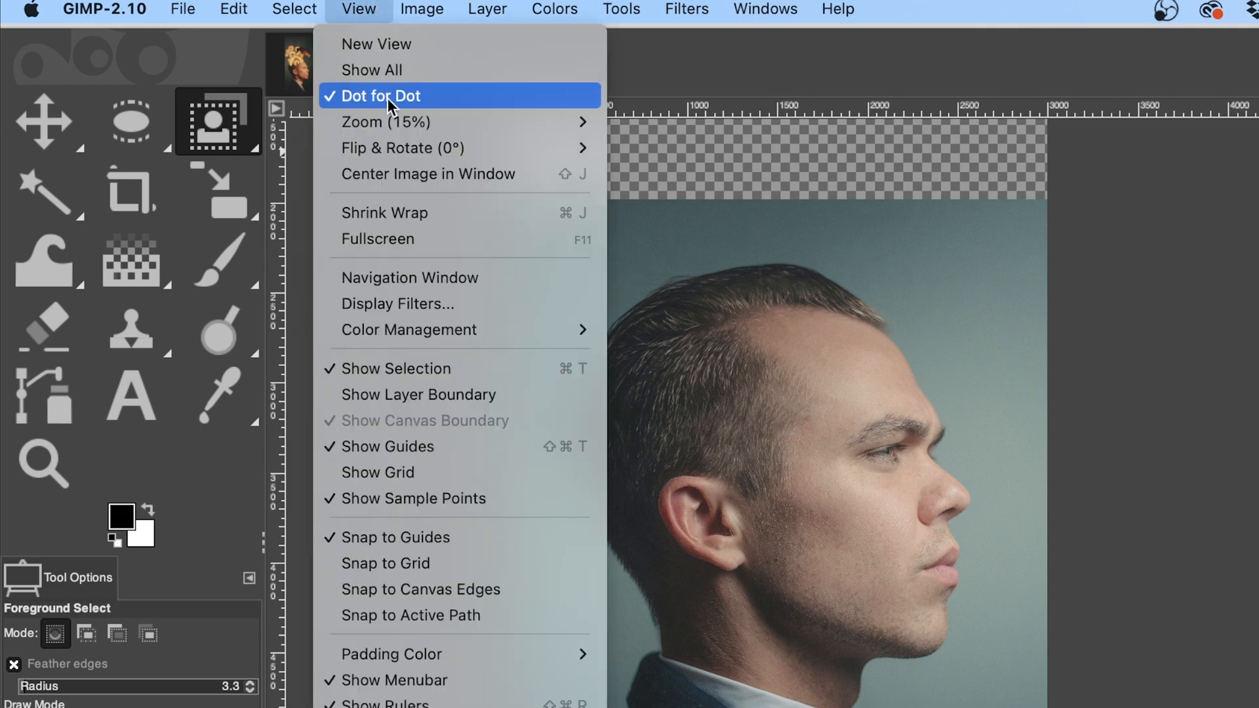
{"action": "mouse_move", "coordinate": [446, 123]}
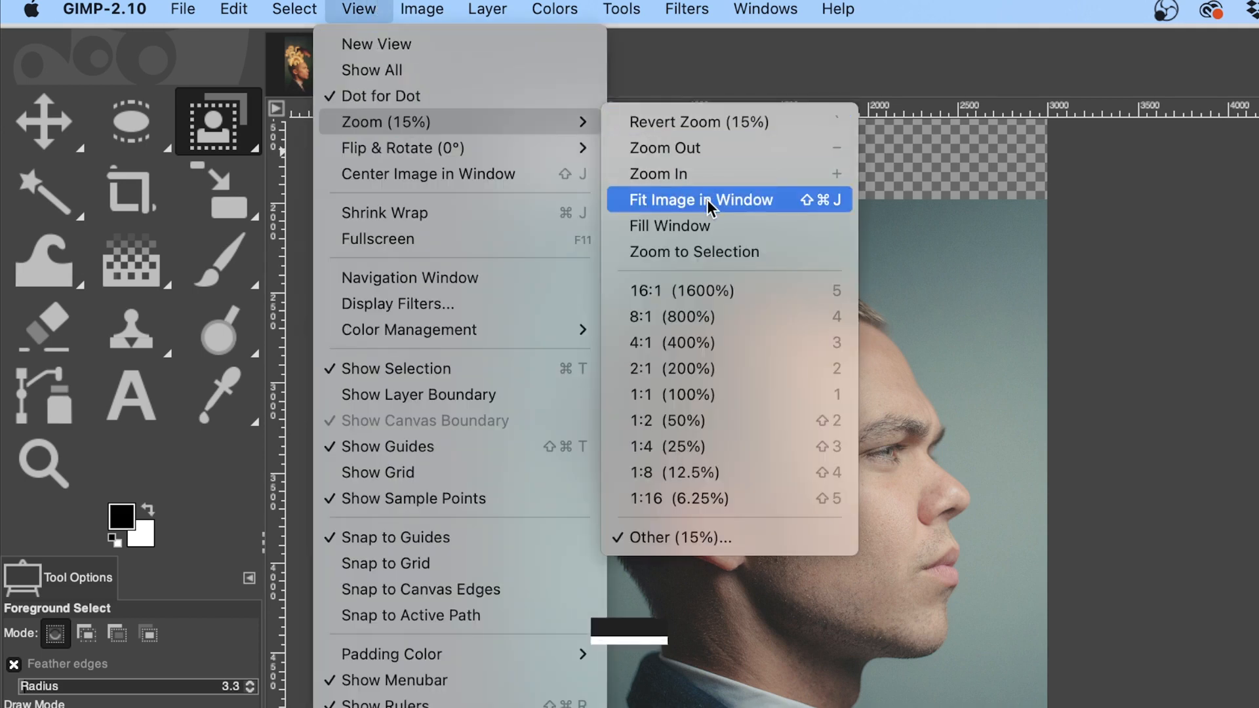
{"action": "left_click", "coordinate": [823, 204]}
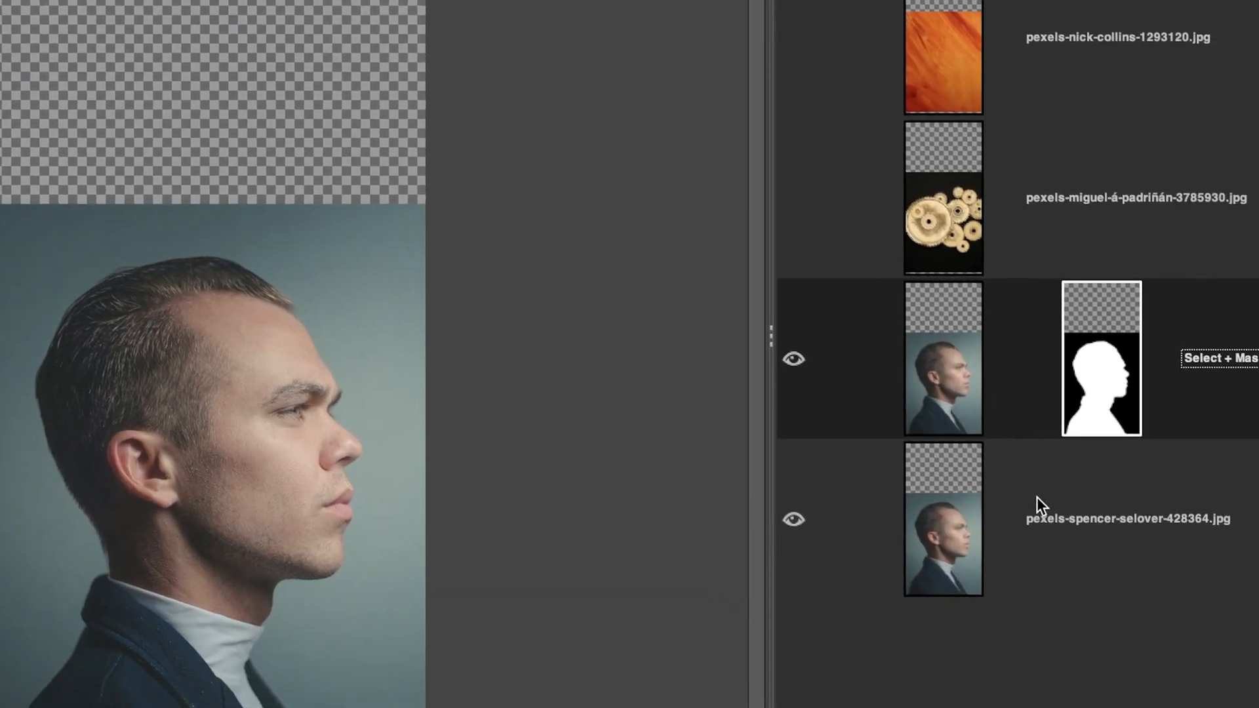
{"action": "double_click", "coordinate": [1072, 510]}
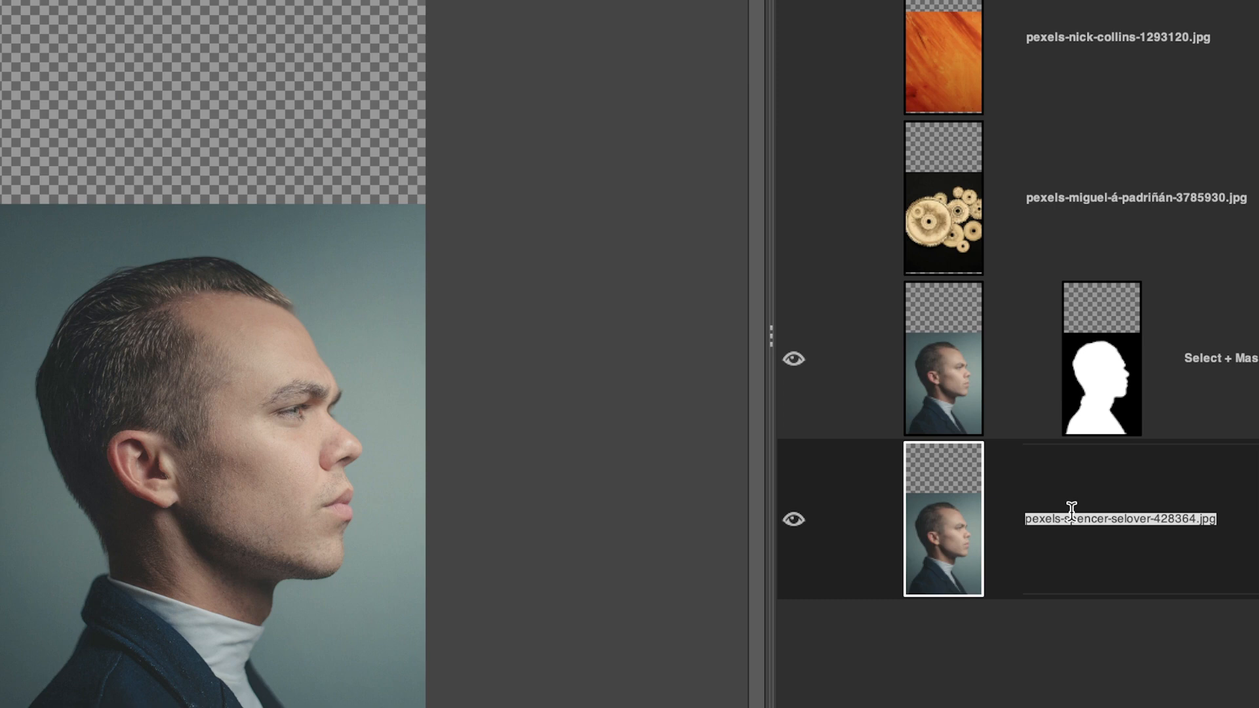
{"action": "type", "text": "Bac"}
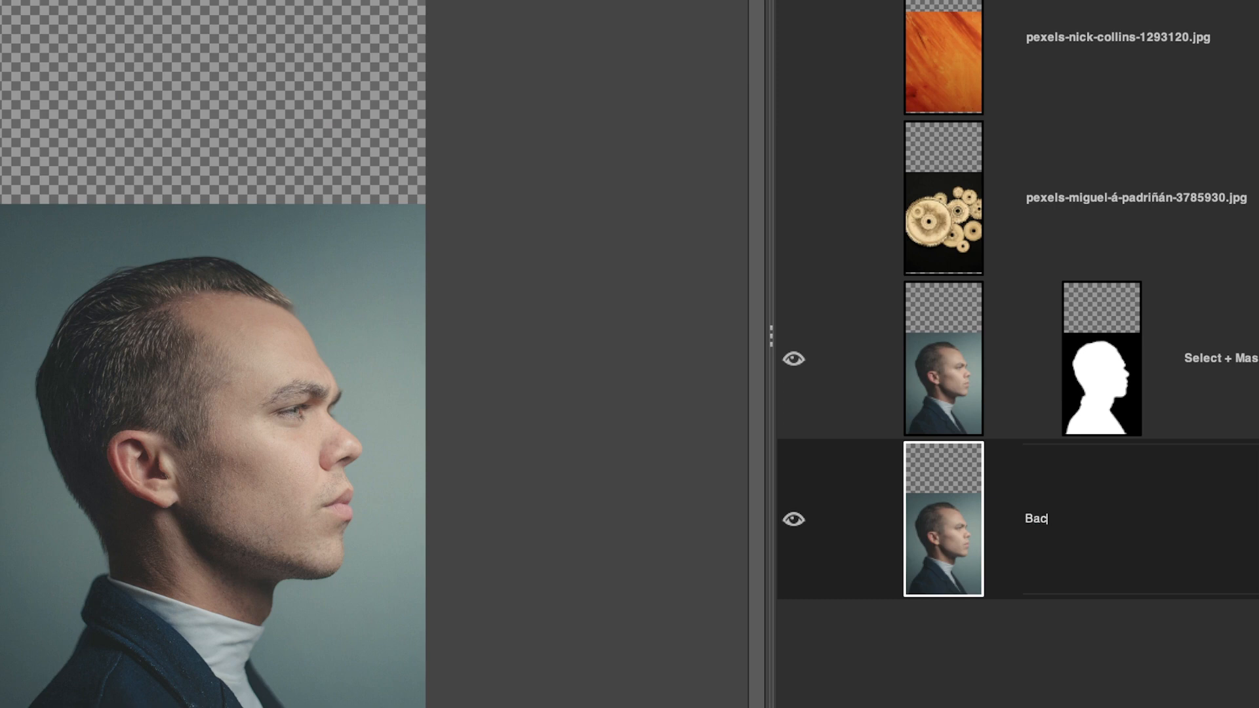
{"action": "type", "text": "kground"}
{"action": "key", "text": "Return"}
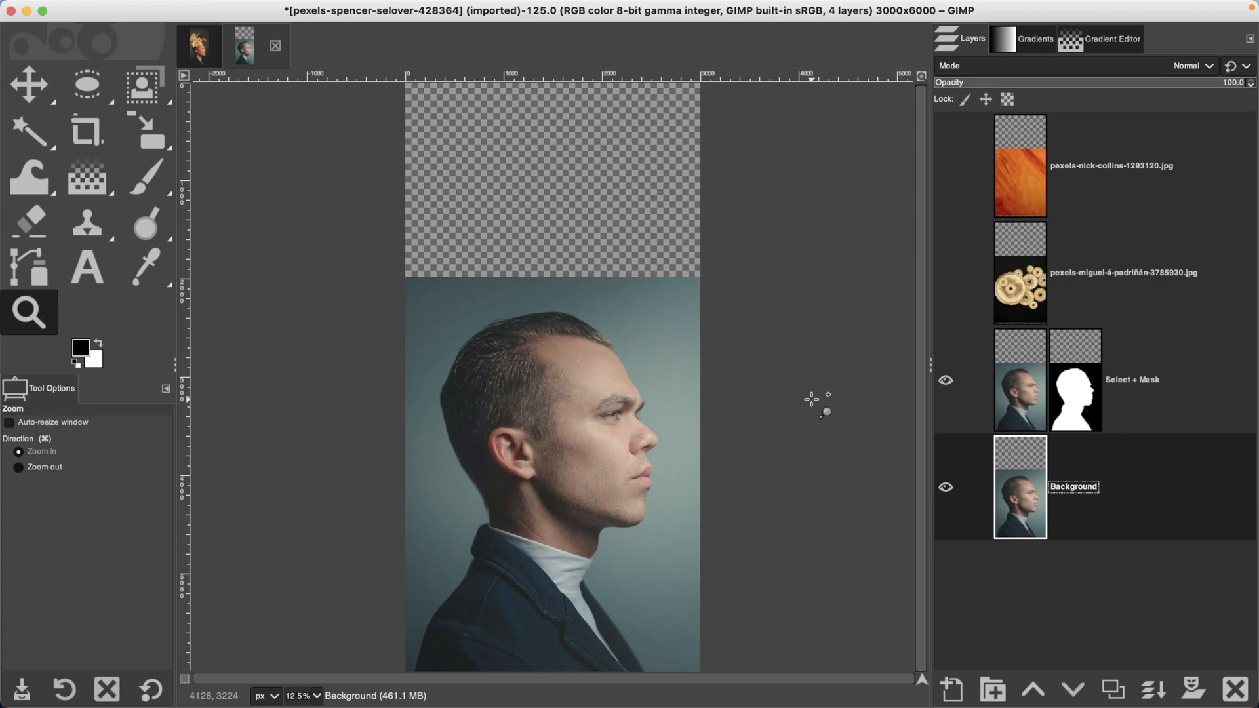
Move the Background layer left on the canvas and enlarge it proportionally with the Scale tool to about 11698 × 7809 px
{"action": "key", "text": "m"}
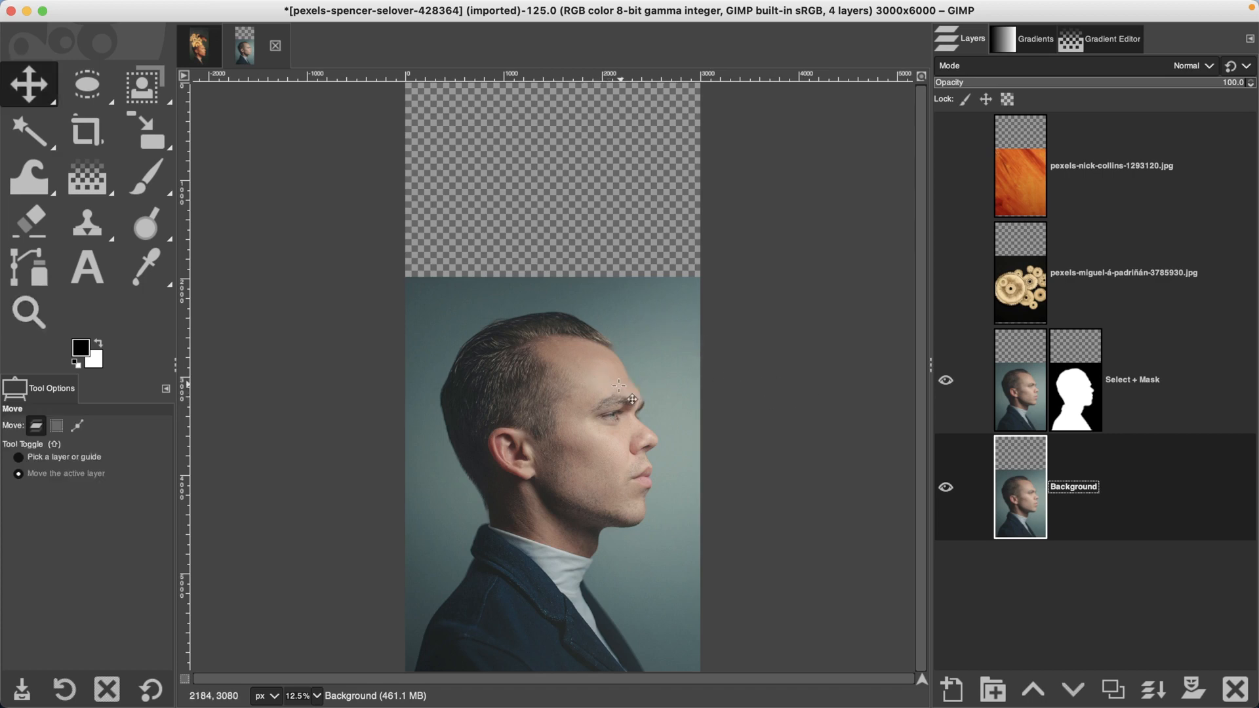
{"action": "left_click_drag", "start_coordinate": [644, 392], "coordinate": [506, 390]}
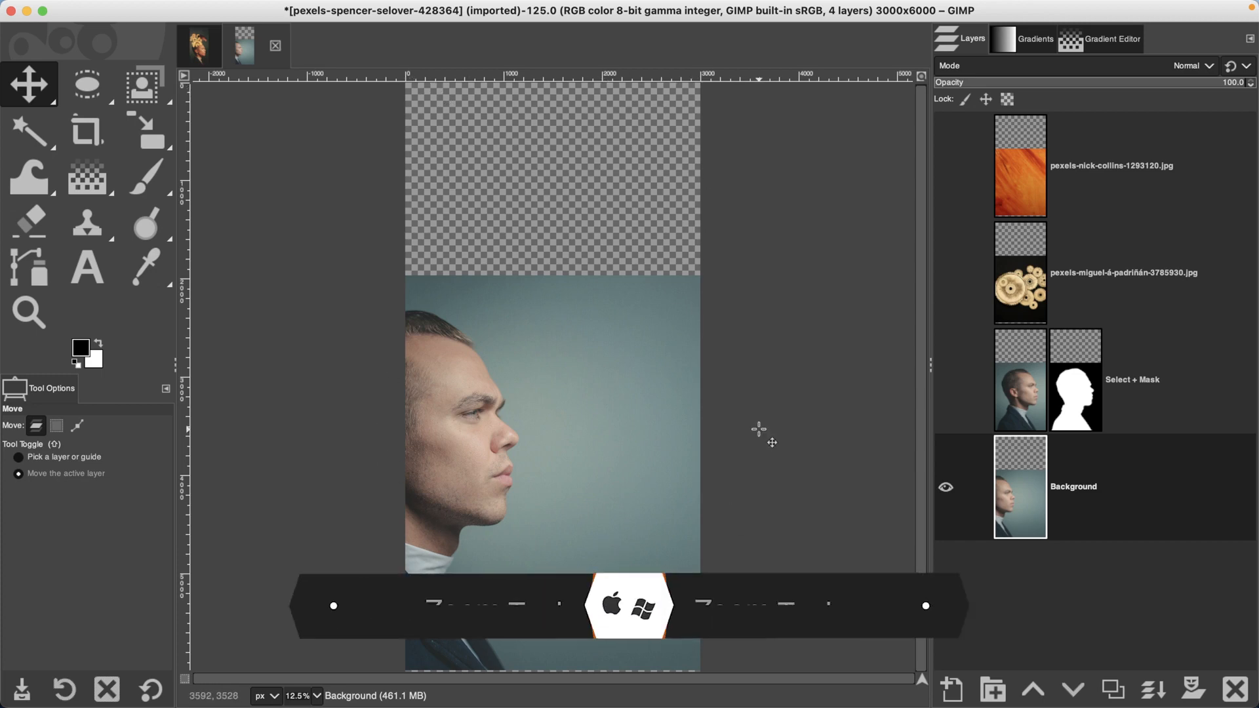
{"action": "key", "text": "z"}
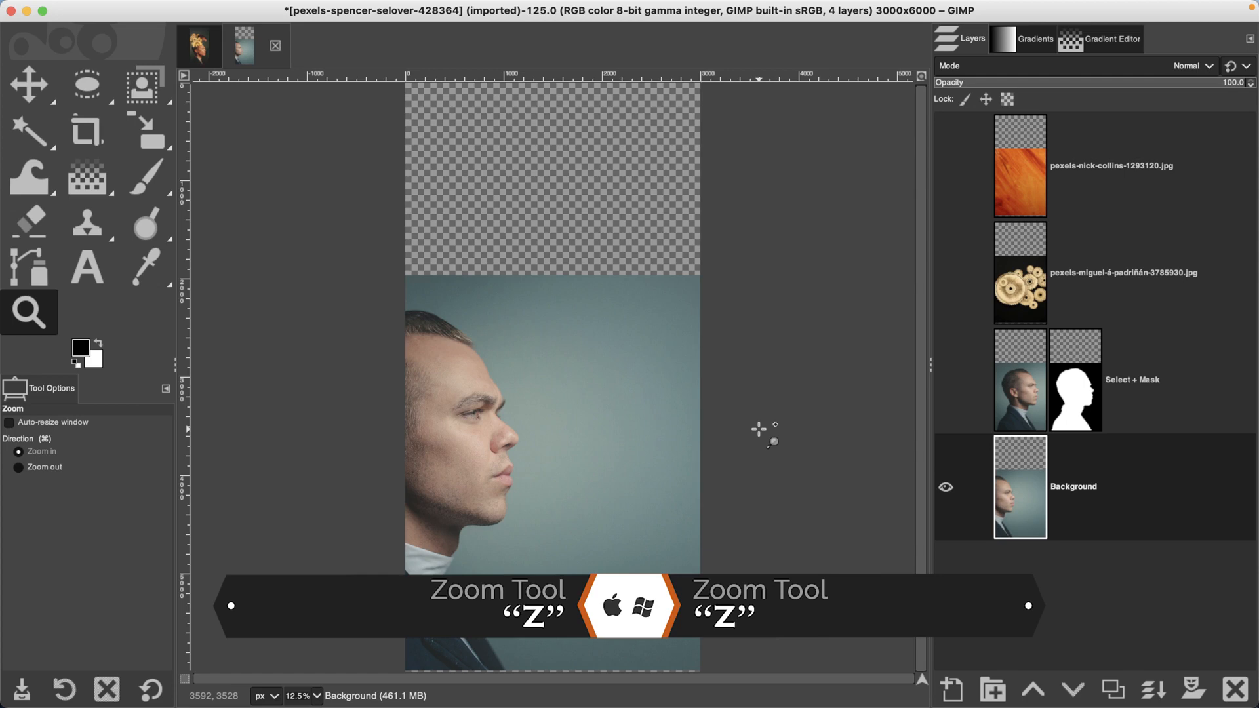
{"action": "left_click", "coordinate": [759, 428], "text": "super"}
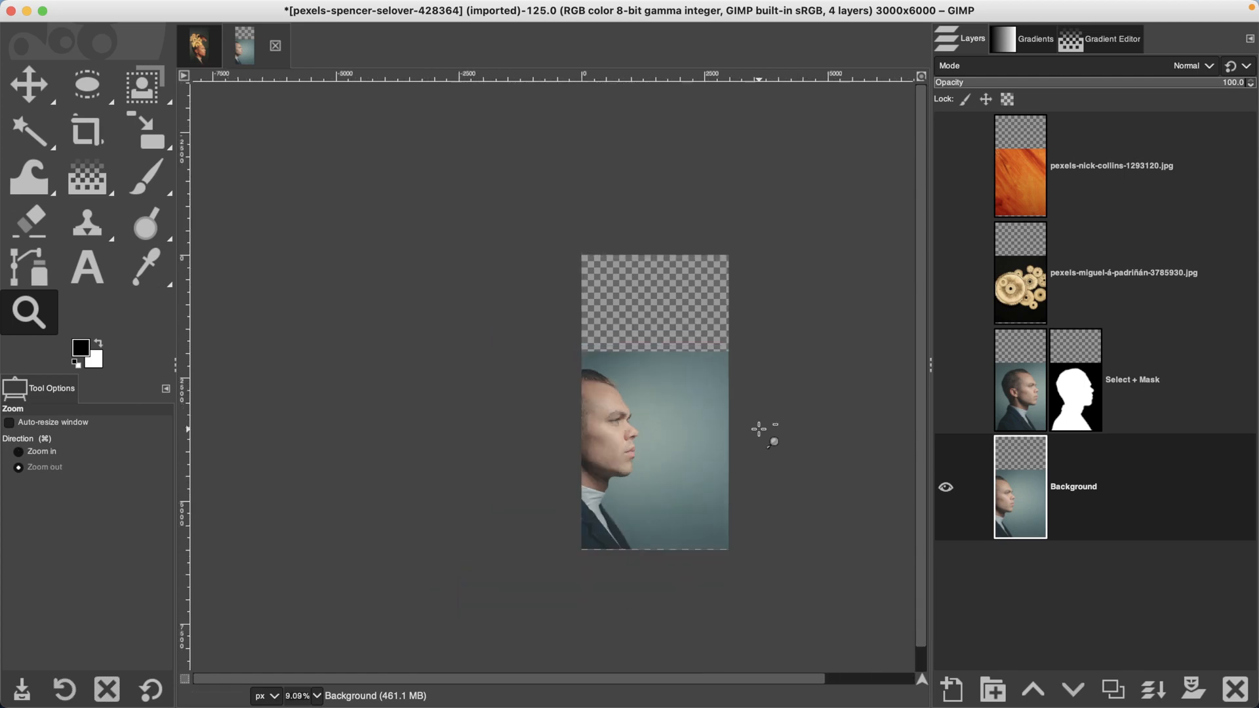
{"action": "left_click", "coordinate": [759, 429], "text": "super"}
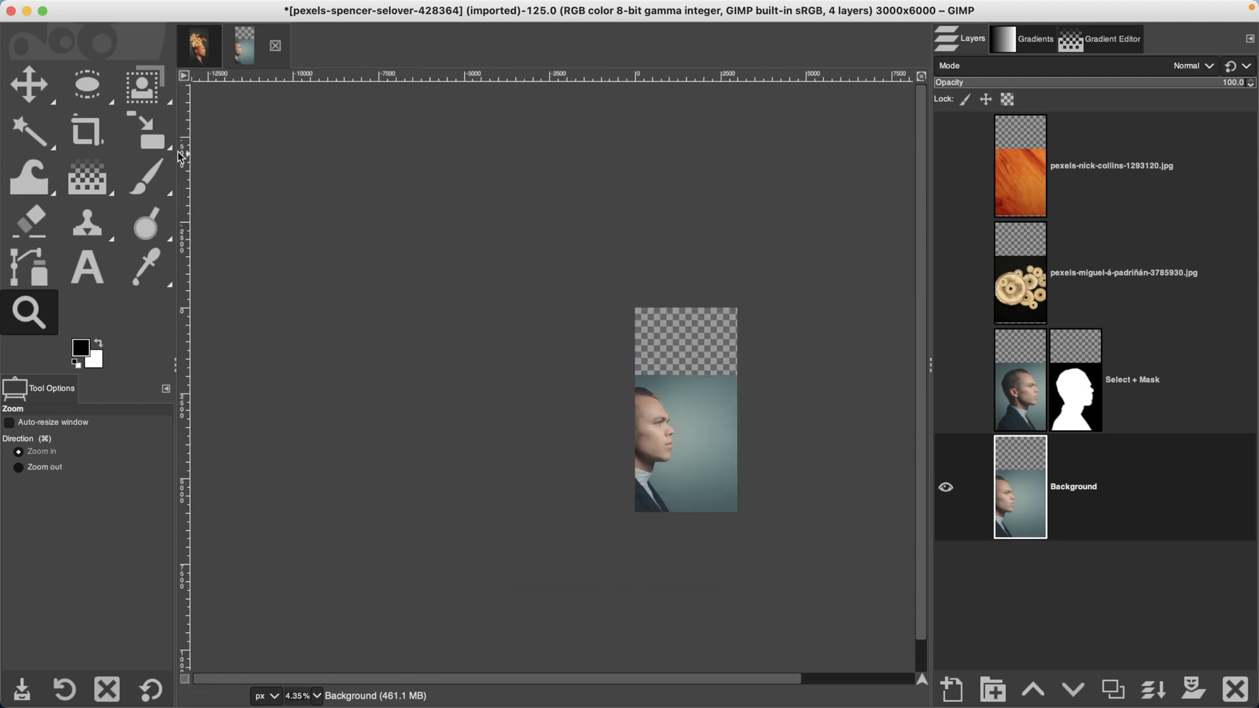
{"action": "left_click", "coordinate": [146, 131]}
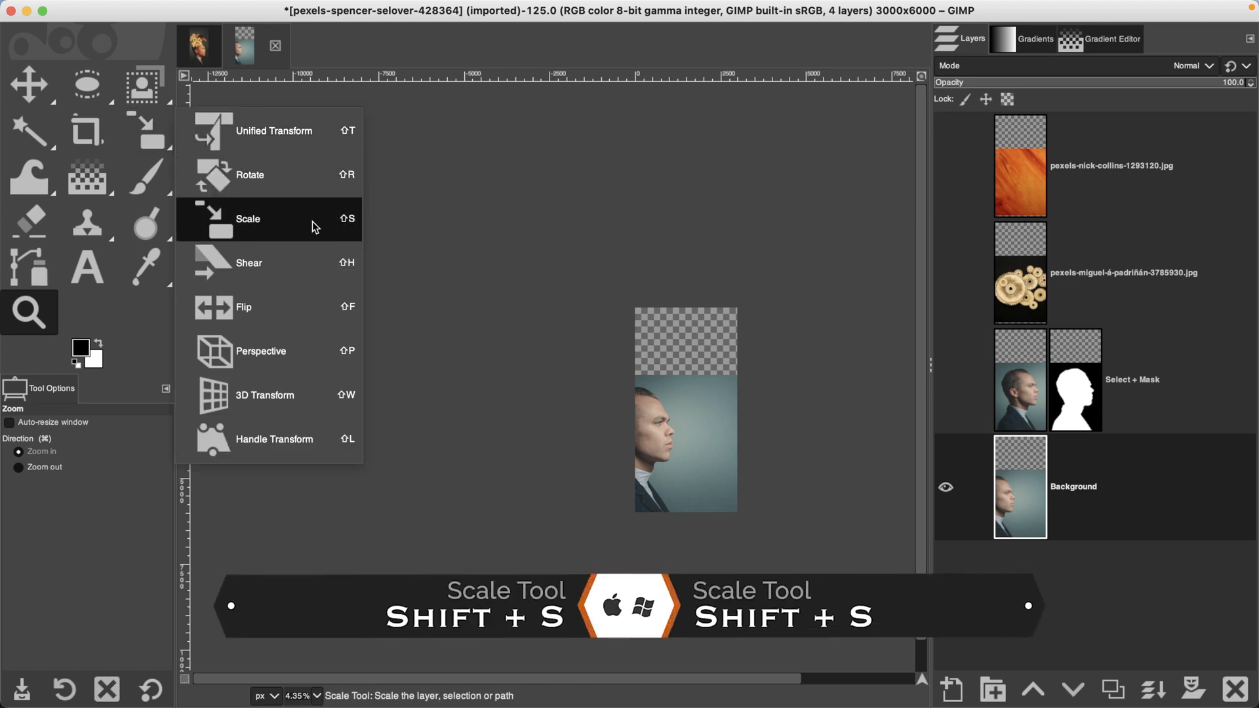
{"action": "left_click", "coordinate": [349, 228]}
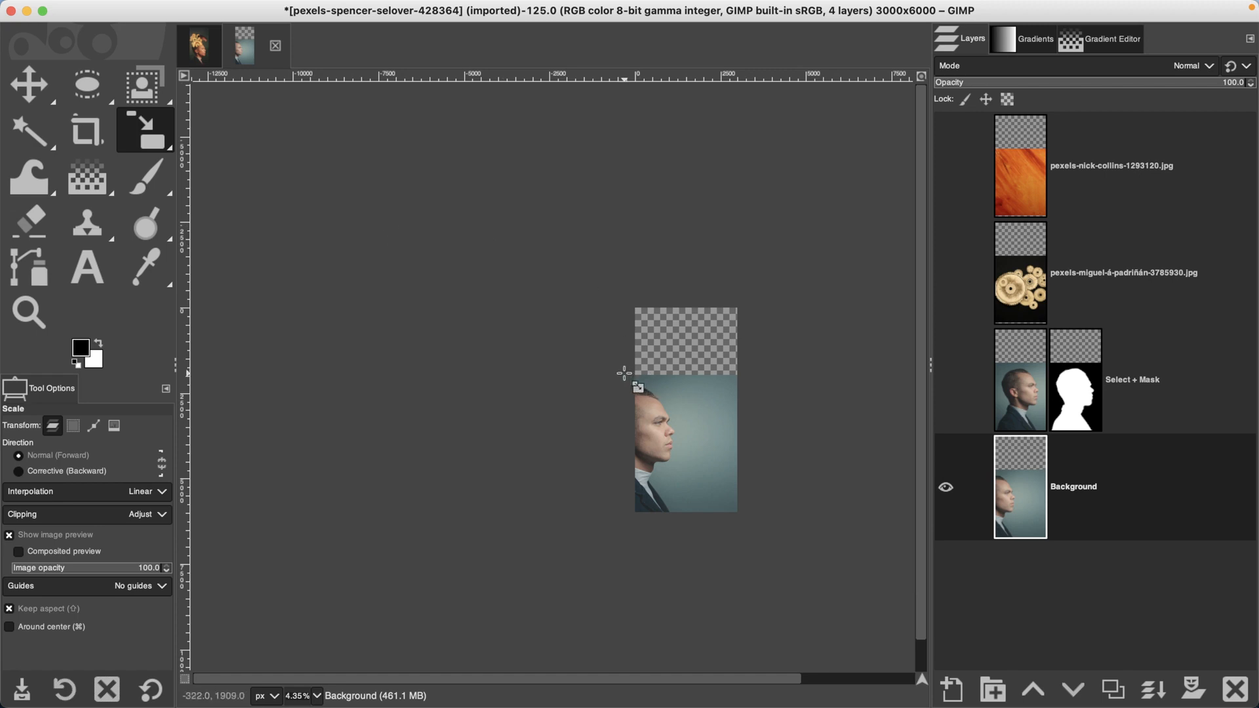
{"action": "left_click", "coordinate": [687, 417]}
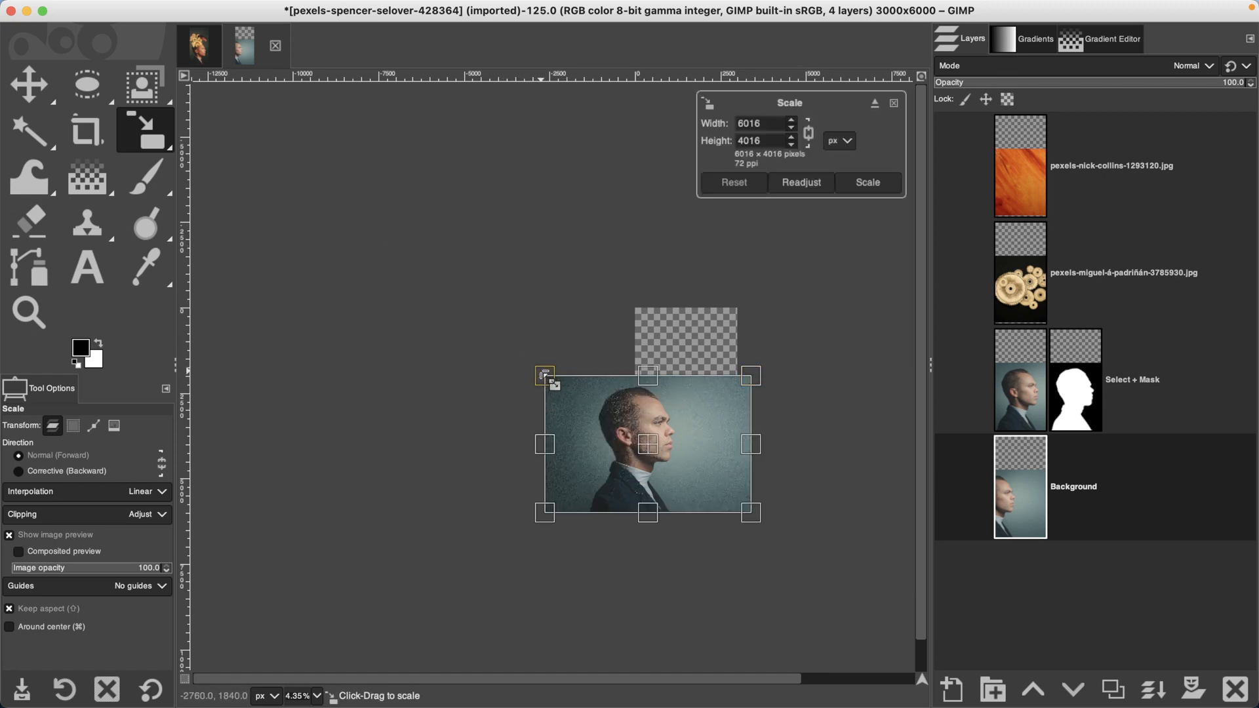
{"action": "left_click_drag", "start_coordinate": [544, 375], "coordinate": [349, 248]}
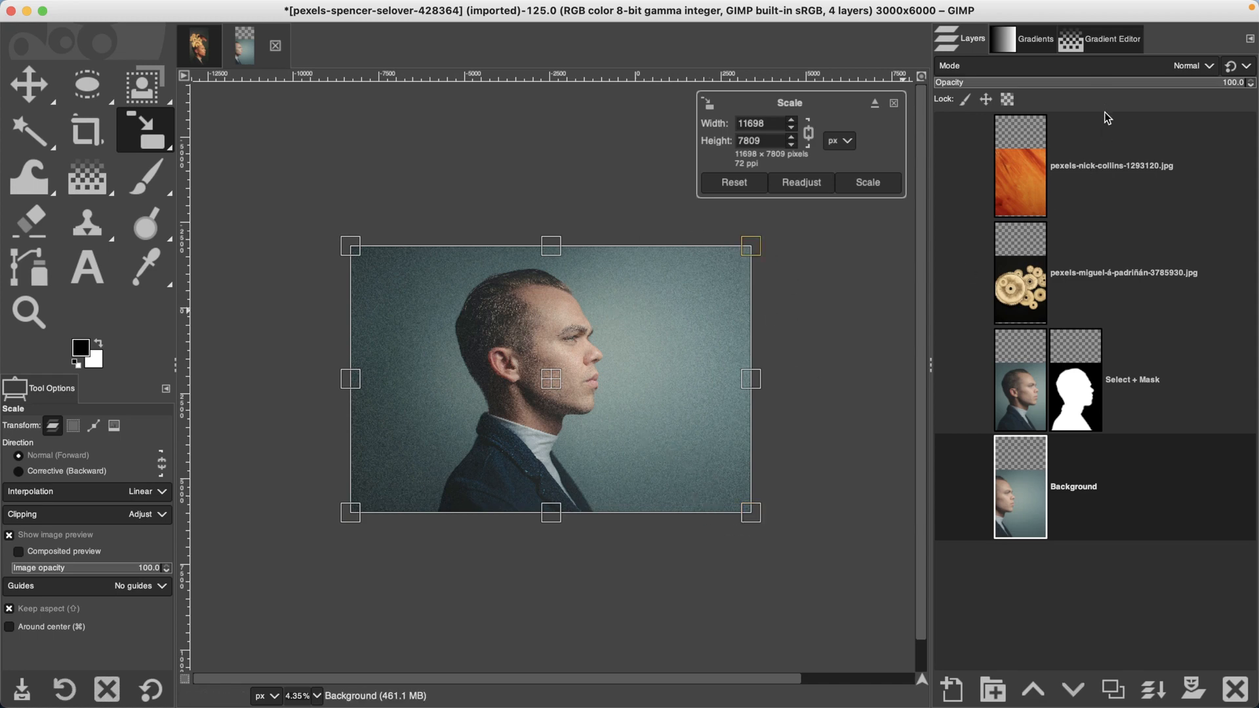
Shift the enlarged Background slightly down at about 50.5 opacity to cover the canvas, apply the scaling, and restore full opacity
{"action": "left_click", "coordinate": [1091, 81]}
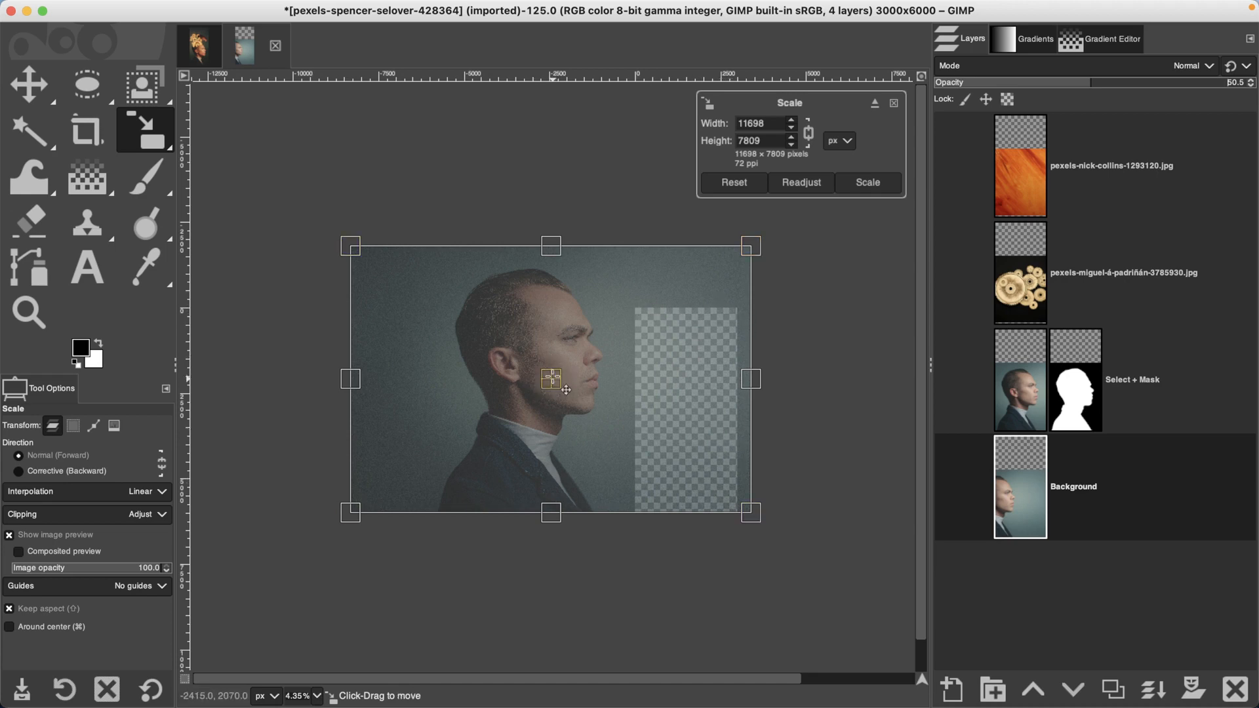
{"action": "left_click_drag", "start_coordinate": [566, 390], "coordinate": [564, 414]}
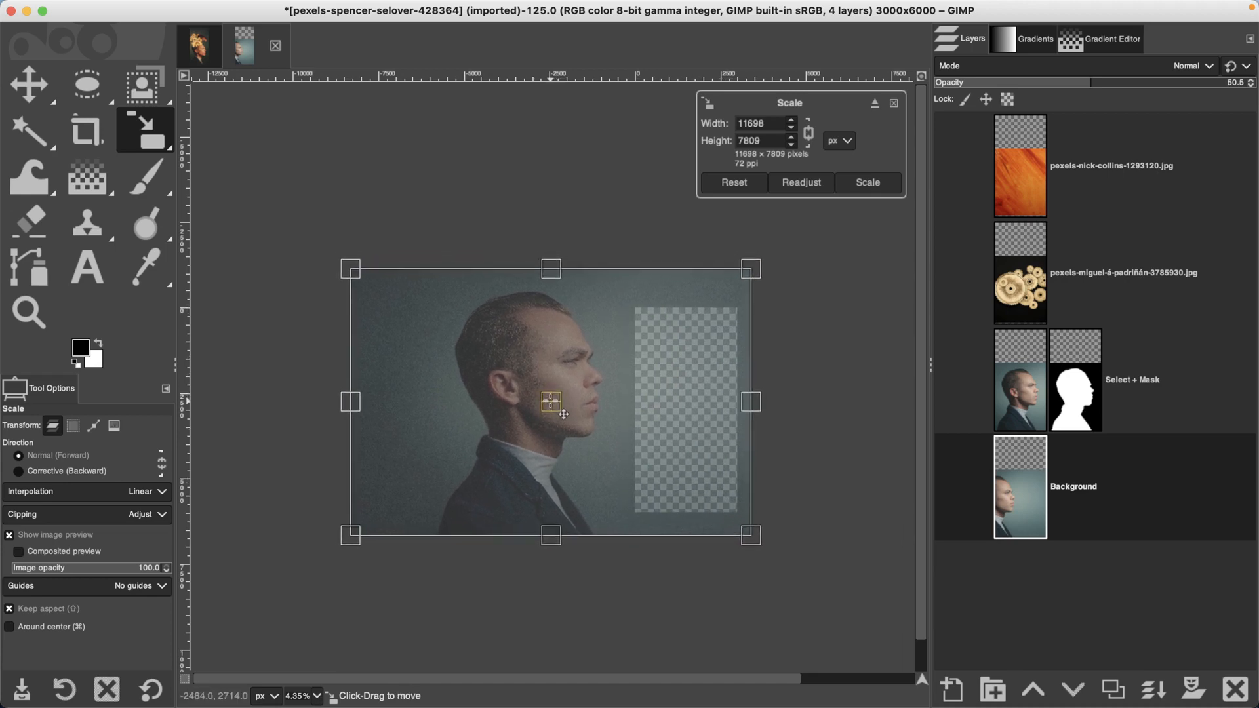
{"action": "left_click", "coordinate": [864, 184]}
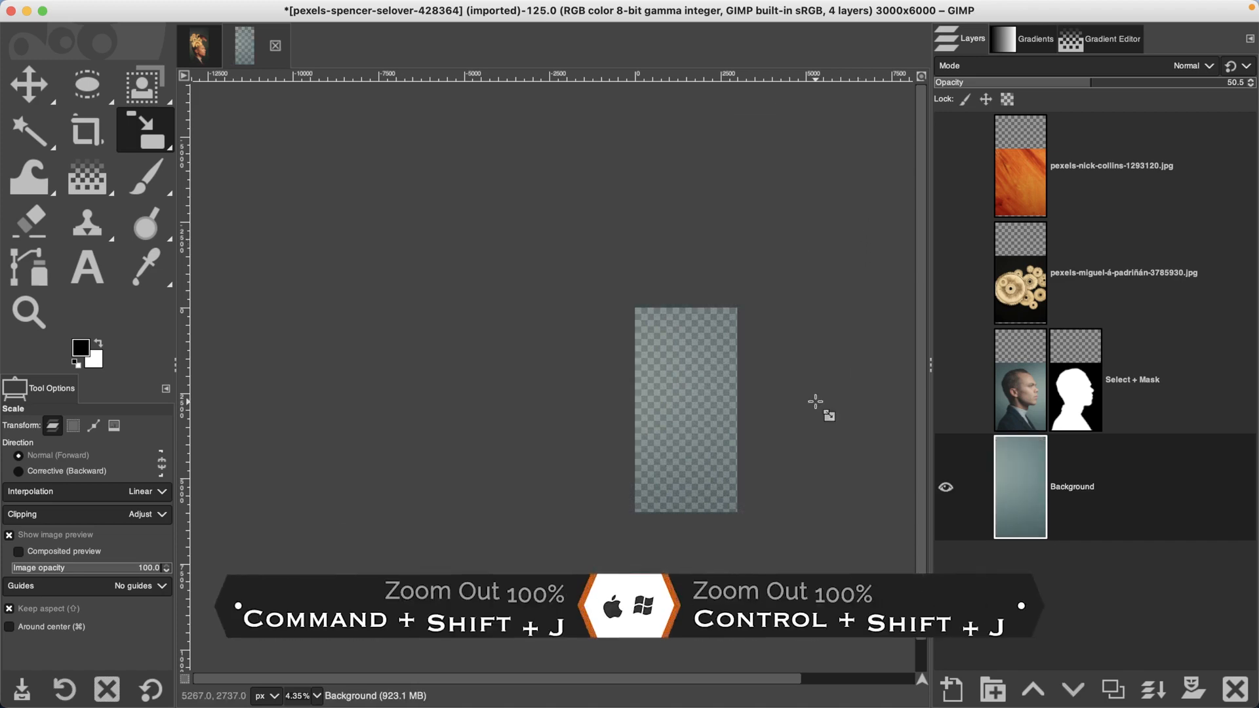
{"action": "key", "text": "super+shift+j"}
{"action": "left_click_drag", "start_coordinate": [1146, 82], "coordinate": [1252, 82]}
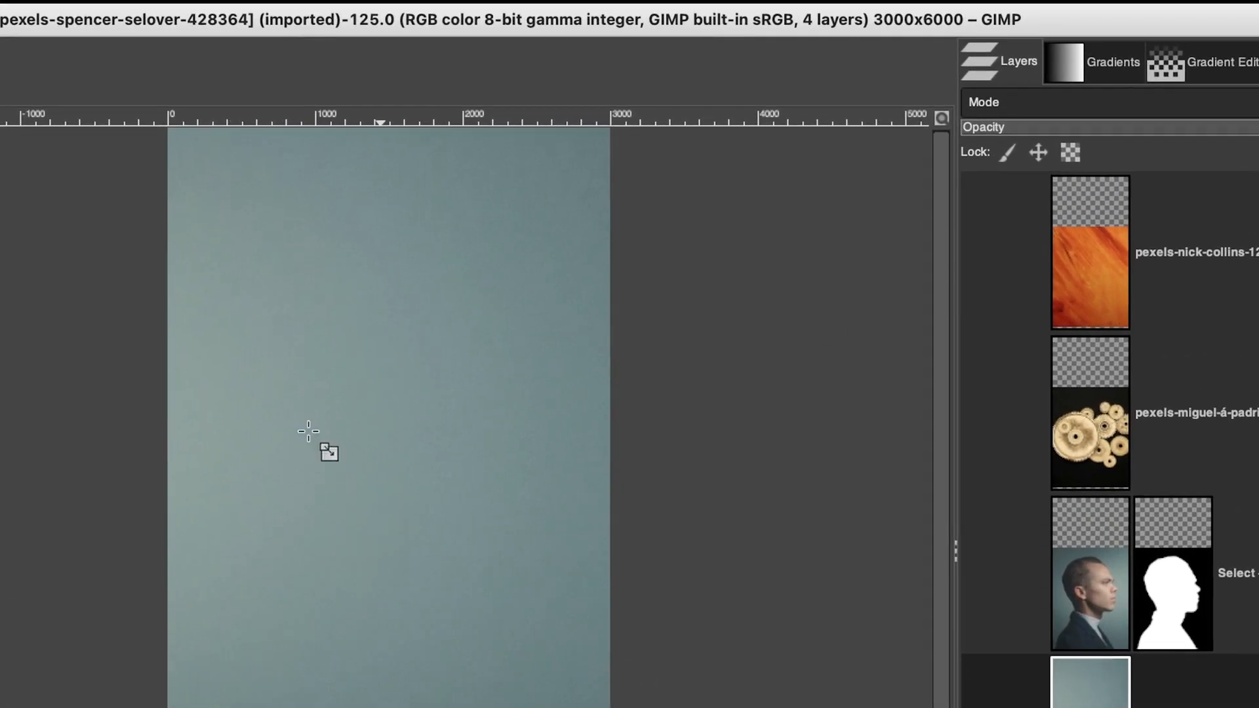
Darken the Background layer with a Curves value point at input 83, output 22, and show the Select + Mask layer again
{"action": "left_click", "coordinate": [128, 15]}
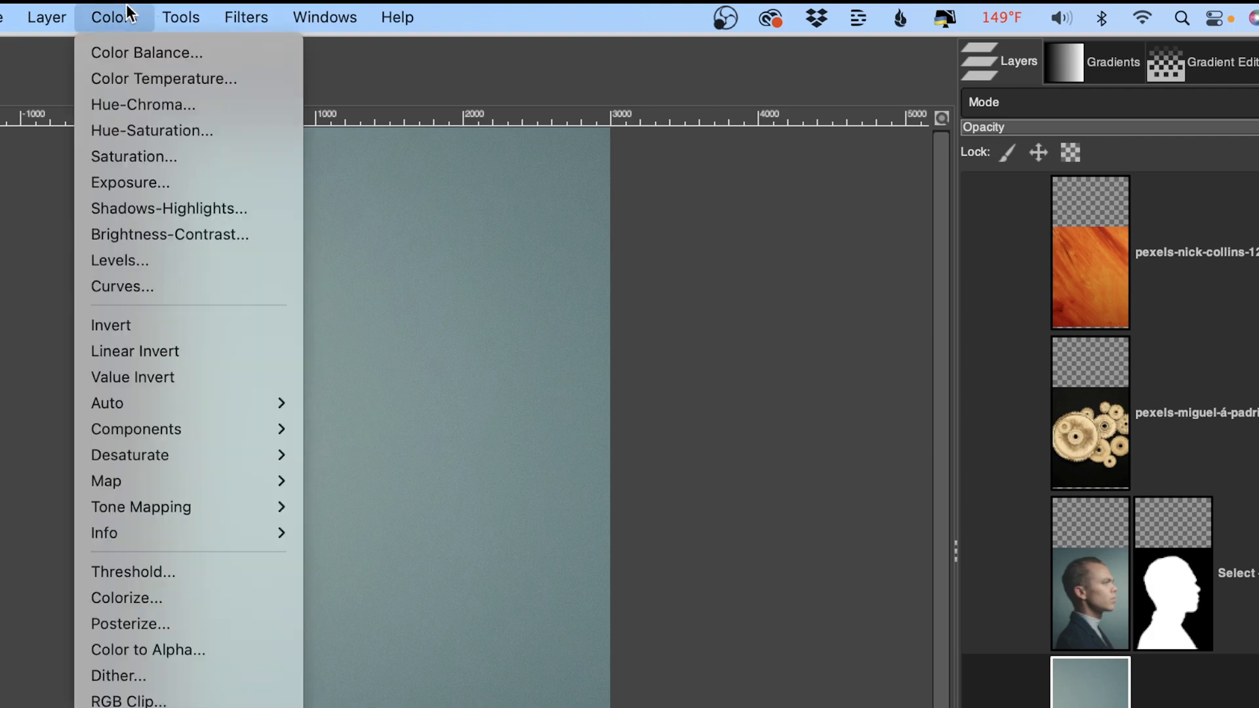
{"action": "left_click", "coordinate": [162, 286]}
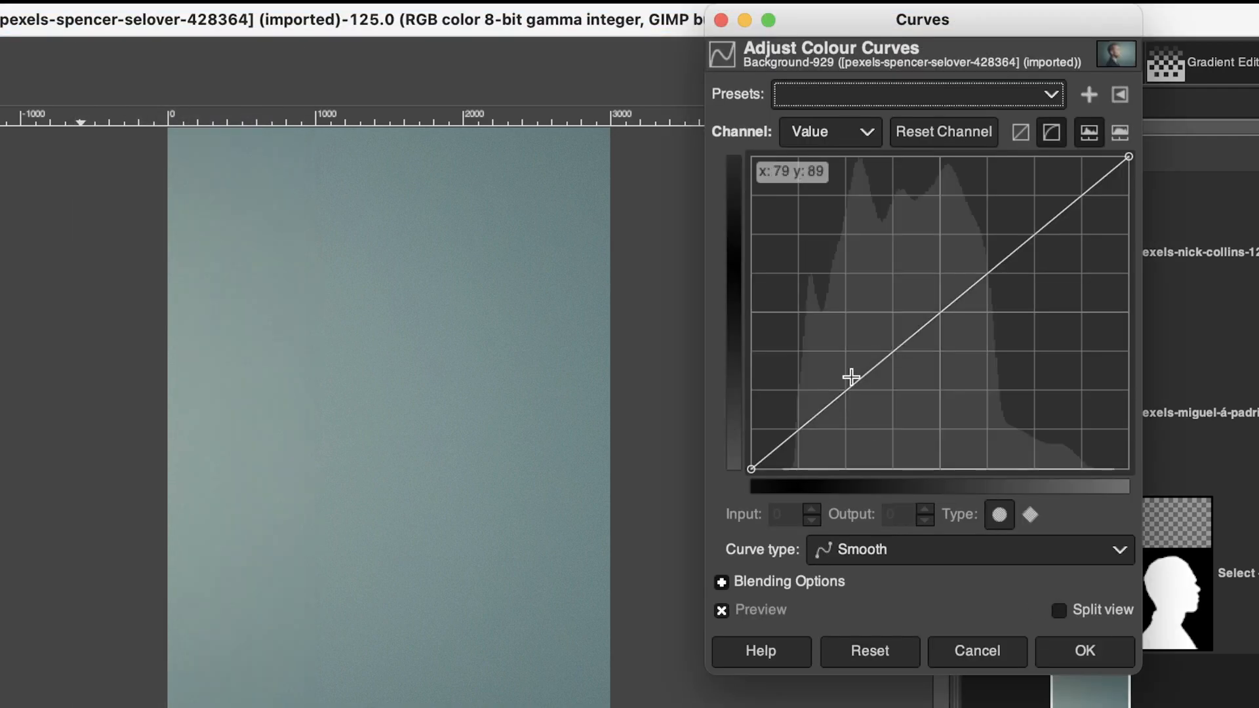
{"action": "left_click_drag", "start_coordinate": [844, 391], "coordinate": [873, 443]}
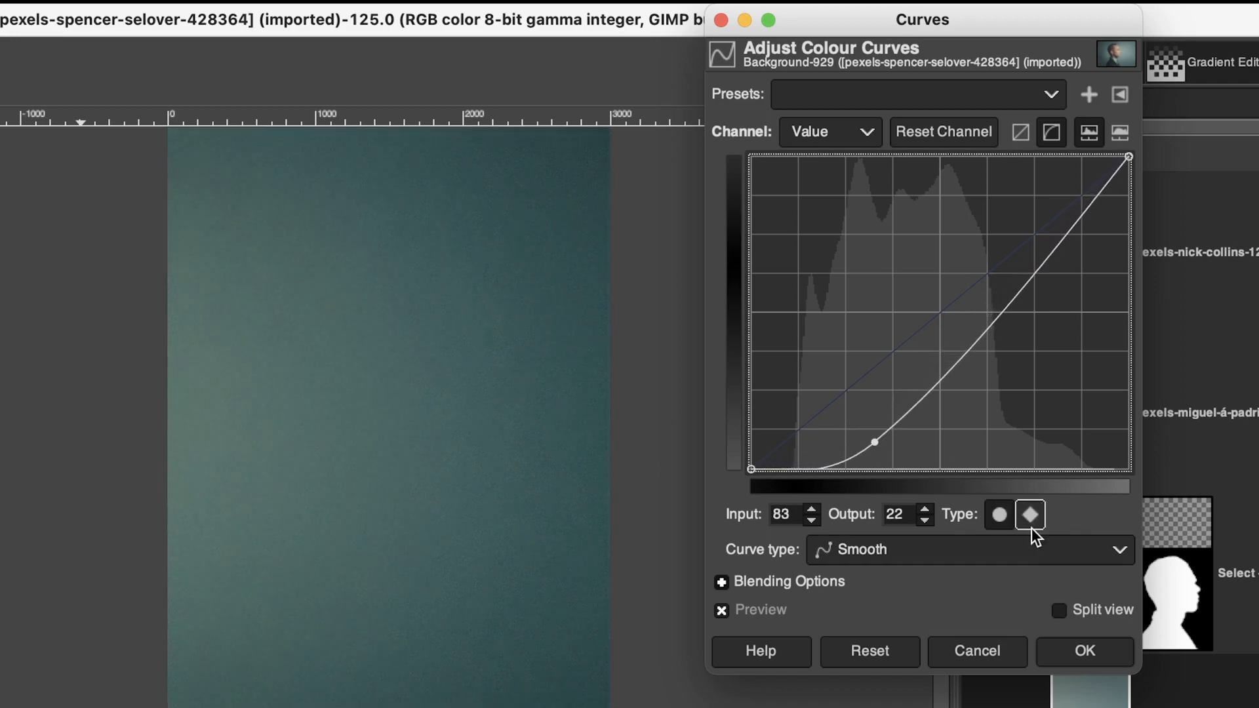
{"action": "left_click", "coordinate": [1084, 651]}
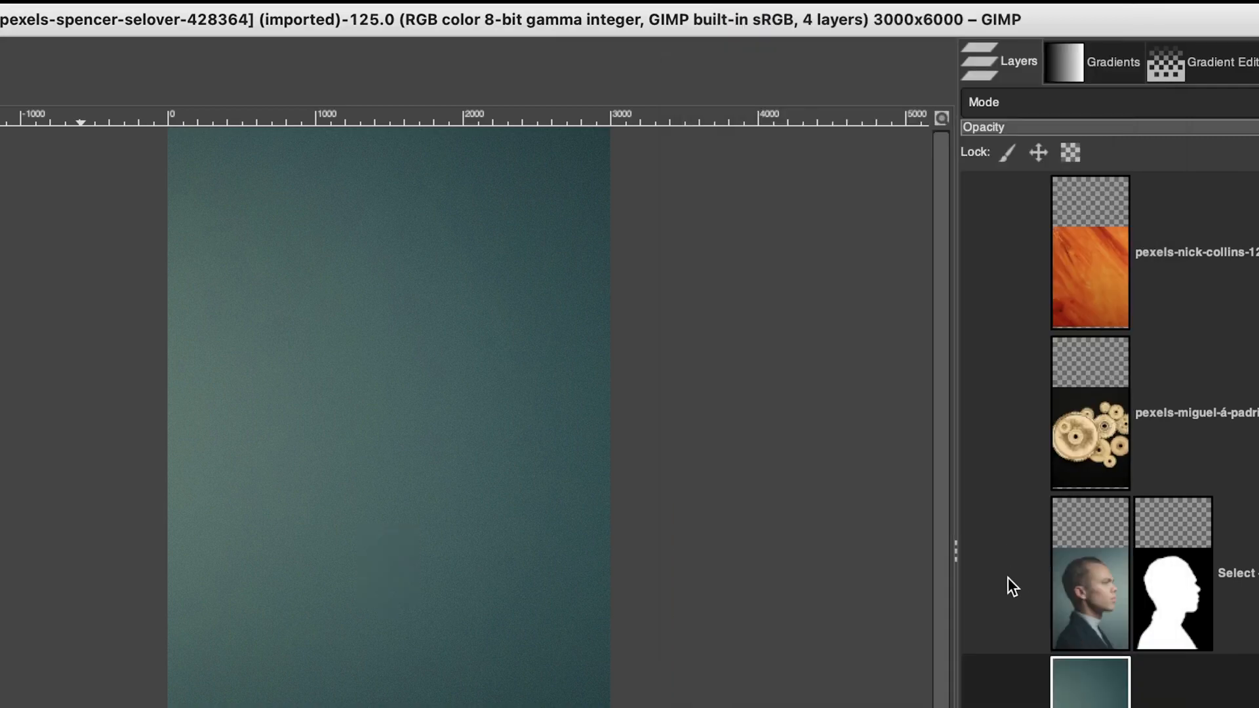
{"action": "left_click", "coordinate": [977, 576]}
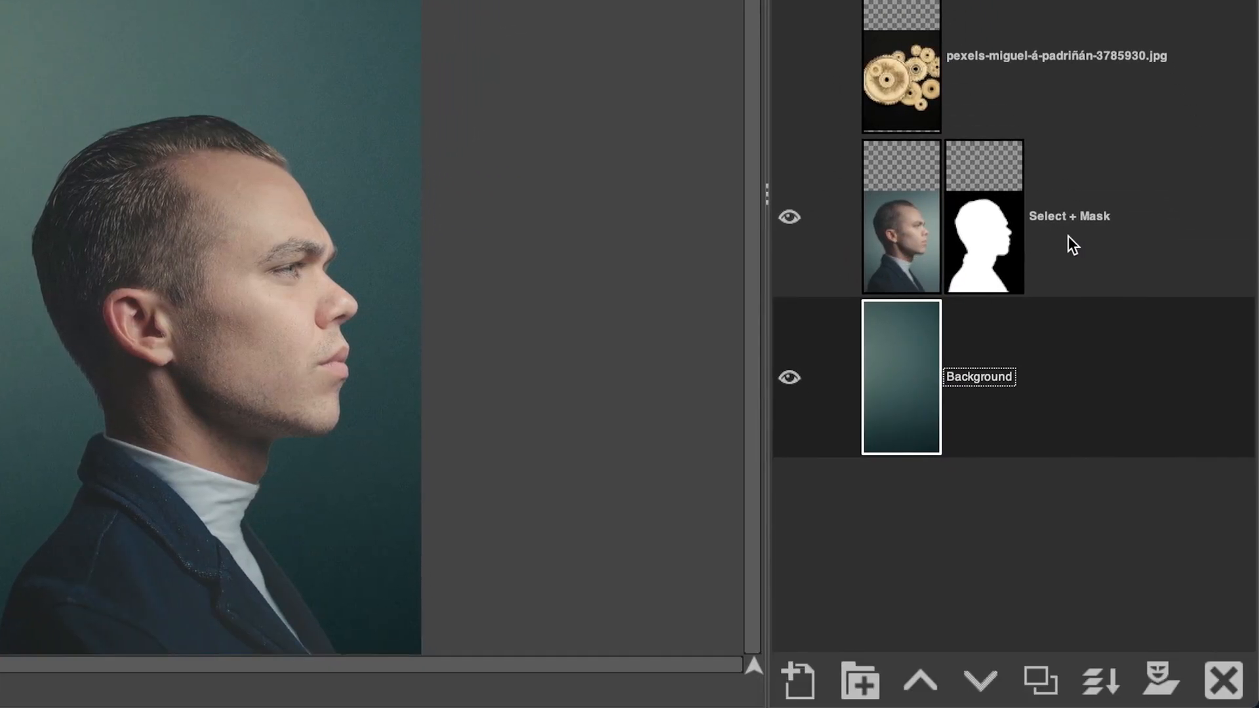
Duplicate the Select + Mask layer and apply the layer mask on the copy
{"action": "left_click", "coordinate": [1206, 498]}
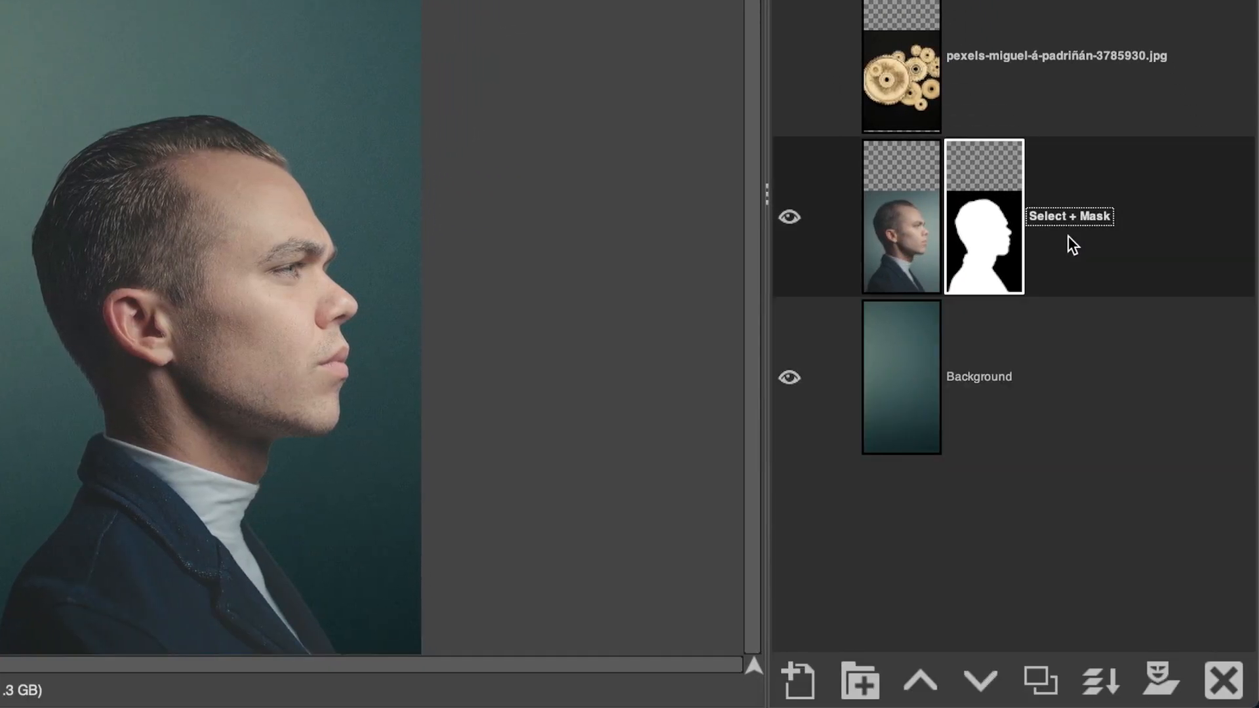
{"action": "left_click", "coordinate": [1043, 681]}
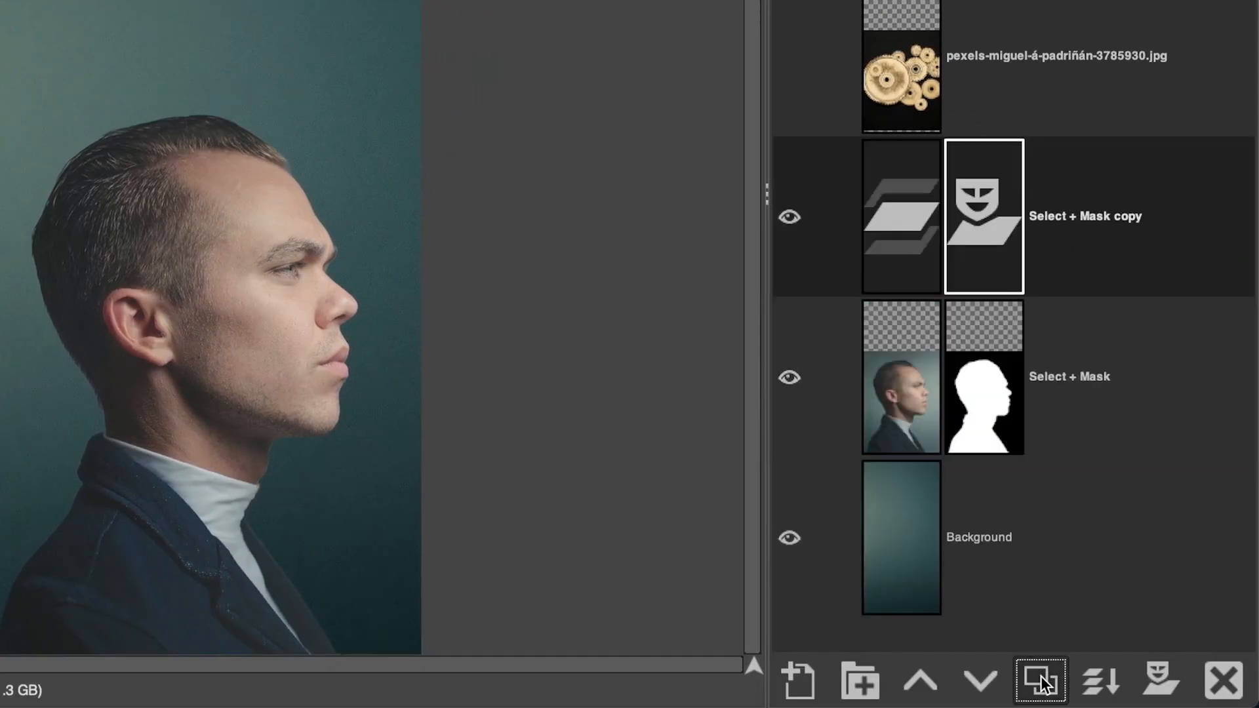
{"action": "right_click", "coordinate": [973, 244]}
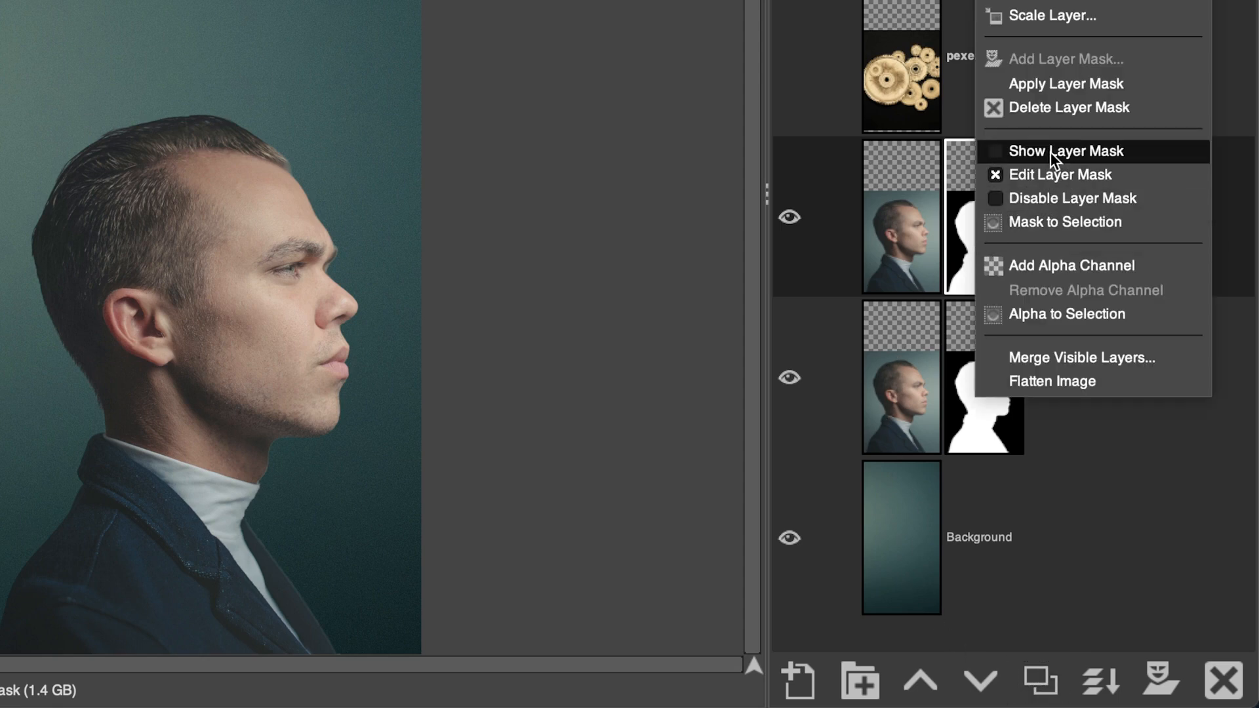
{"action": "left_click", "coordinate": [1063, 86]}
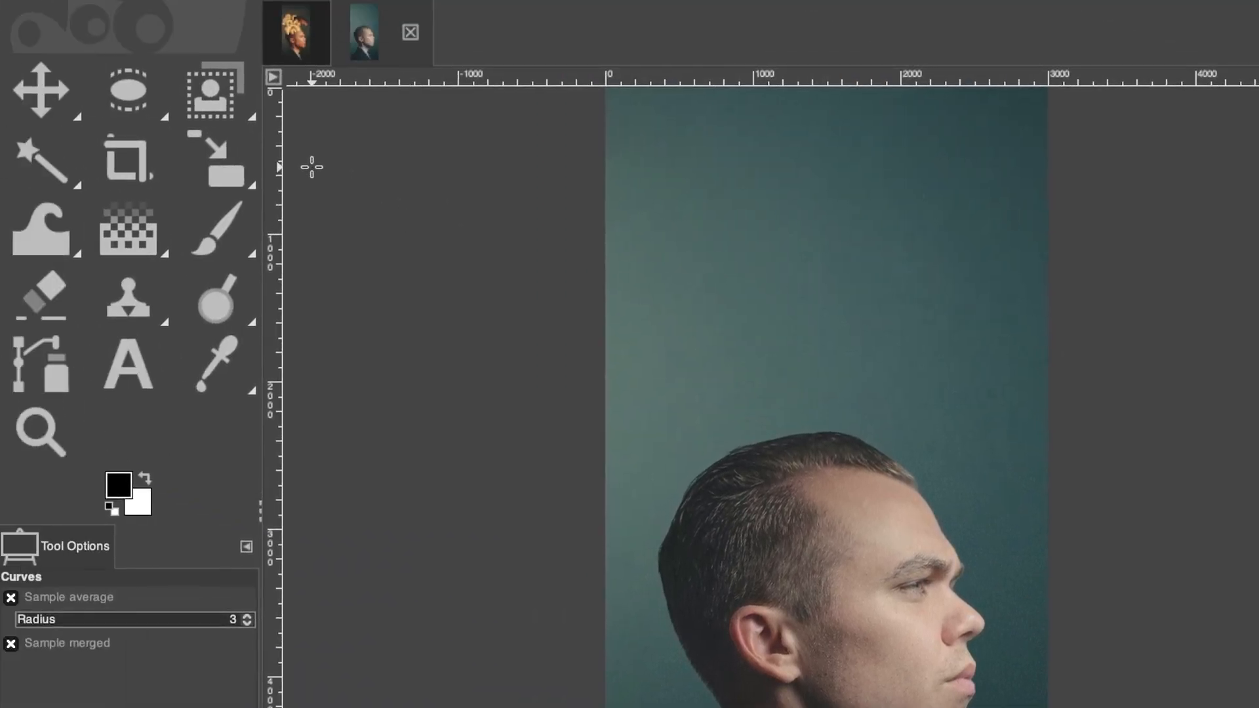
Trace a freehand selection around the top of the man's head, from above the hair down across the forehead
{"action": "left_click", "coordinate": [234, 96]}
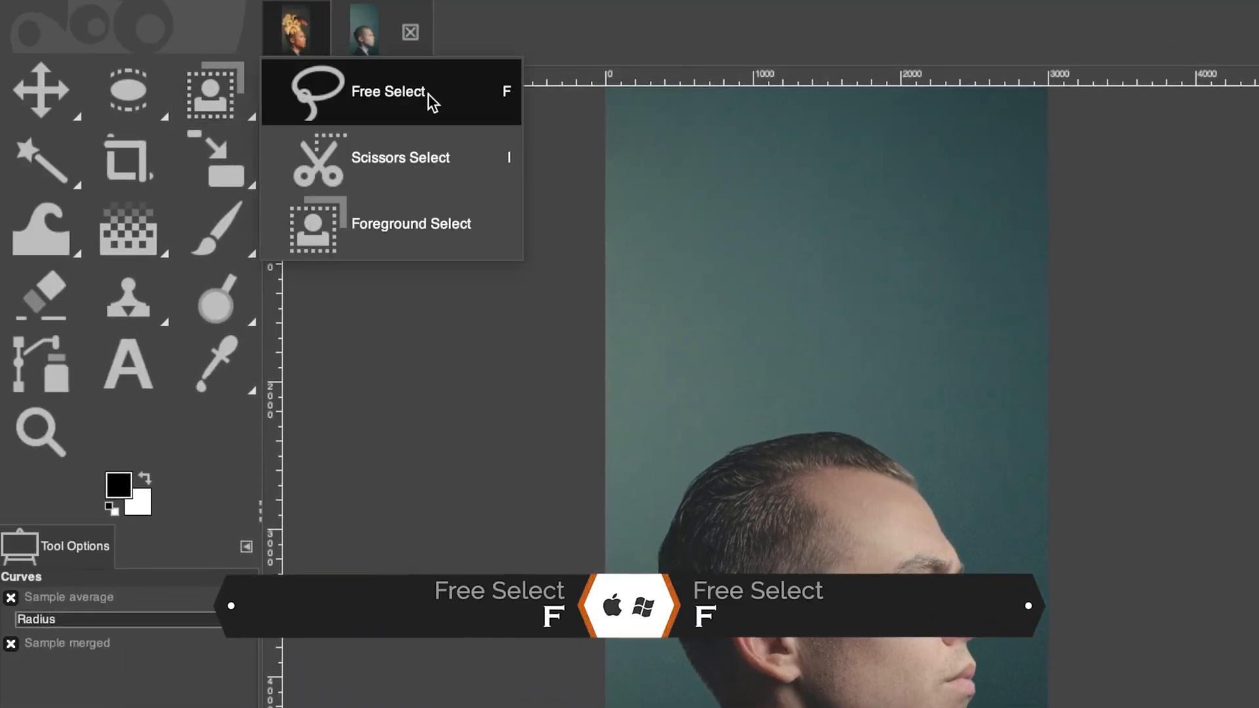
{"action": "left_click", "coordinate": [506, 101]}
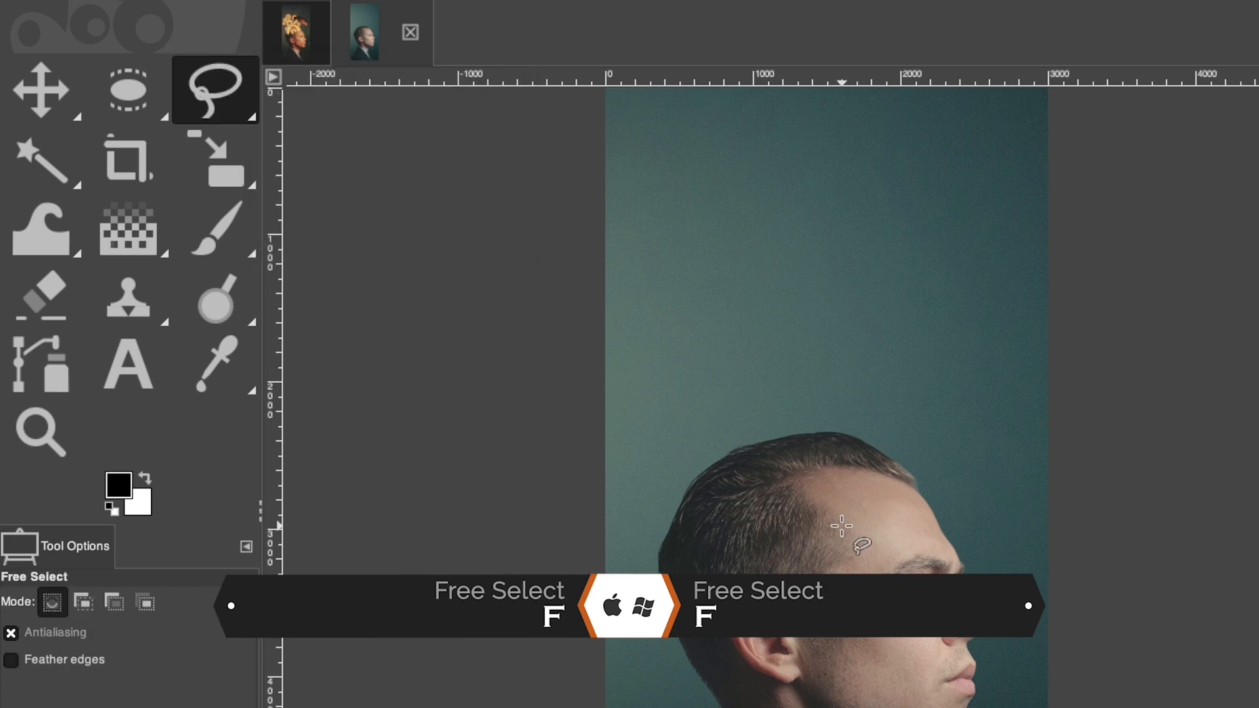
{"action": "mouse_move", "coordinate": [702, 424]}
{"action": "left_mouse_down"}
{"action": "mouse_move", "coordinate": [660, 494]}
{"action": "mouse_move", "coordinate": [793, 570]}
{"action": "mouse_move", "coordinate": [924, 489]}
{"action": "left_mouse_up"}
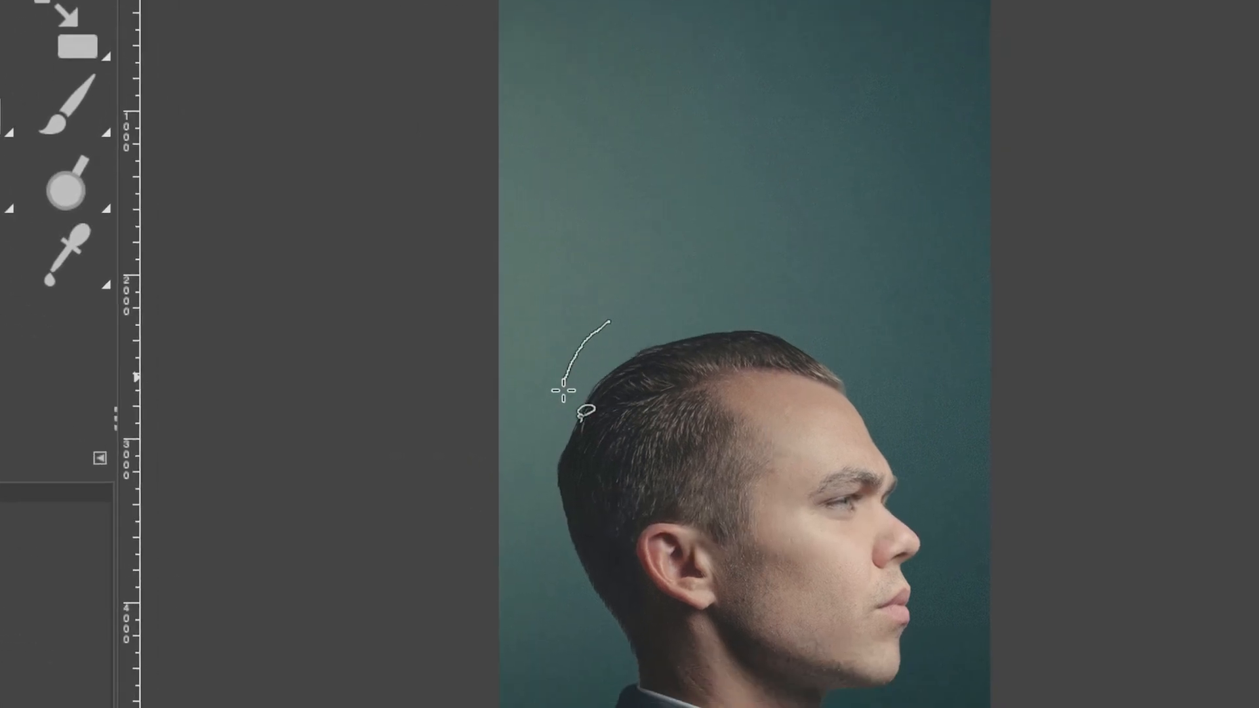
{"action": "mouse_move", "coordinate": [712, 202]}
{"action": "left_mouse_down"}
{"action": "mouse_move", "coordinate": [700, 126]}
{"action": "mouse_move", "coordinate": [653, 51]}
{"action": "mouse_move", "coordinate": [612, 30]}
{"action": "mouse_move", "coordinate": [563, 33]}
{"action": "mouse_move", "coordinate": [535, 52]}
{"action": "mouse_move", "coordinate": [527, 118]}
{"action": "mouse_move", "coordinate": [464, 88]}
{"action": "mouse_move", "coordinate": [419, 116]}
{"action": "left_mouse_up"}
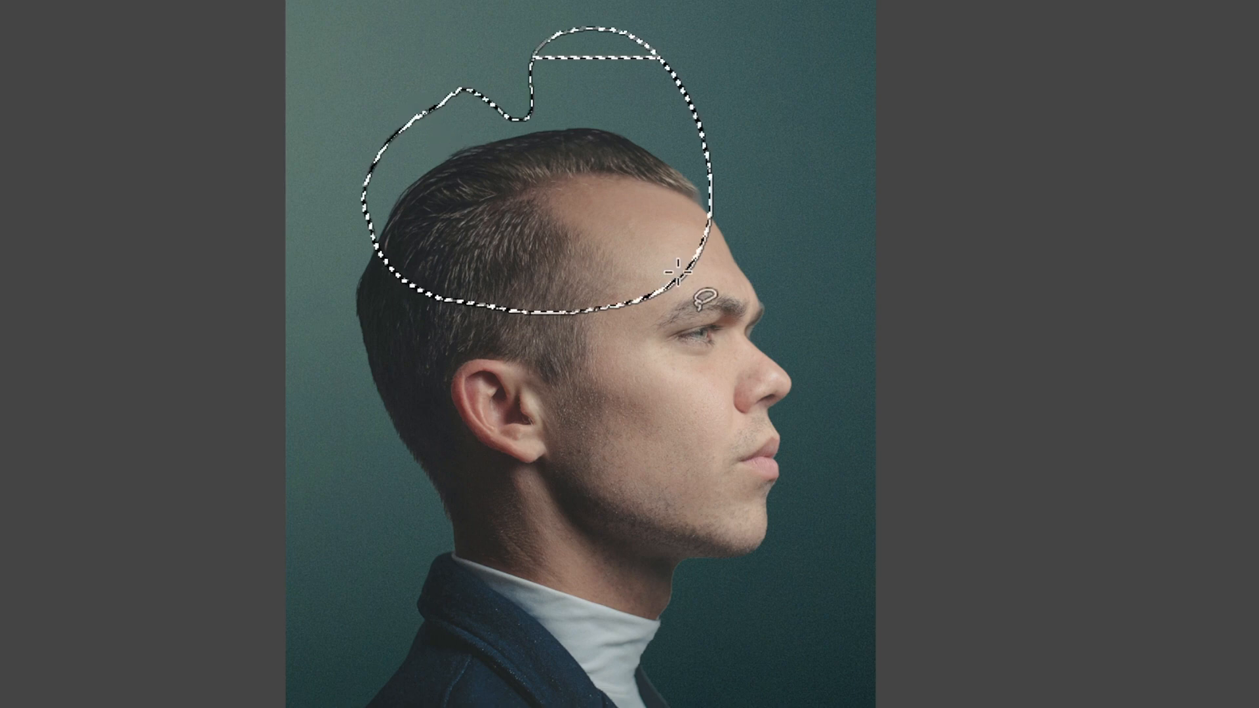
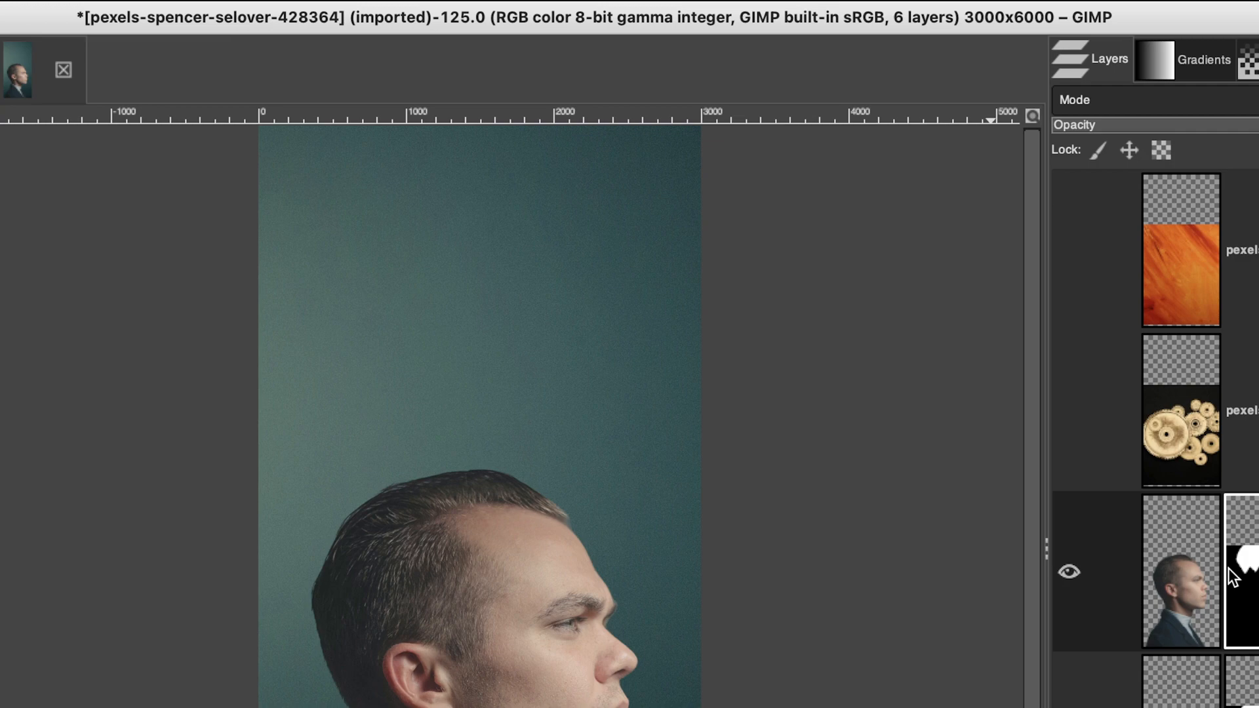
Invert the colors of the Top layer's mask
{"action": "mouse_move", "coordinate": [421, 2]}
{"action": "left_click", "coordinate": [228, 16]}
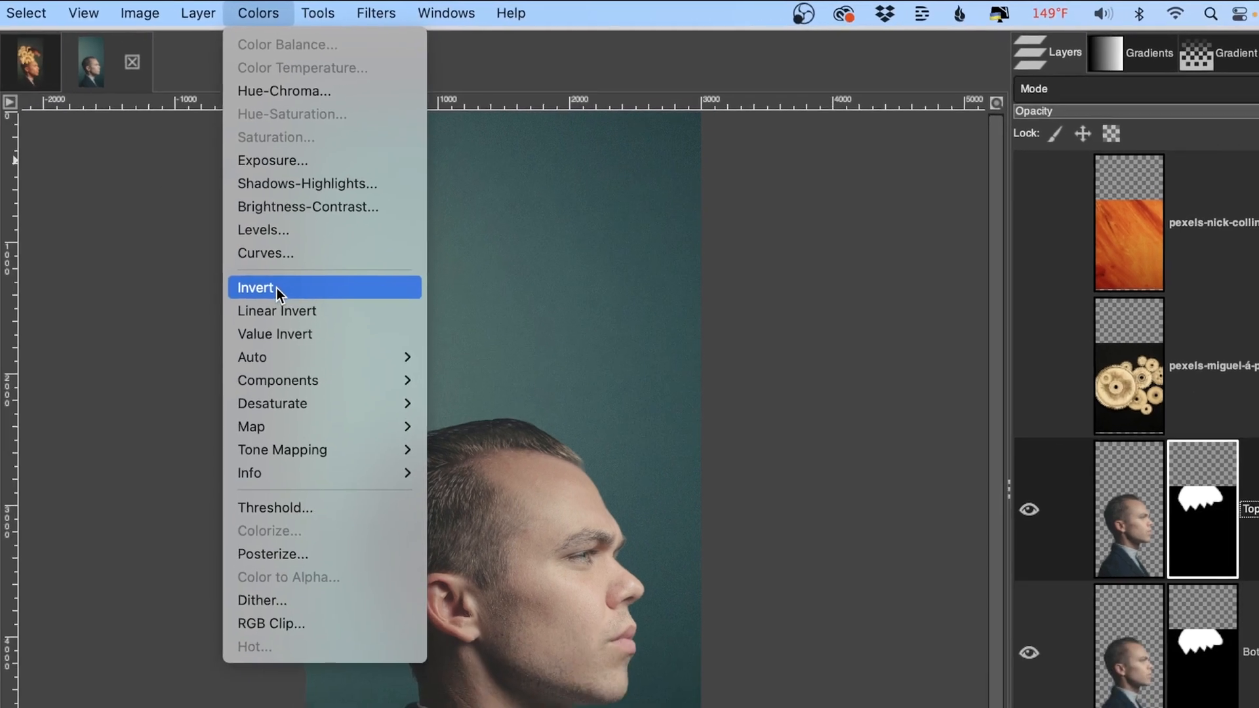
{"action": "left_click", "coordinate": [217, 323]}
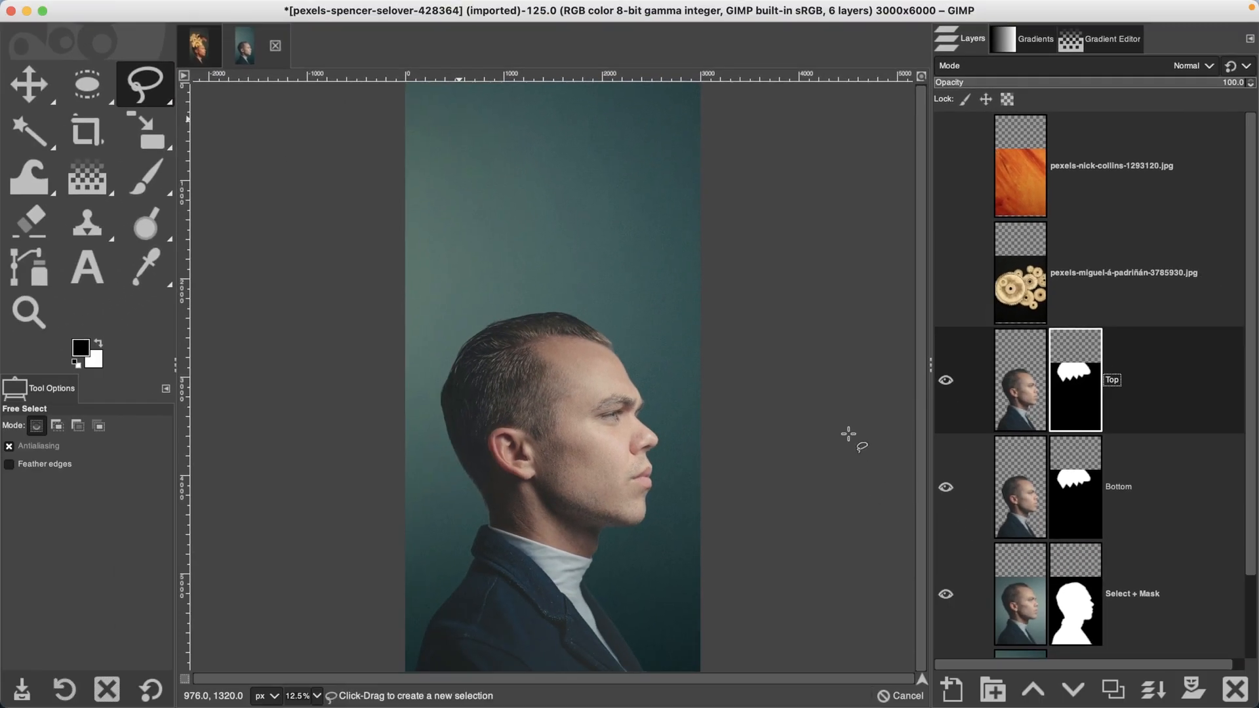
Hide the Select + Mask layer and toggle the Bottom layer's visibility to check the split between the two head pieces
{"action": "left_click", "coordinate": [946, 487]}
{"action": "left_click", "coordinate": [946, 595]}
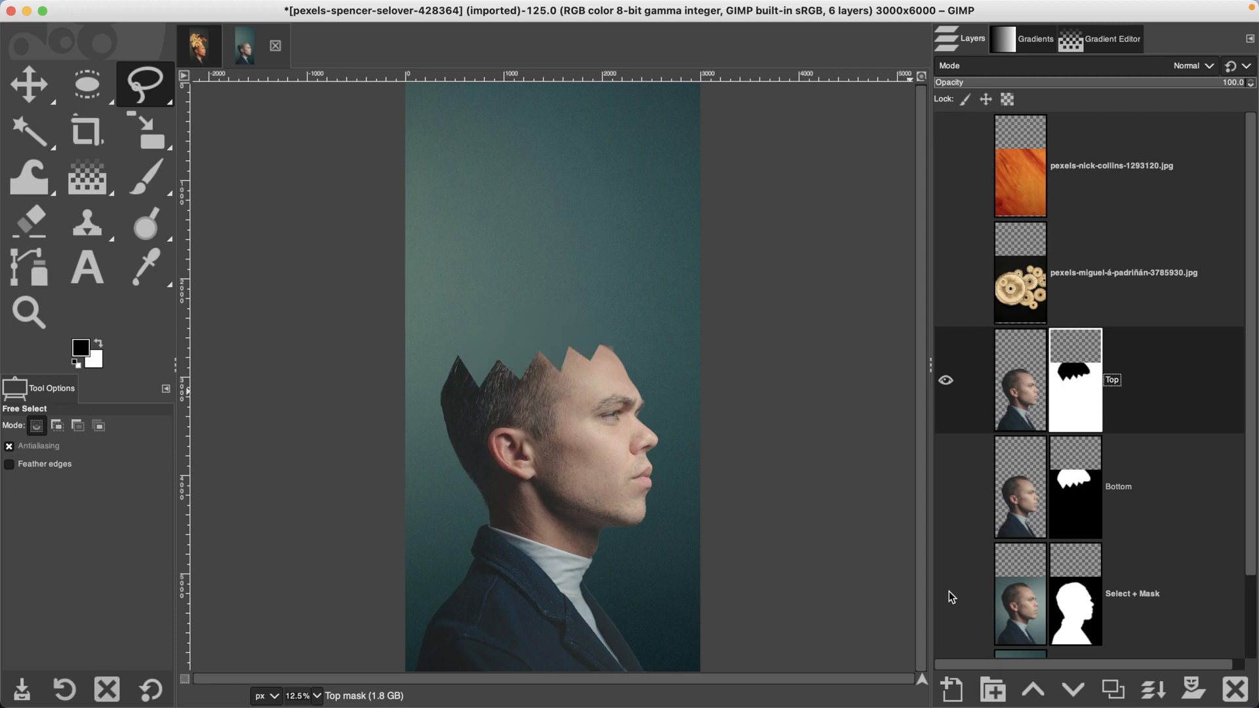
{"action": "left_click", "coordinate": [946, 489]}
{"action": "left_click", "coordinate": [946, 488]}
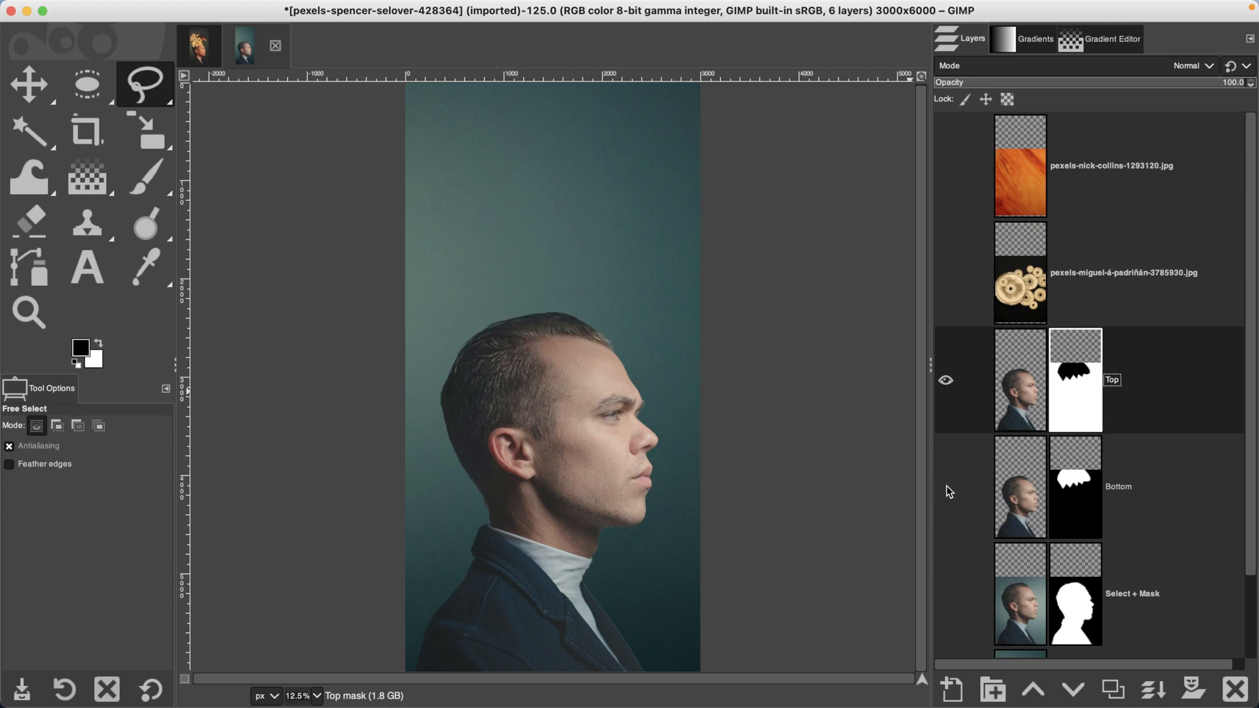
{"action": "left_click", "coordinate": [945, 487]}
Rename the upper head layer Bottom #1 and the one beneath it Top, and raise Top above Bottom #1
{"action": "type", "text": "Bottom #1"}
{"action": "key", "text": "Return"}
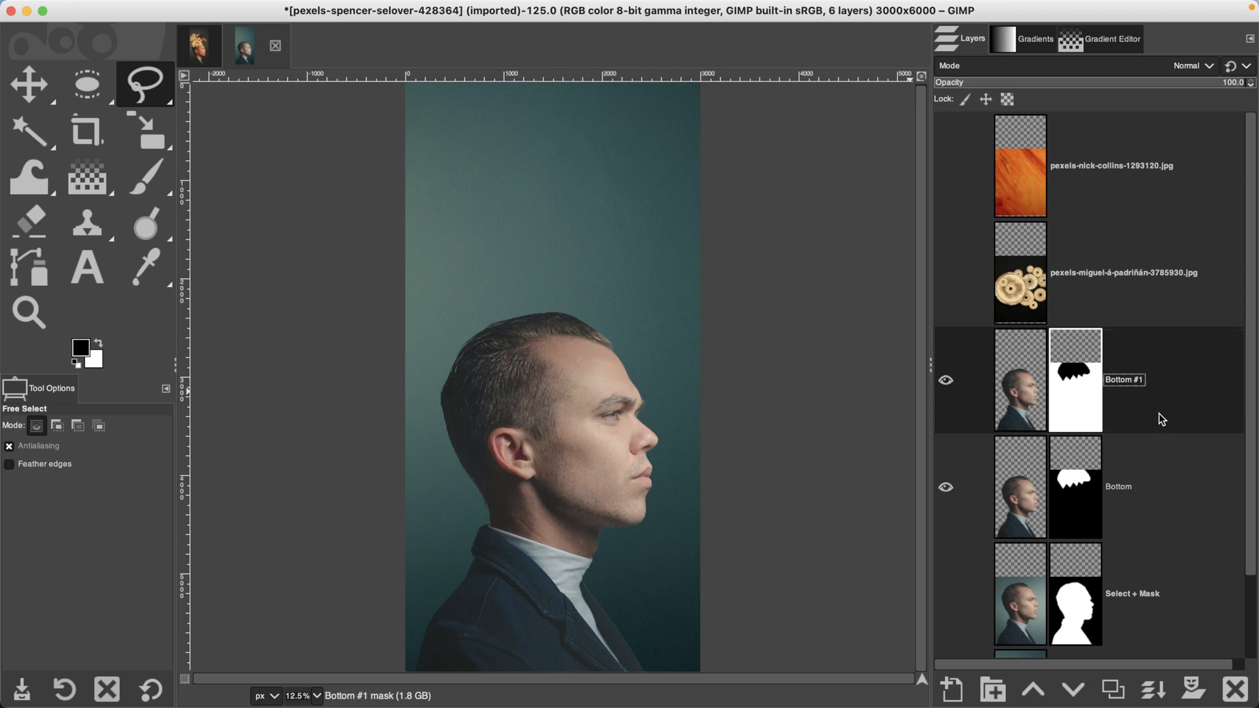
{"action": "double_click", "coordinate": [1120, 493]}
{"action": "type", "text": "Top"}
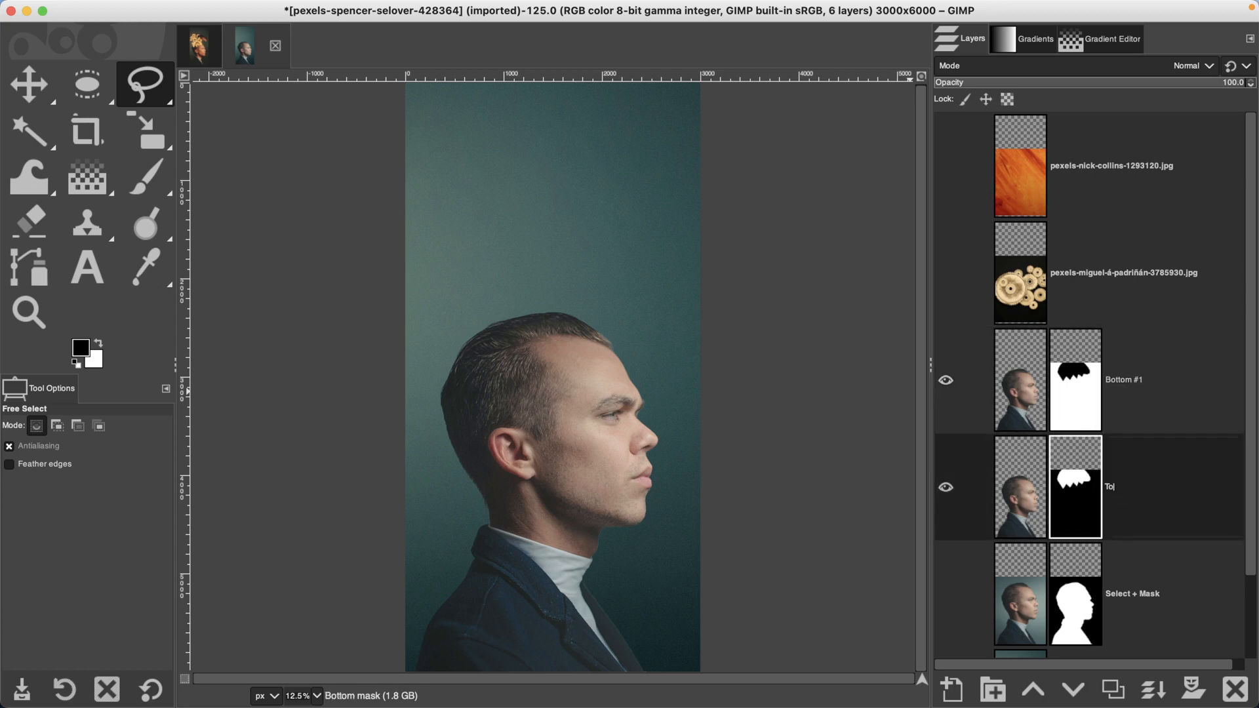
{"action": "key", "text": "Return"}
{"action": "left_click", "coordinate": [1043, 690]}
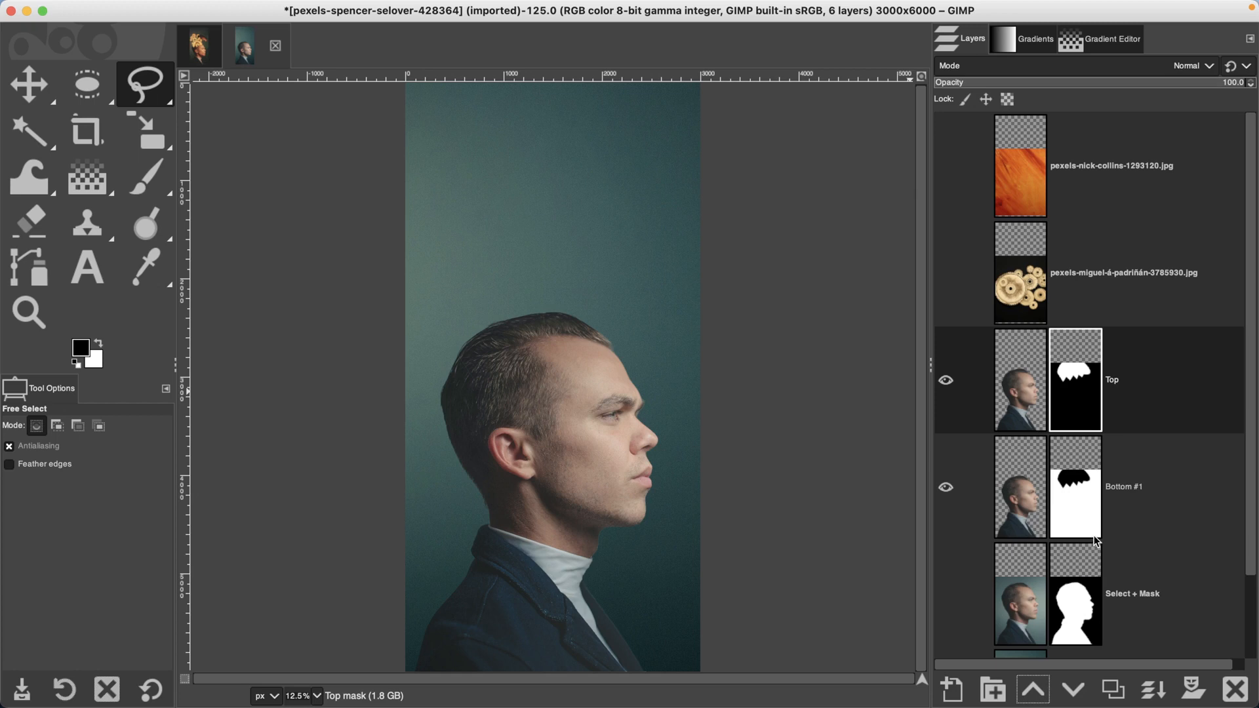
Hide and show the Bottom #1 and Top layers in turn to check which head piece each one contains
{"action": "left_click", "coordinate": [947, 486]}
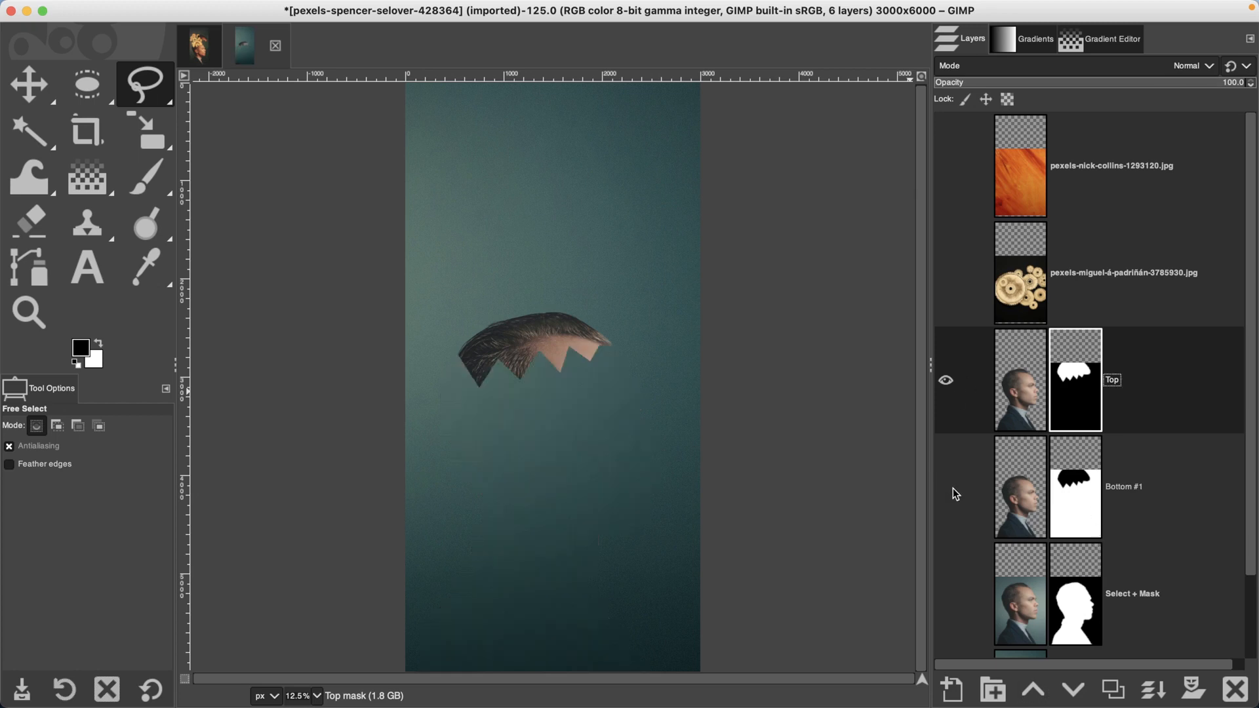
{"action": "left_click", "coordinate": [947, 486]}
{"action": "left_click", "coordinate": [947, 380]}
{"action": "left_click", "coordinate": [946, 381]}
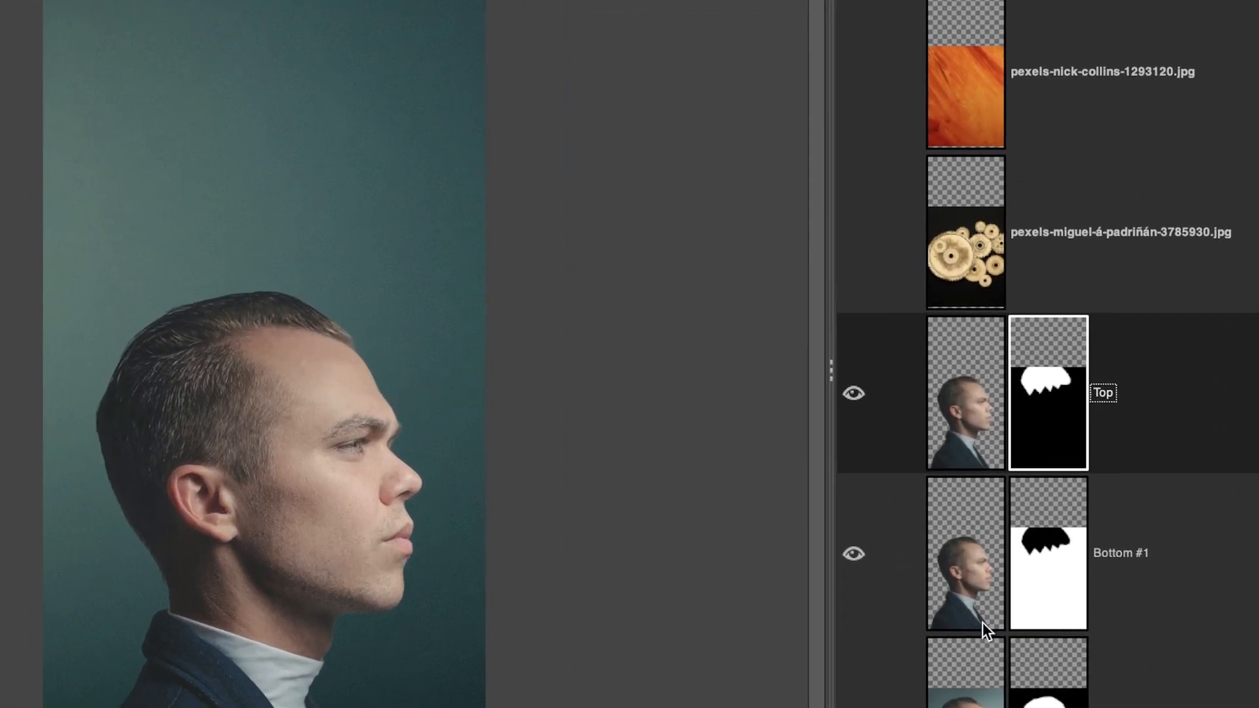
Rotate the Top layer by about 38.58 degrees clockwise so the cut-off top of the head tips forward
{"action": "left_click", "coordinate": [971, 425]}
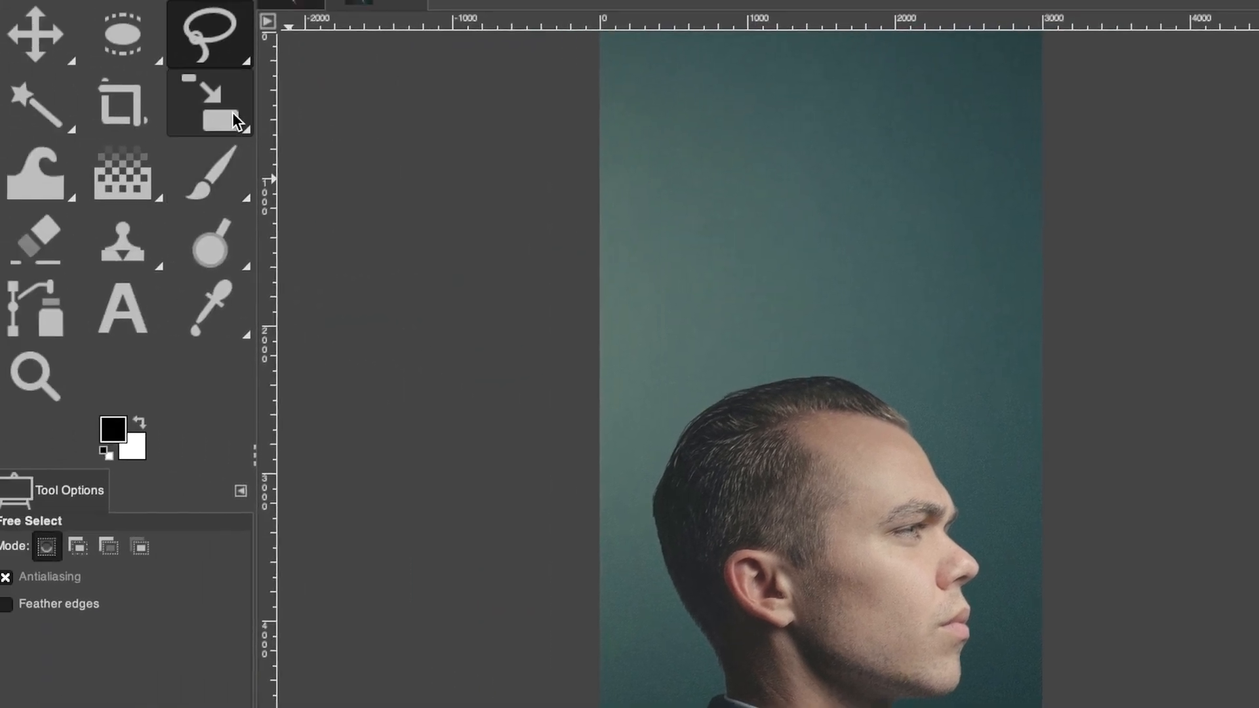
{"action": "left_click", "coordinate": [233, 113]}
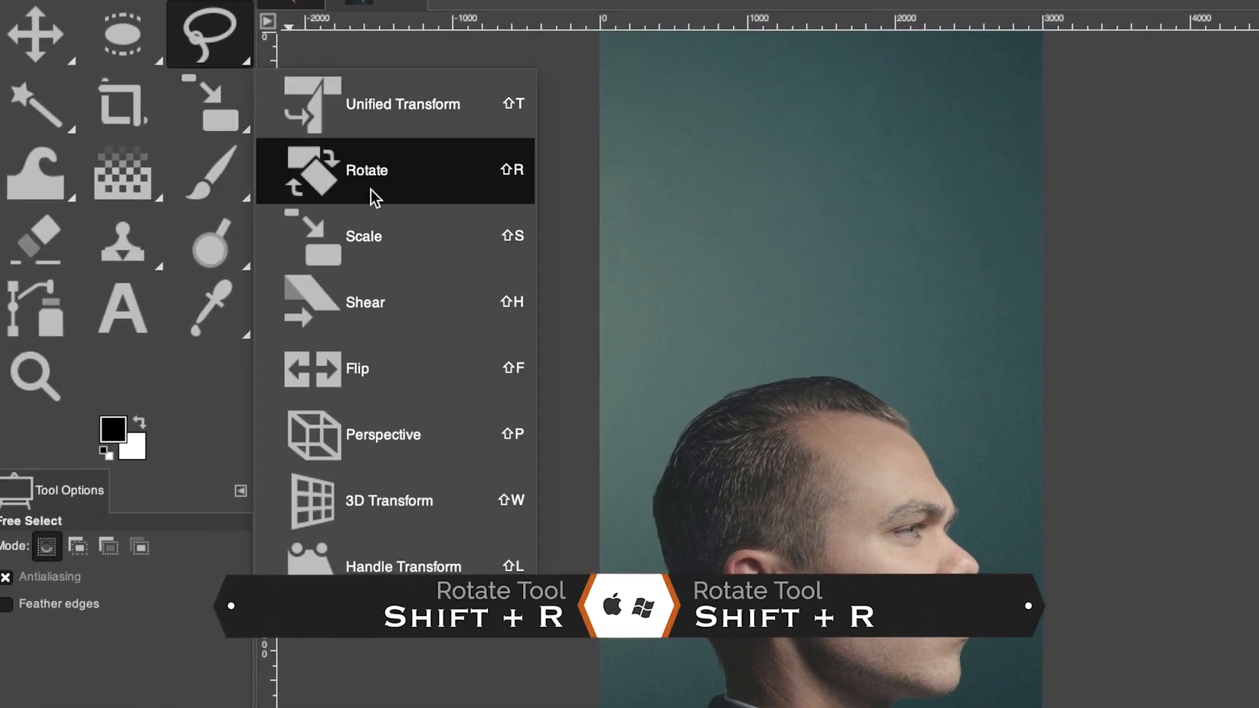
{"action": "left_click", "coordinate": [501, 181]}
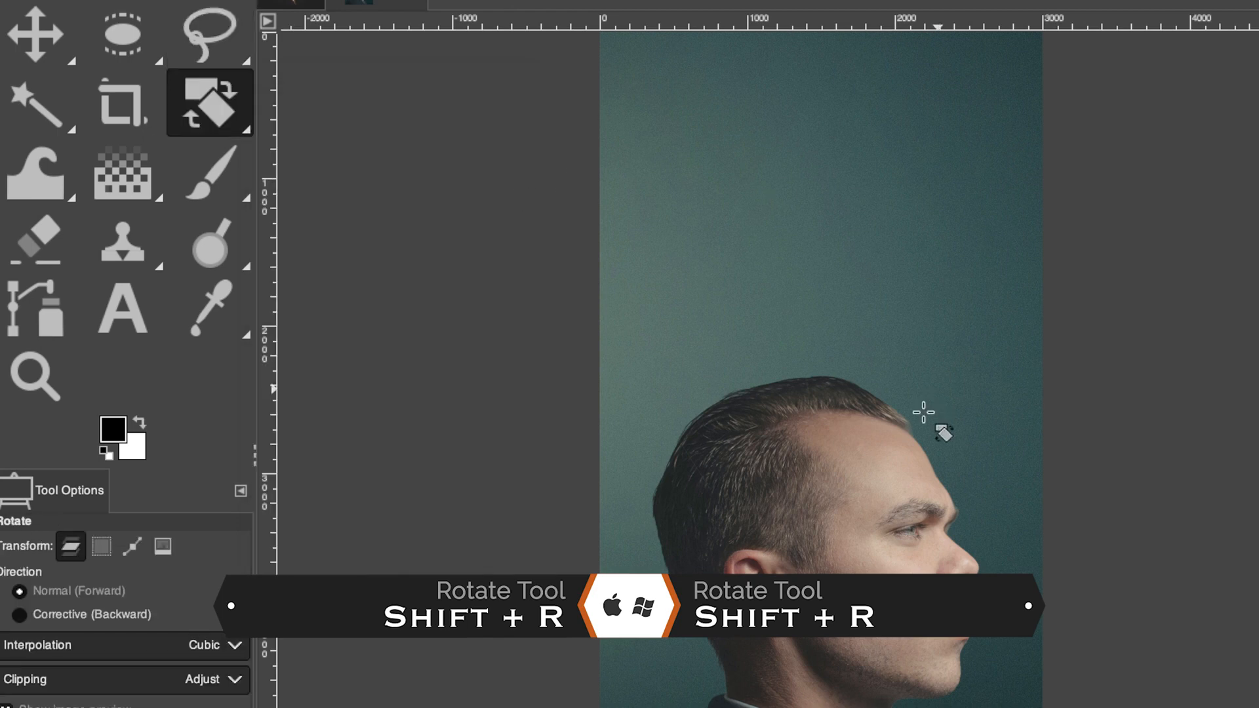
{"action": "left_click", "coordinate": [827, 426]}
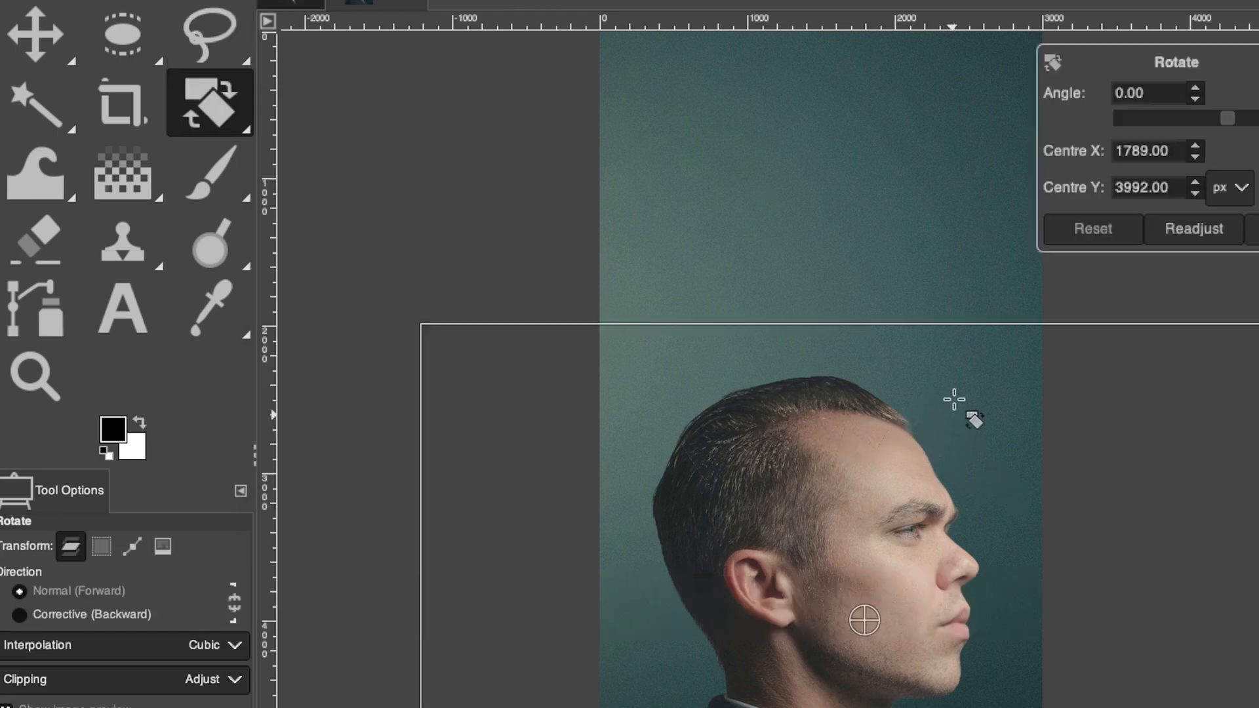
{"action": "left_click_drag", "start_coordinate": [955, 400], "coordinate": [1020, 531]}
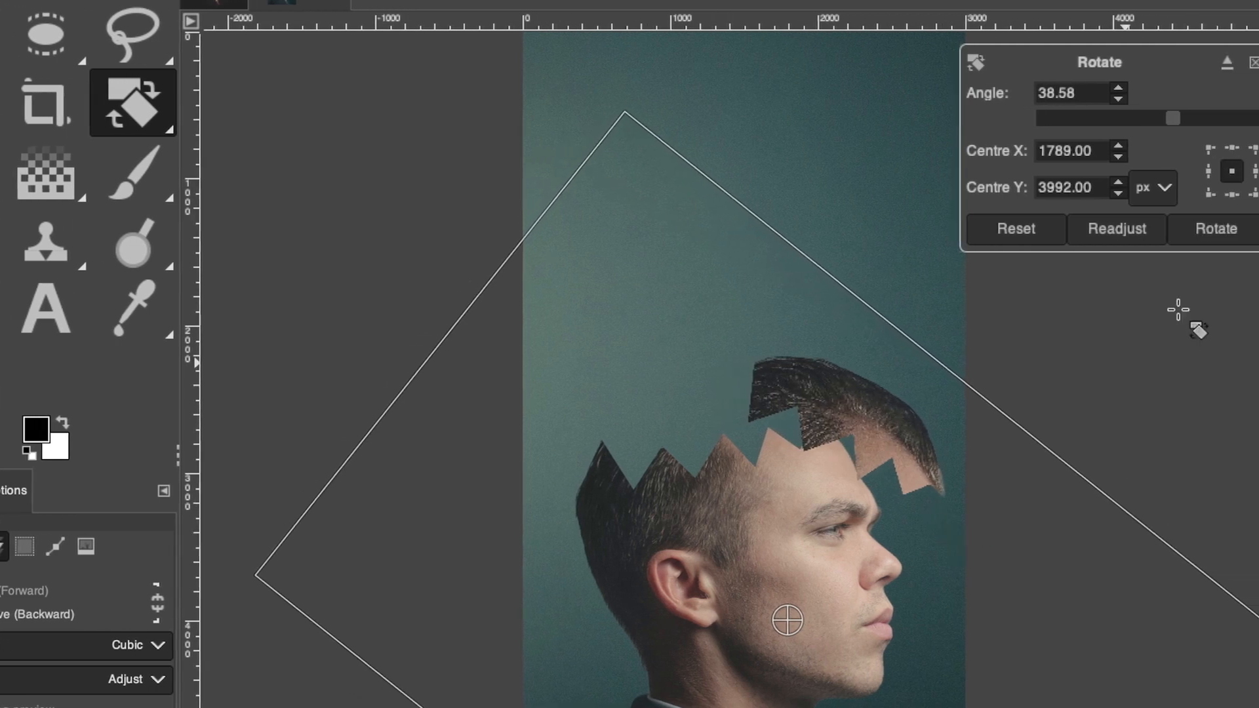
{"action": "left_click", "coordinate": [1203, 235]}
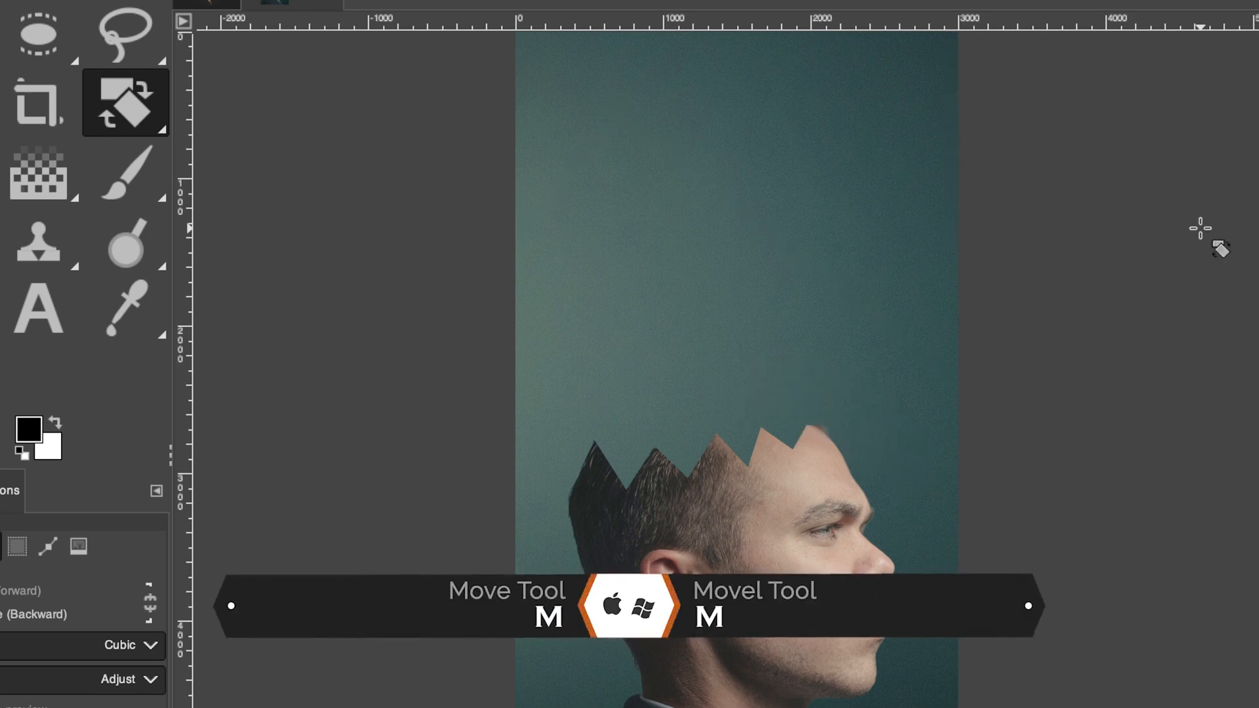
Move the rotated top of the head up and slightly to the left, leaving a gap above the jagged lower head
{"action": "key", "text": "m"}
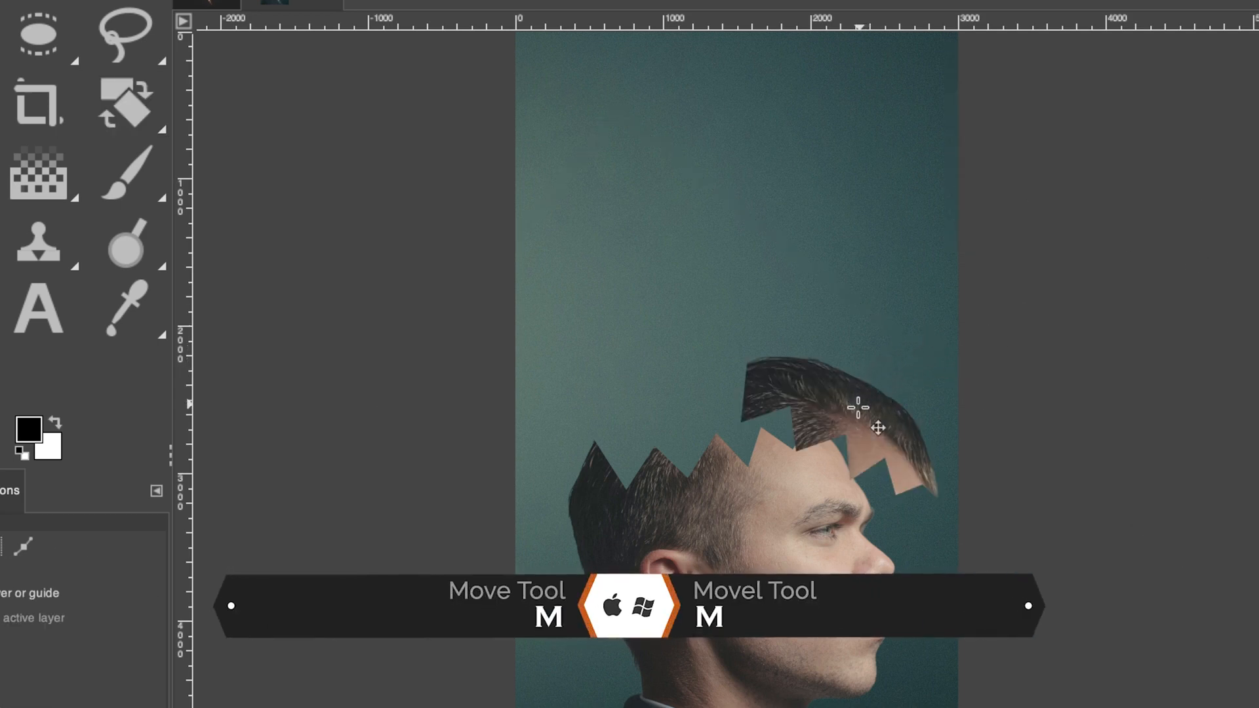
{"action": "left_click_drag", "start_coordinate": [860, 425], "coordinate": [795, 296]}
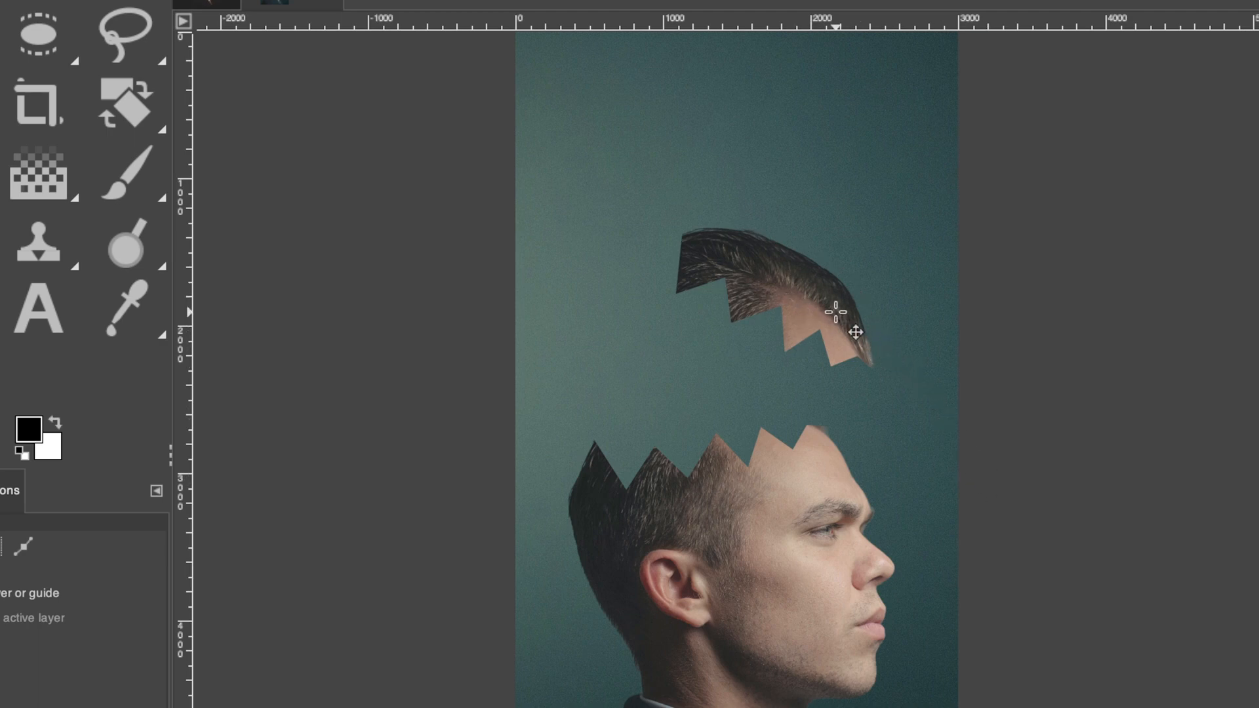
{"action": "left_click_drag", "start_coordinate": [836, 312], "coordinate": [841, 306]}
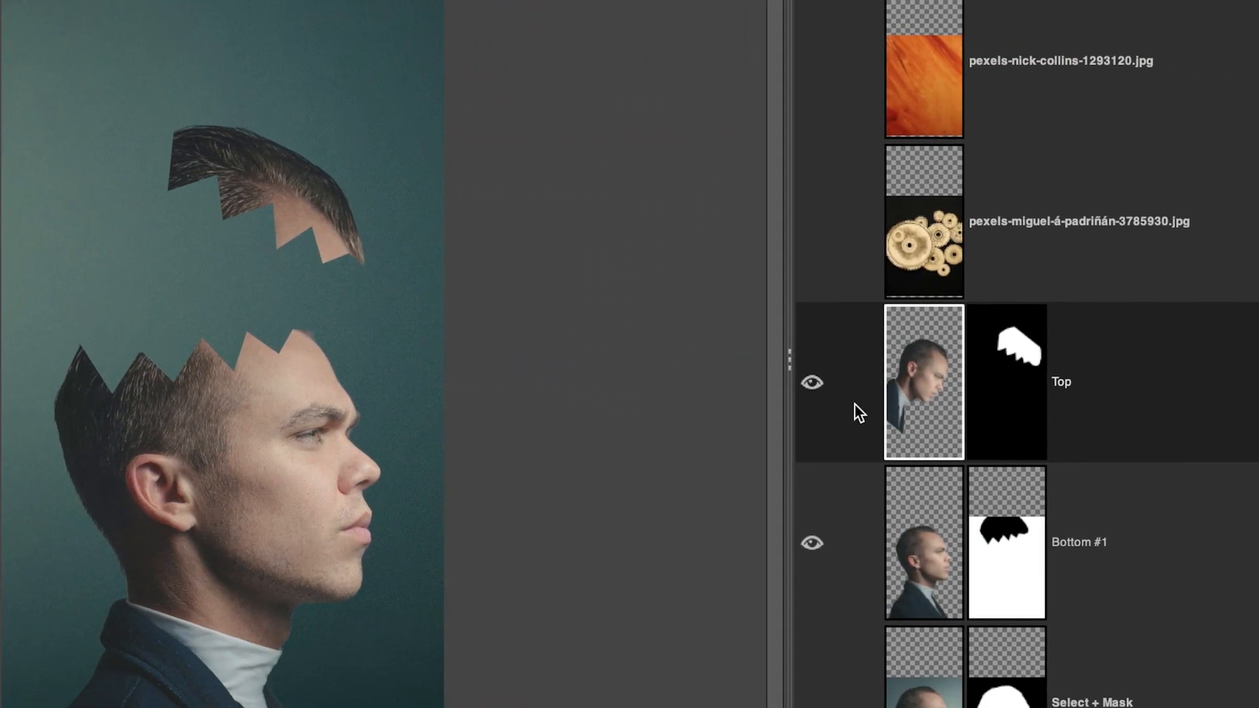
{"action": "left_click", "coordinate": [928, 525]}
{"action": "left_click", "coordinate": [929, 423]}
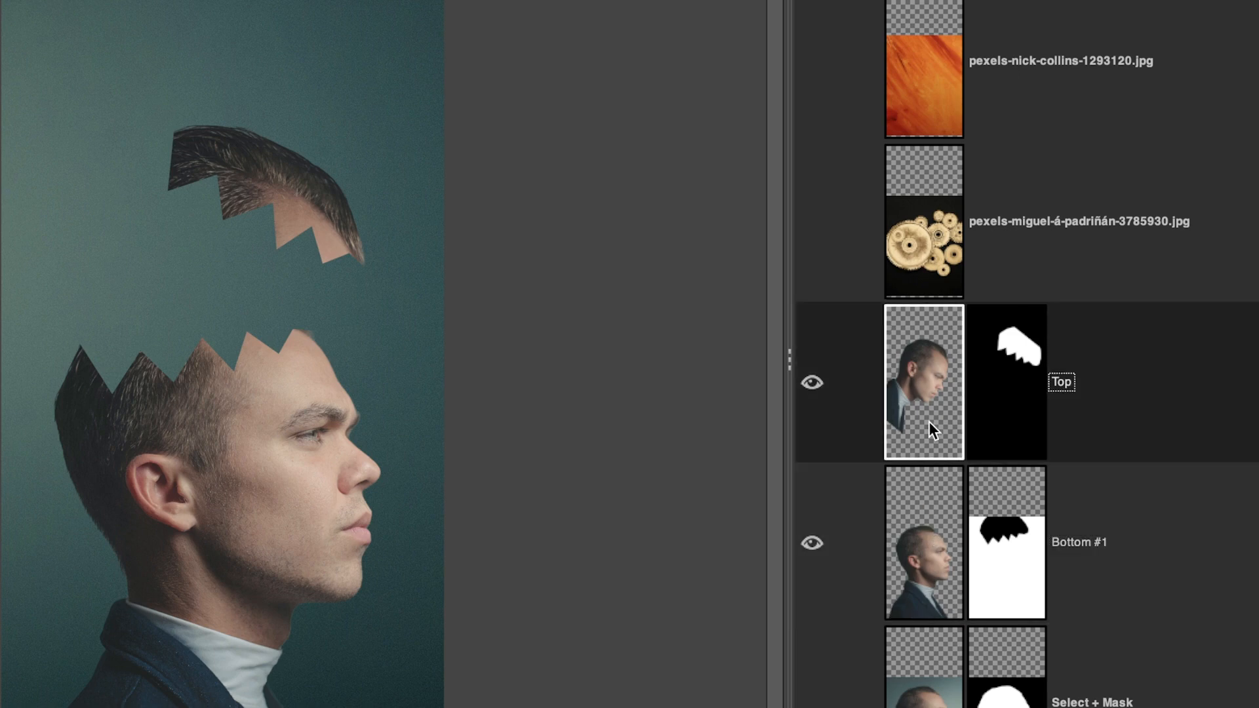
{"action": "left_click", "coordinate": [927, 517]}
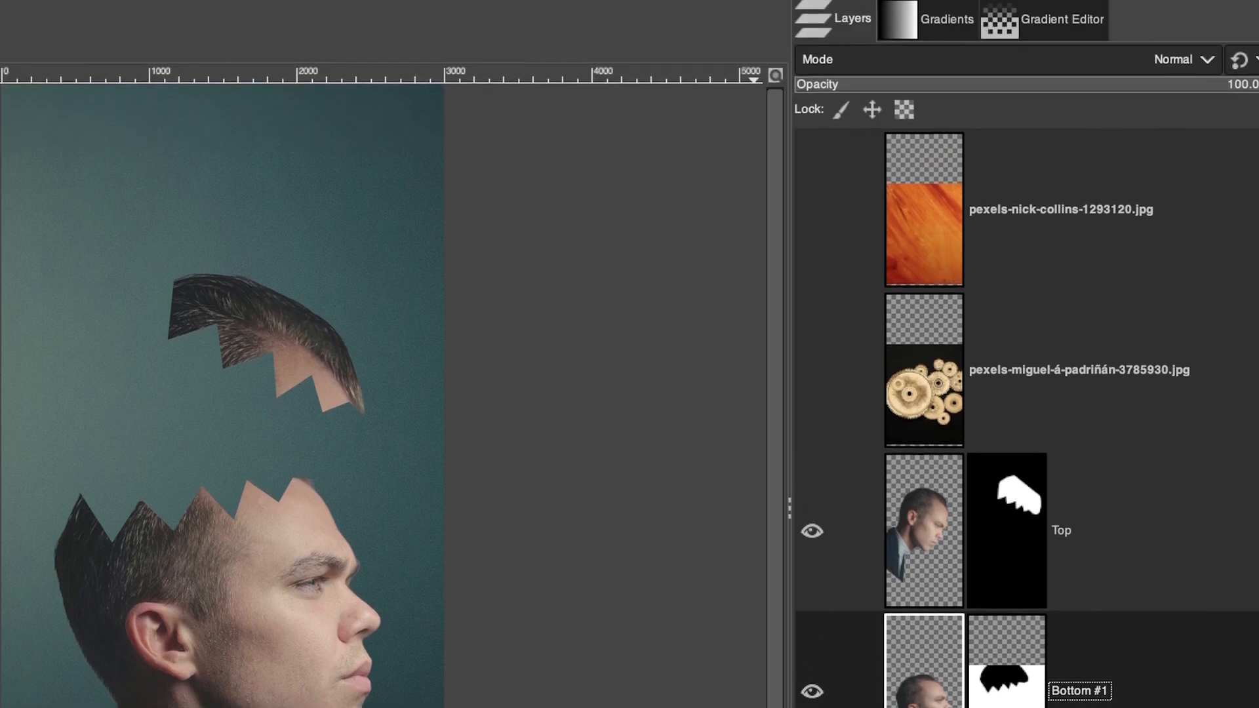
{"action": "left_click", "coordinate": [76, 8]}
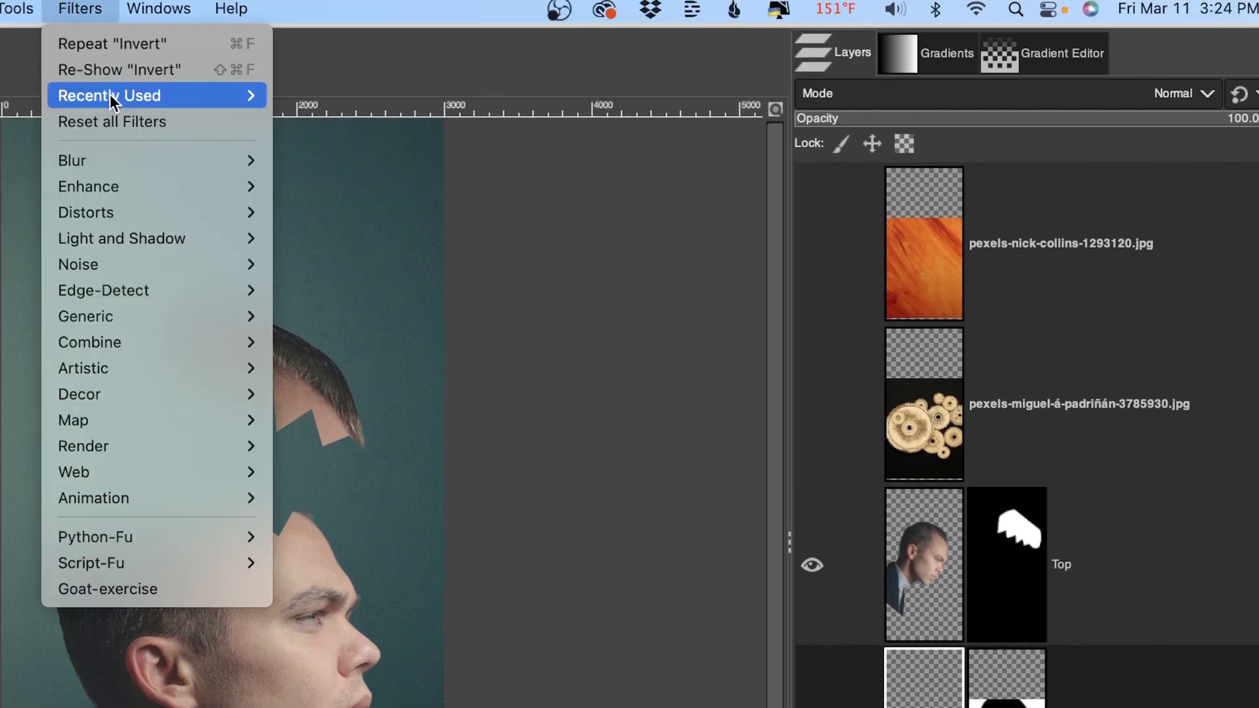
{"action": "mouse_move", "coordinate": [124, 159]}
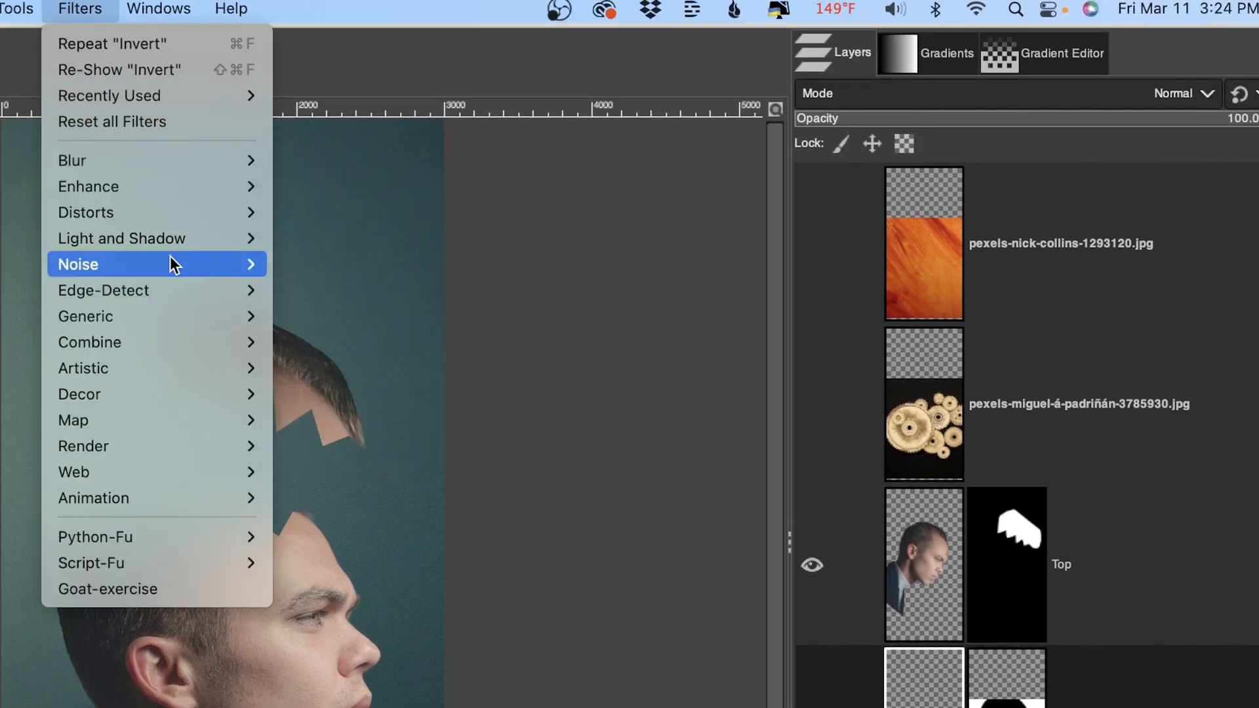
{"action": "mouse_move", "coordinate": [151, 242]}
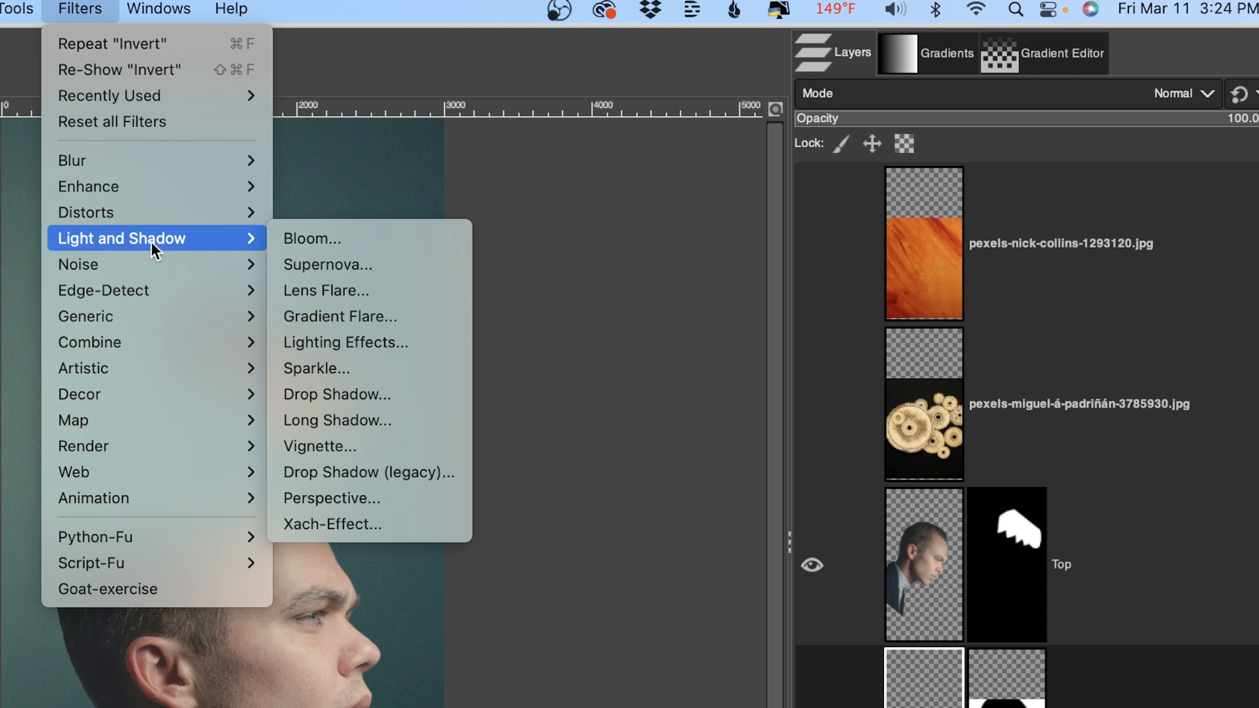
{"action": "left_click", "coordinate": [350, 393]}
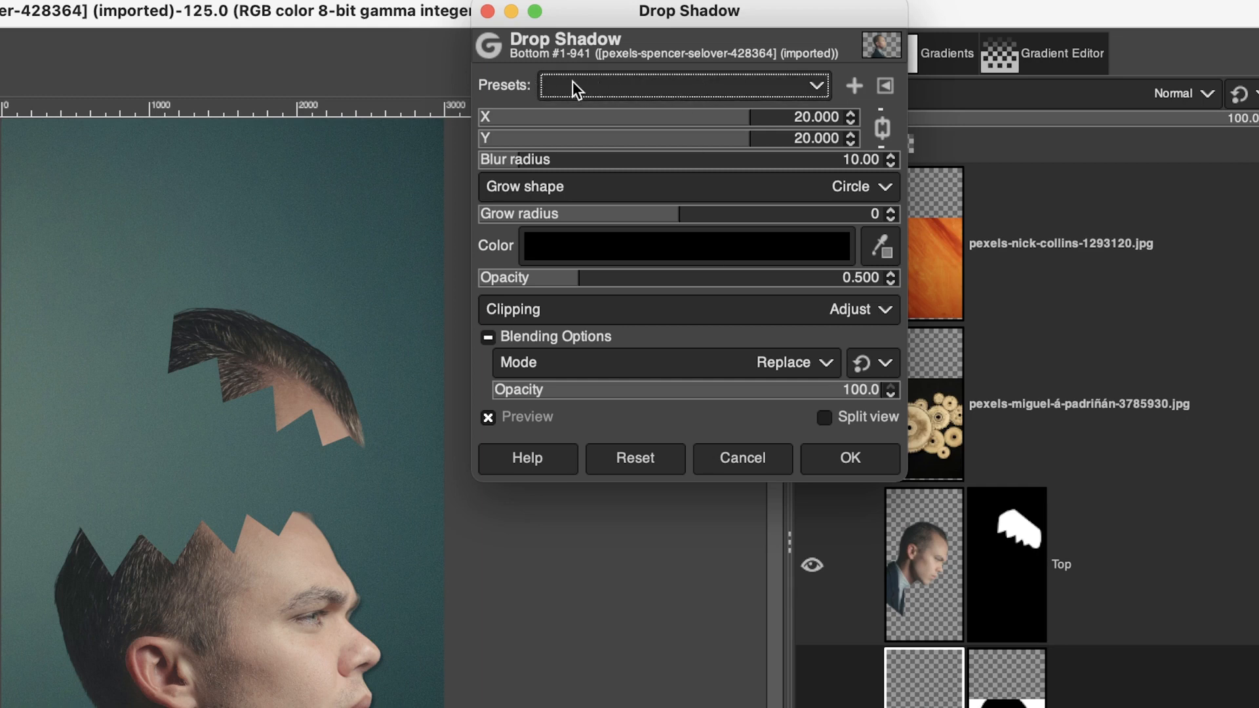
{"action": "left_click", "coordinate": [785, 85]}
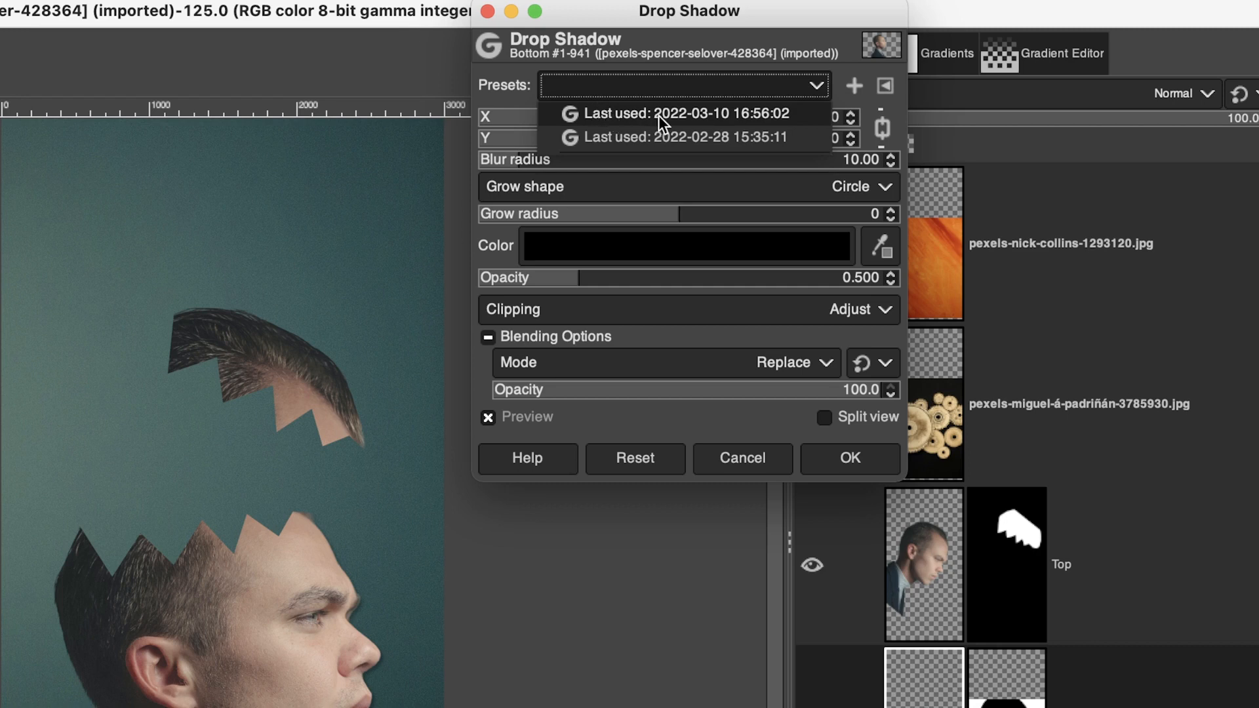
{"action": "left_click", "coordinate": [741, 117]}
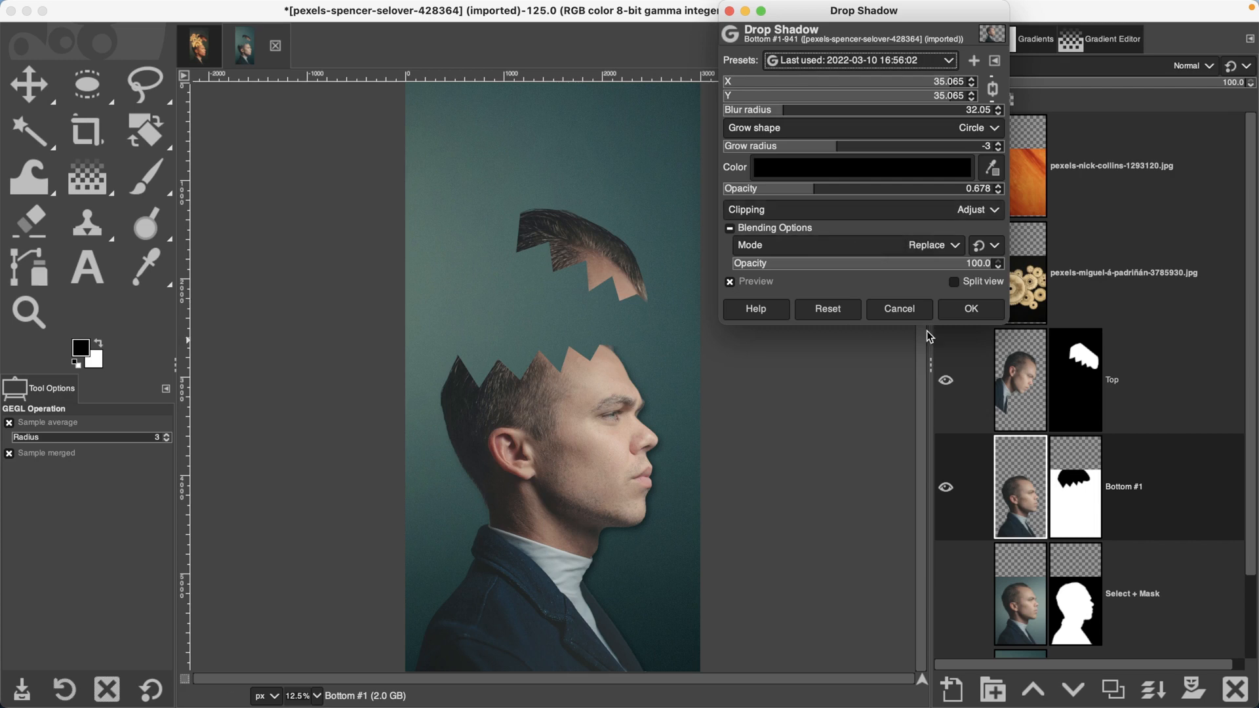
{"action": "left_click", "coordinate": [960, 311]}
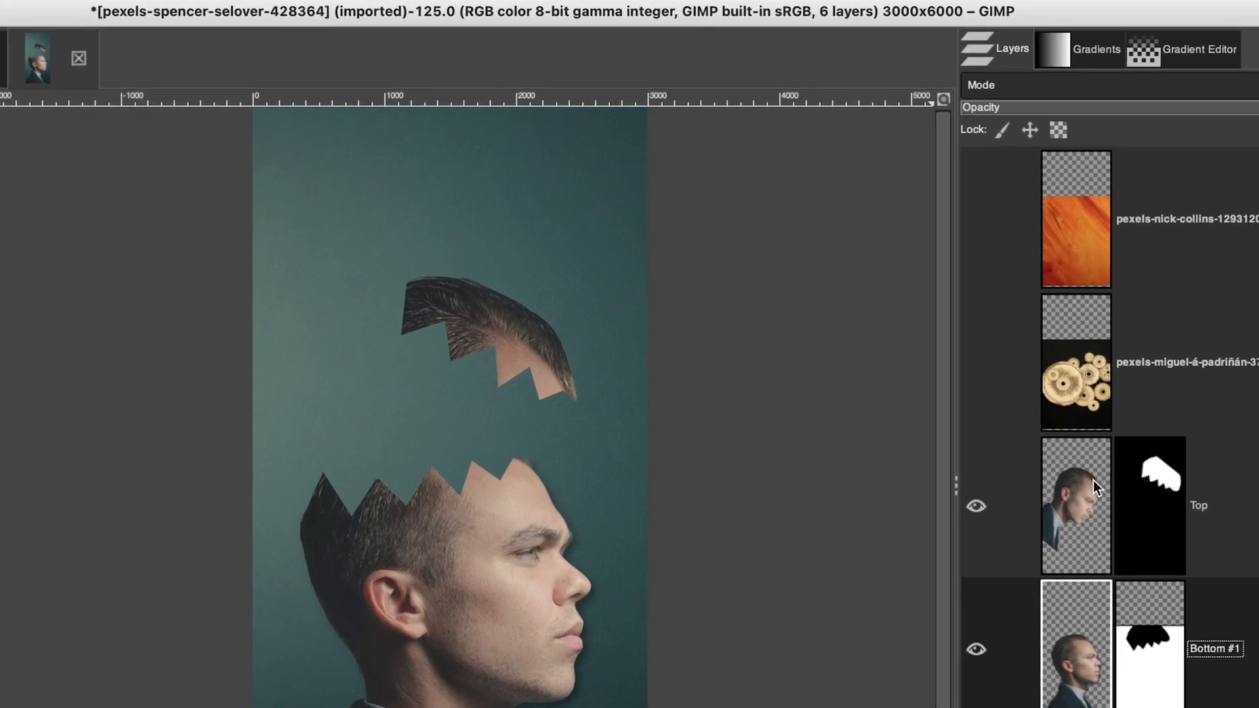
Repeat the same Drop Shadow filter on the image of the Top layer
{"action": "left_click", "coordinate": [1032, 358]}
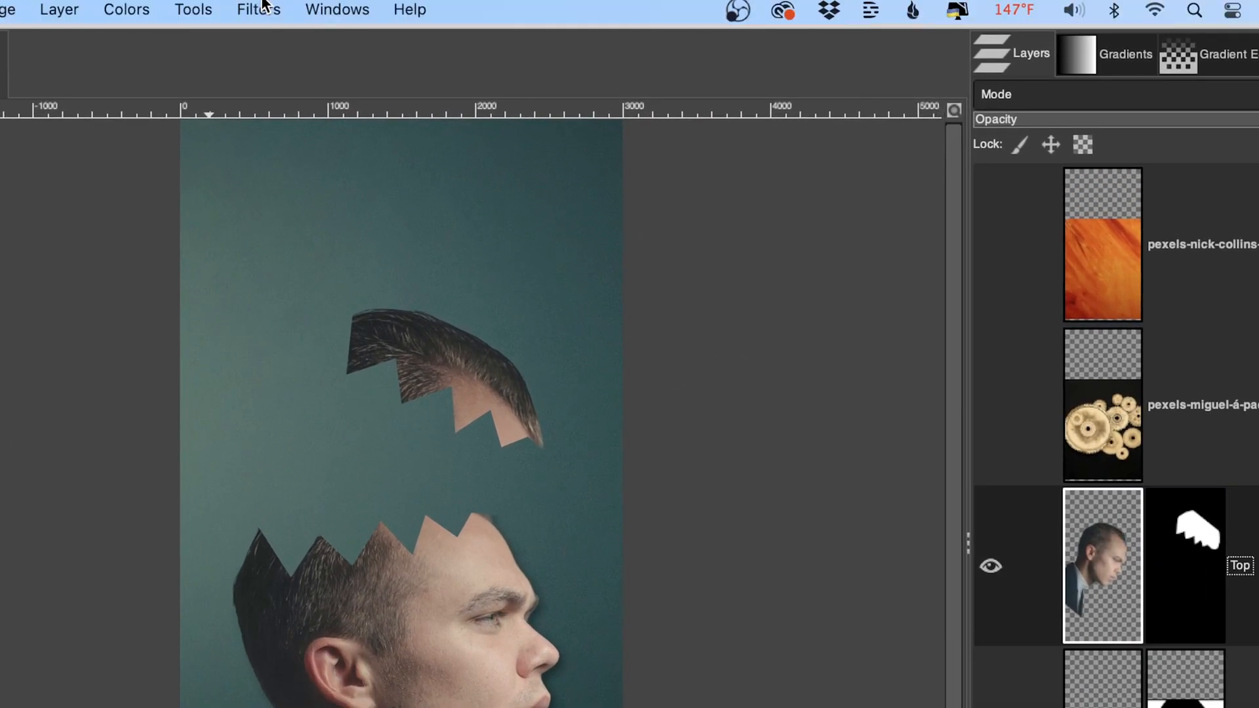
{"action": "left_click", "coordinate": [258, 10]}
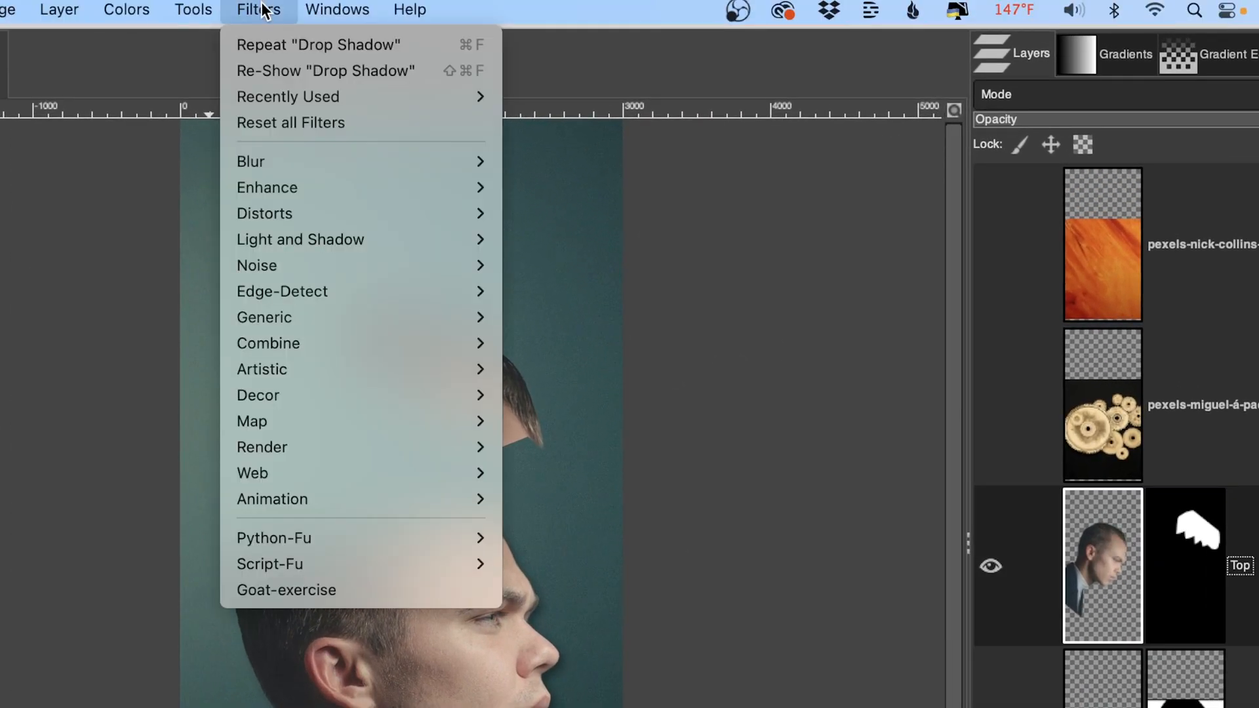
{"action": "left_click", "coordinate": [325, 43]}
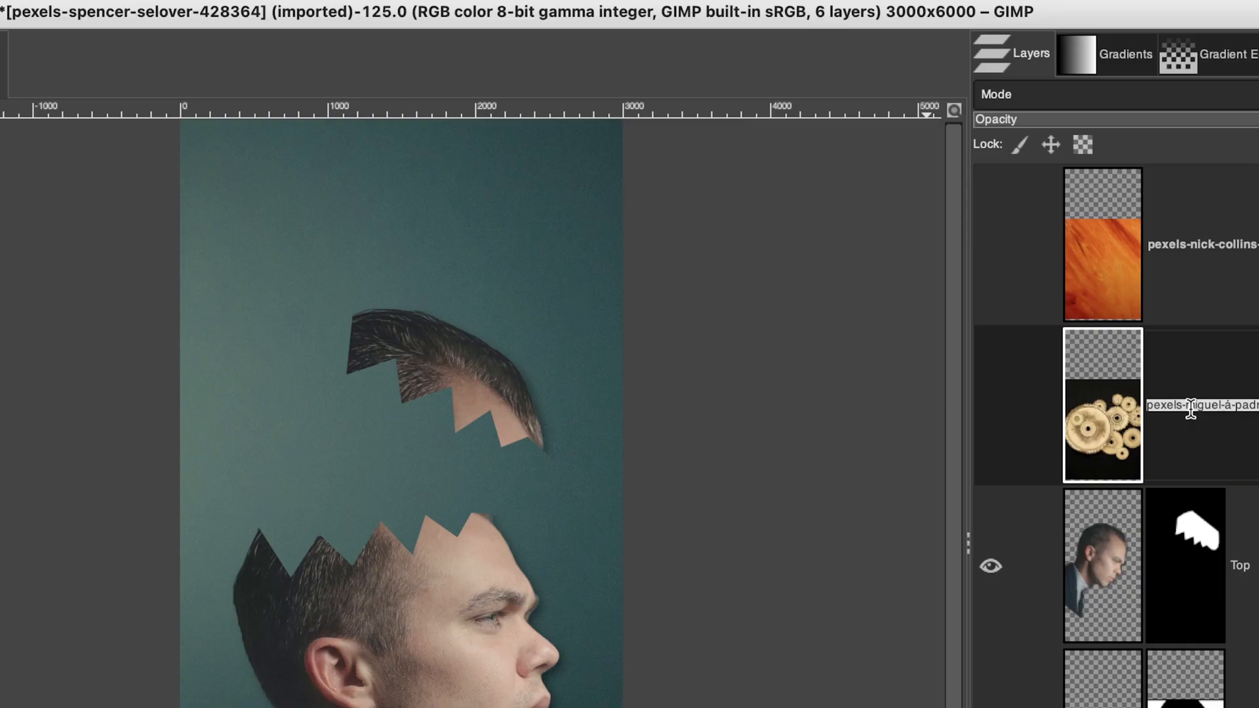
Rename the gears photo layer Cogs and make it visible
{"action": "type", "text": "Cogs"}
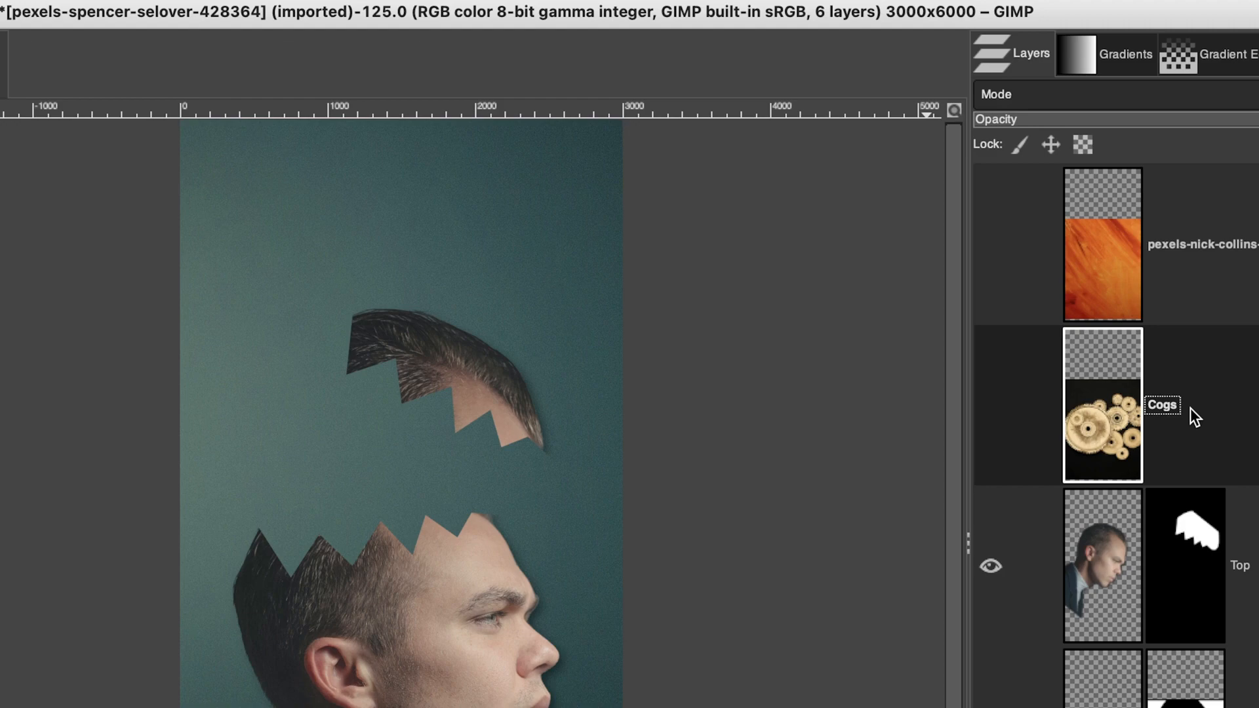
{"action": "left_click", "coordinate": [991, 404]}
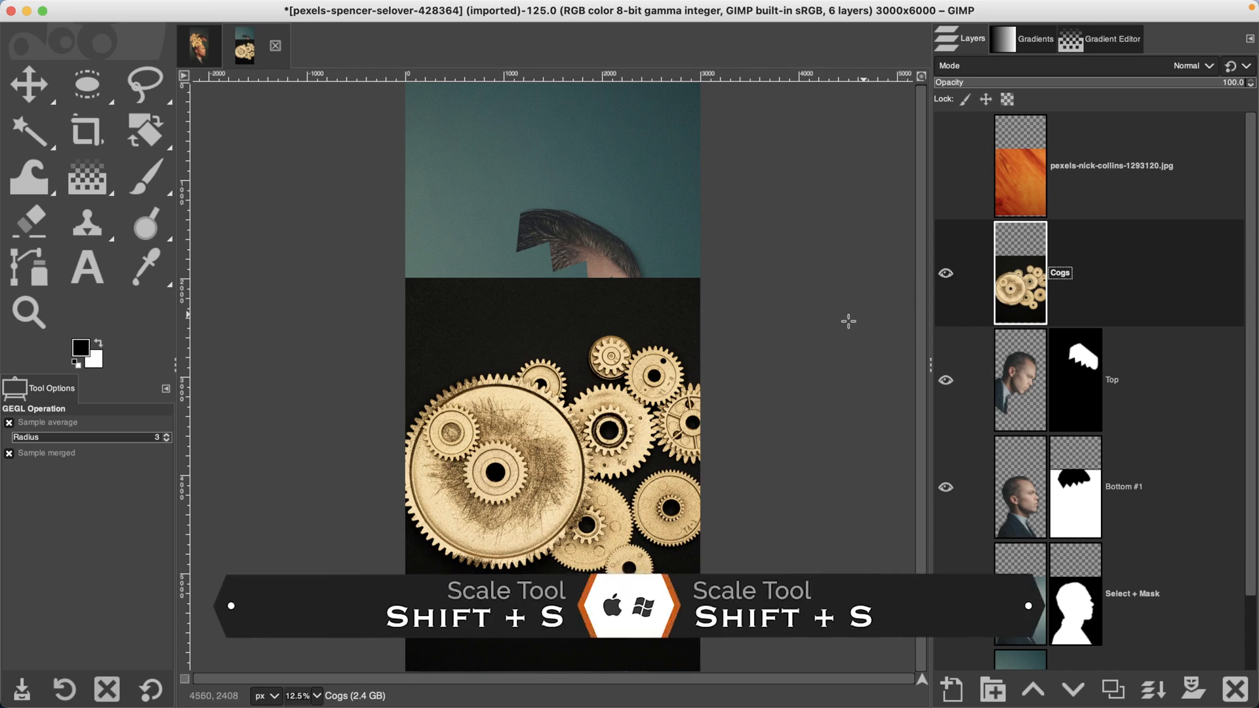
Scale the Cogs layer proportionally to 4812 × 3199 px over the man's head, lowering its opacity to 60.6 for alignment and restoring it to 100
{"action": "key", "text": "shift+s"}
{"action": "left_click", "coordinate": [796, 349]}
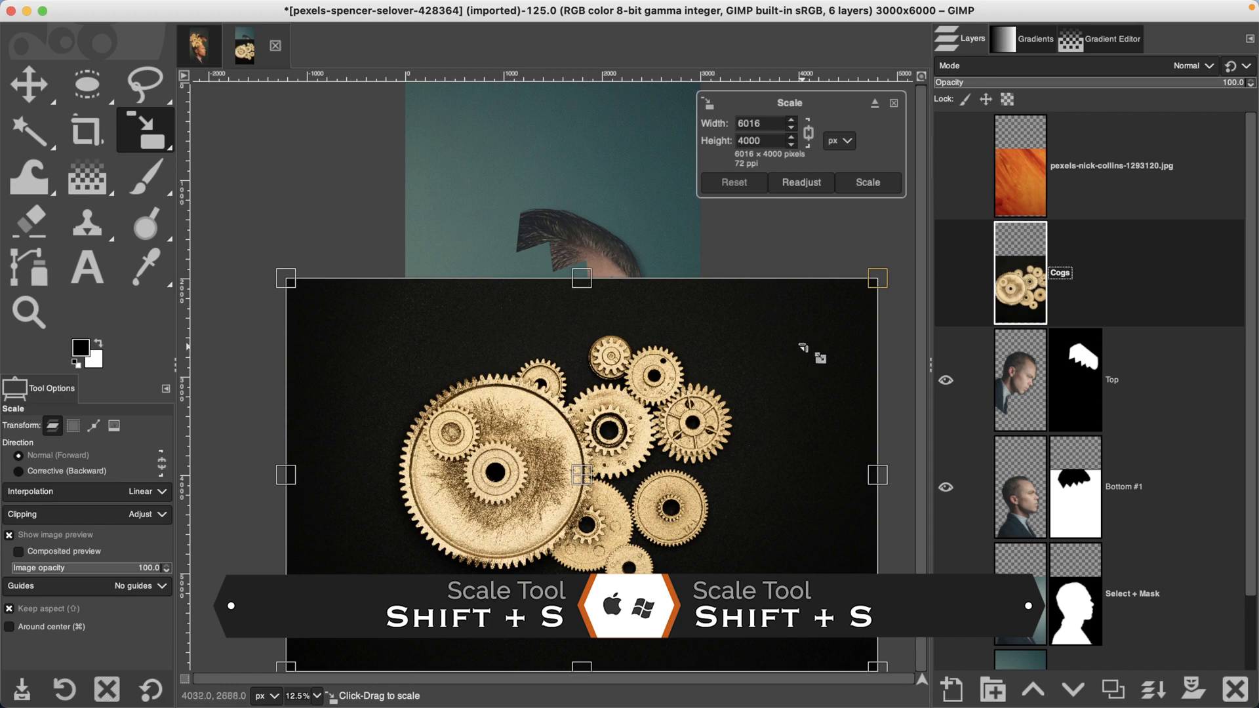
{"action": "mouse_move", "coordinate": [797, 351]}
{"action": "left_mouse_down"}
{"action": "mouse_move", "coordinate": [860, 301]}
{"action": "mouse_move", "coordinate": [773, 349]}
{"action": "left_mouse_up"}
{"action": "left_click_drag", "start_coordinate": [543, 509], "coordinate": [574, 460]}
{"action": "left_click_drag", "start_coordinate": [315, 457], "coordinate": [329, 459]}
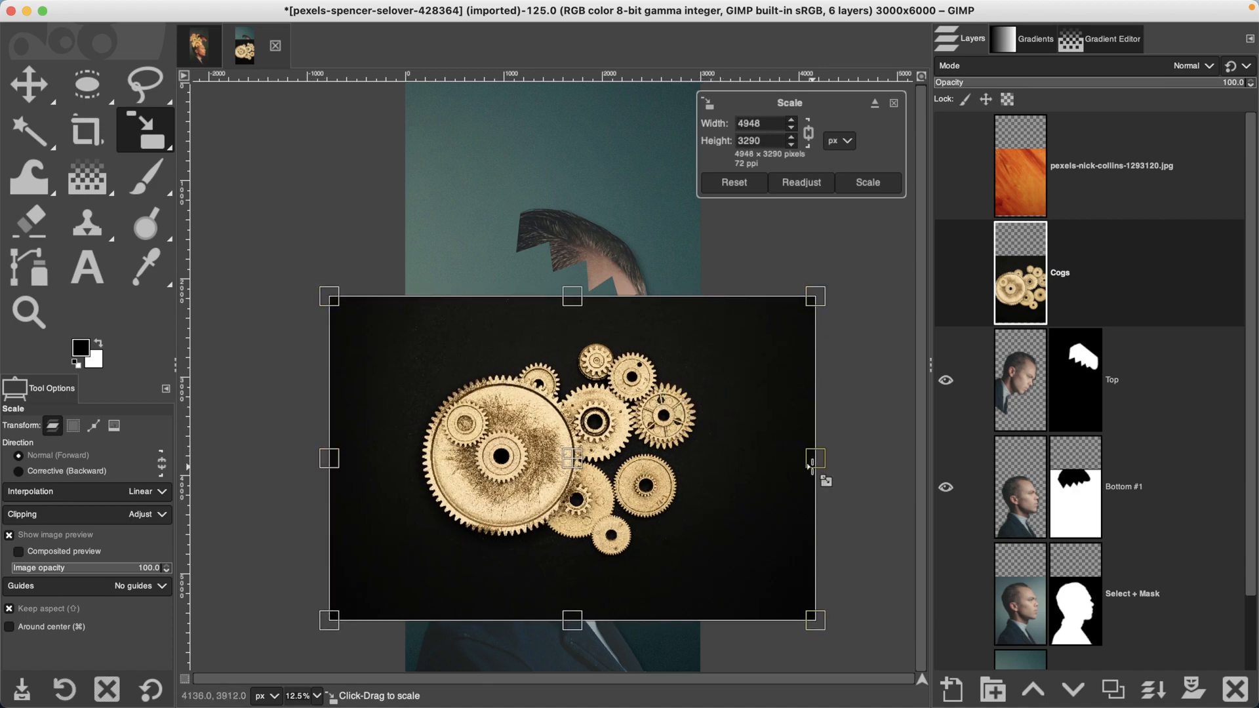
{"action": "left_click_drag", "start_coordinate": [816, 459], "coordinate": [807, 459]}
{"action": "left_click", "coordinate": [1123, 81]}
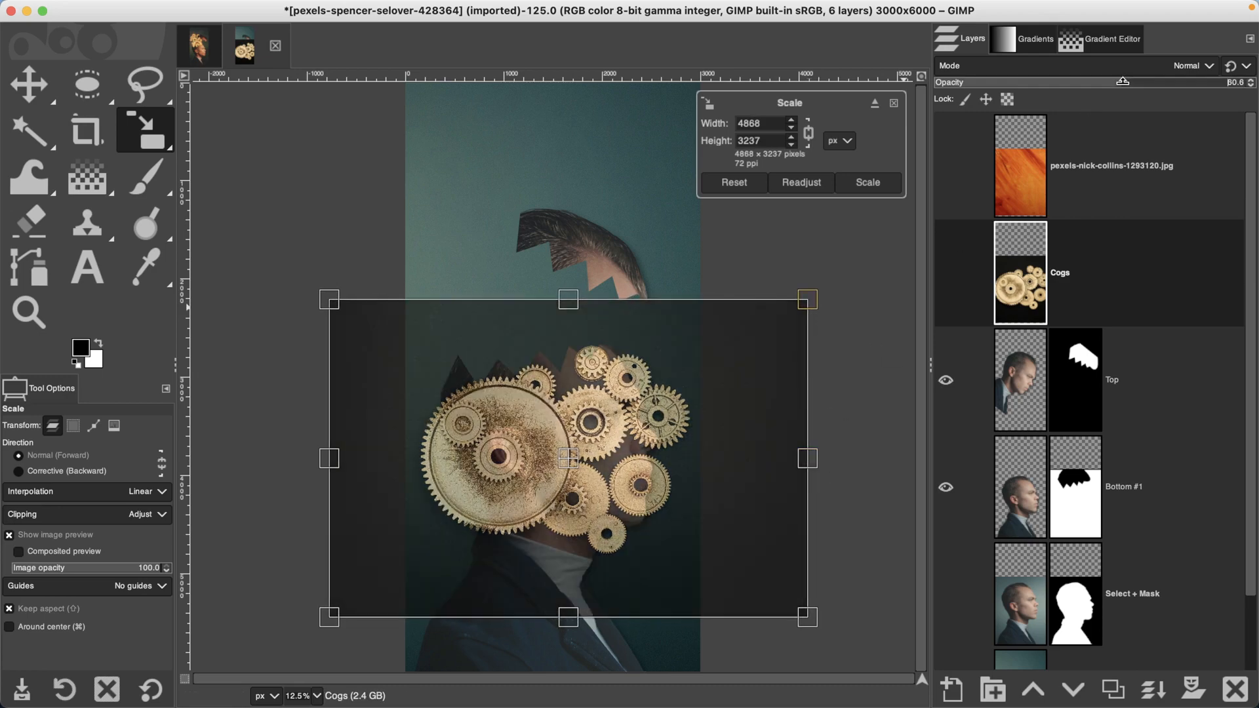
{"action": "left_click_drag", "start_coordinate": [812, 462], "coordinate": [802, 459]}
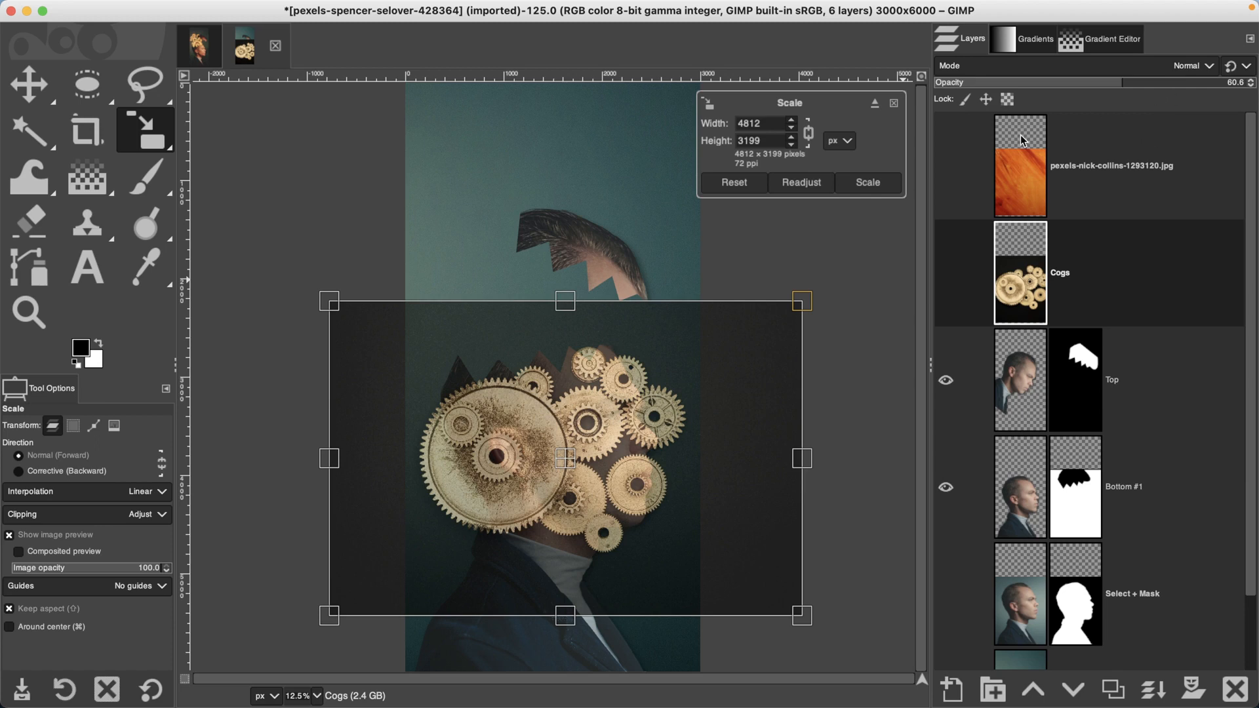
{"action": "left_click_drag", "start_coordinate": [1179, 82], "coordinate": [1256, 81]}
{"action": "left_click", "coordinate": [856, 179]}
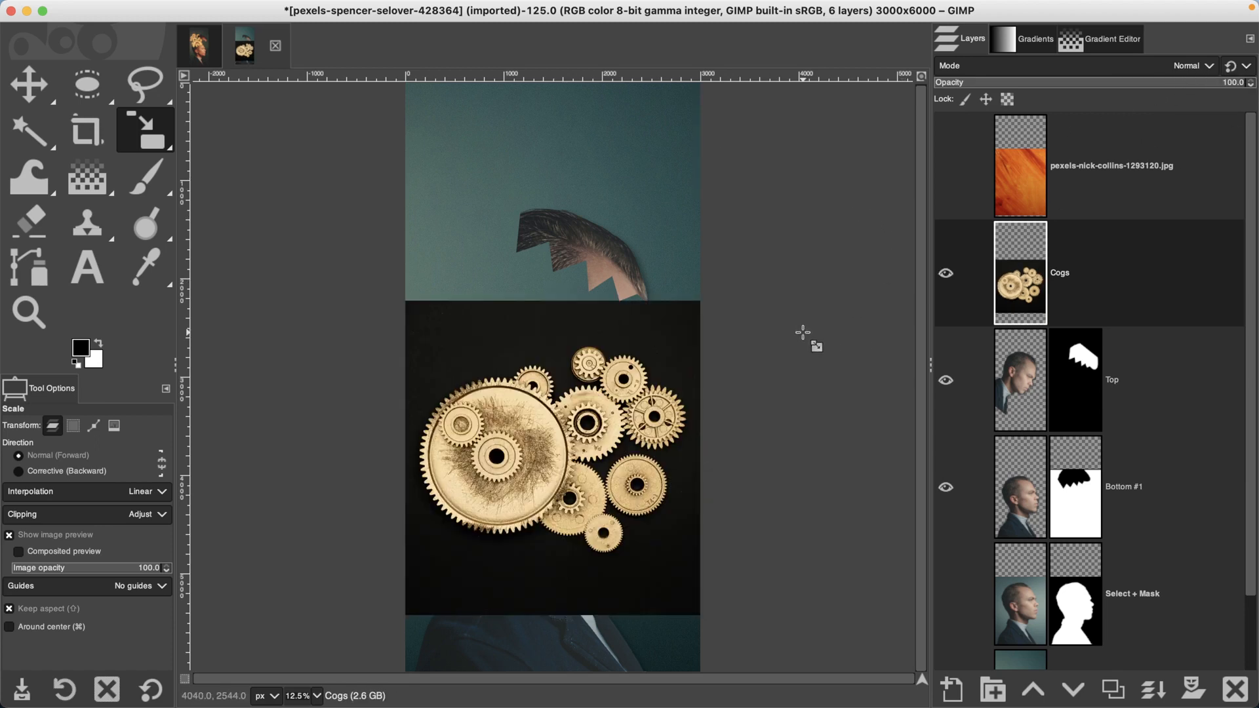
Lower the Cogs layer beneath Bottom #1 and rotate it -123.57°, reducing its opacity to 58.6 for alignment
{"action": "left_click", "coordinate": [1080, 690]}
{"action": "left_click", "coordinate": [1082, 691]}
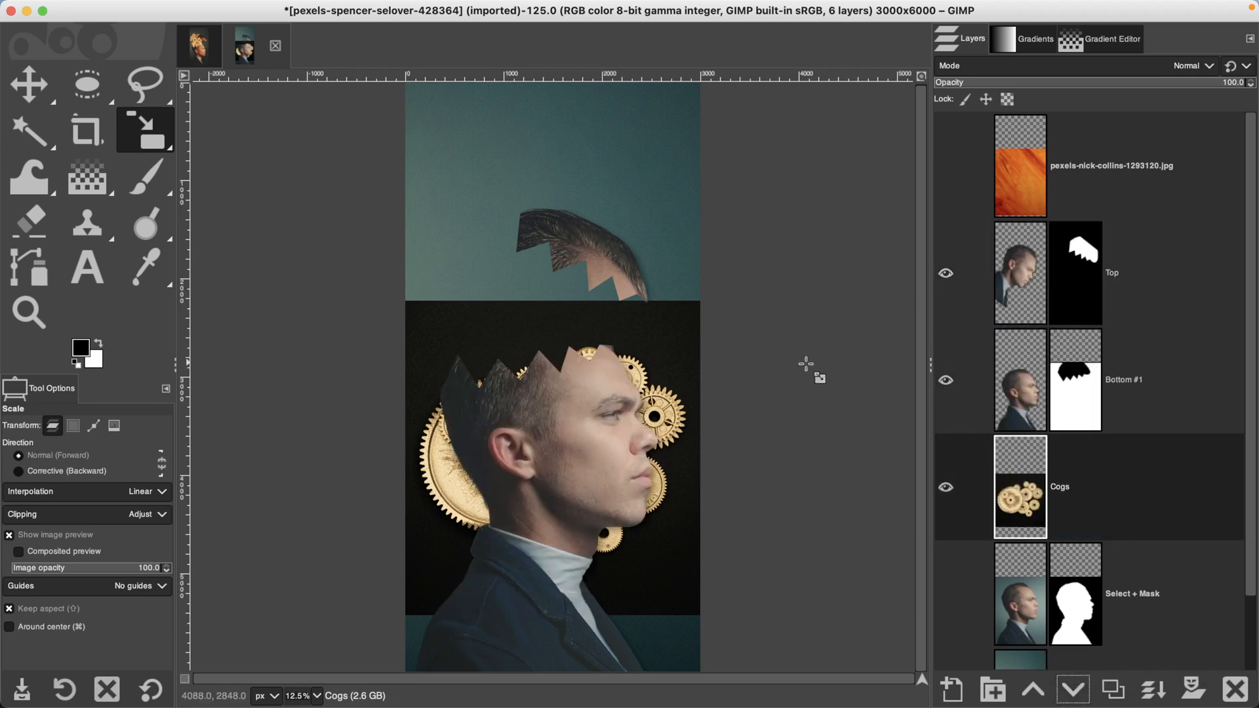
{"action": "key", "text": "shift+r"}
{"action": "left_click", "coordinate": [799, 362]}
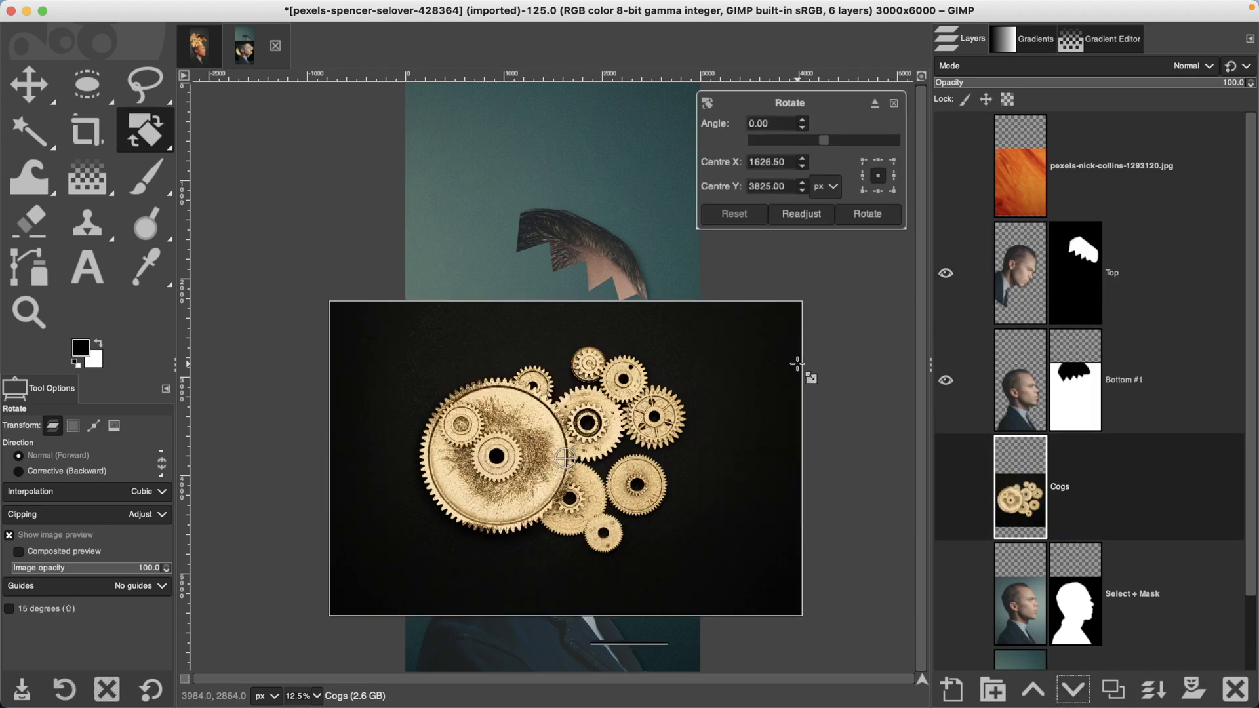
{"action": "left_click_drag", "start_coordinate": [765, 357], "coordinate": [396, 370]}
{"action": "left_click", "coordinate": [1116, 80]}
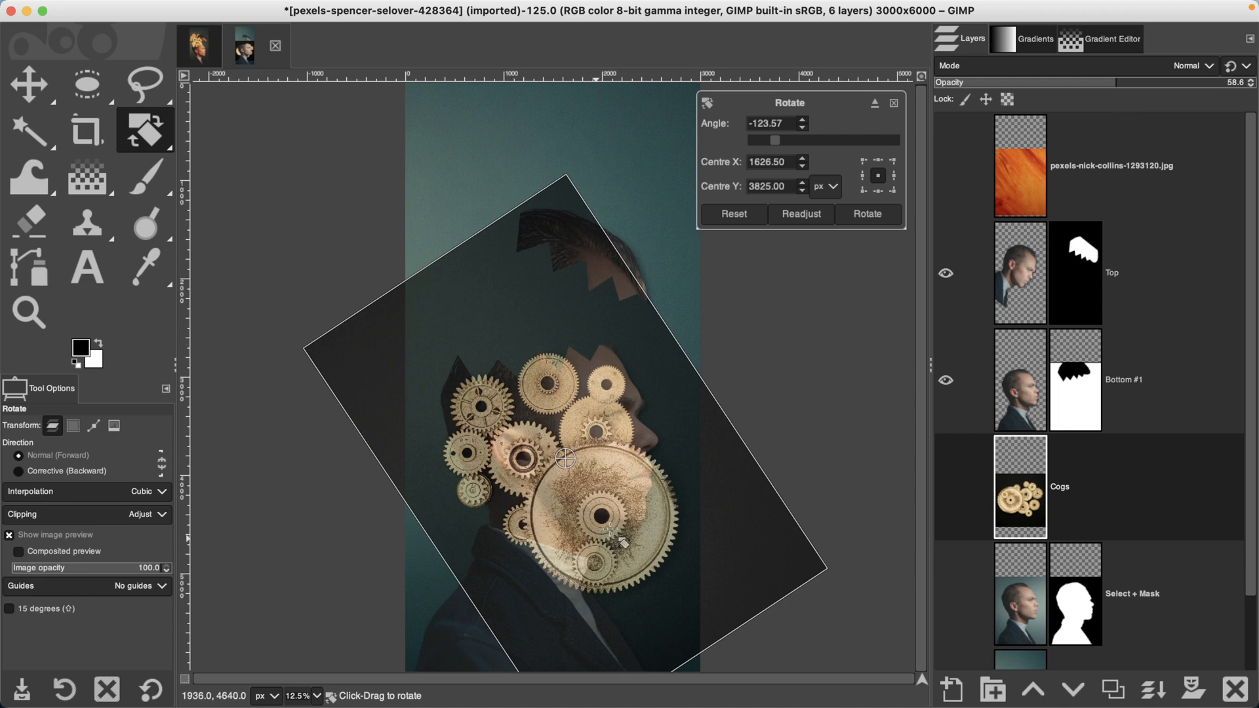
{"action": "left_click", "coordinate": [856, 225]}
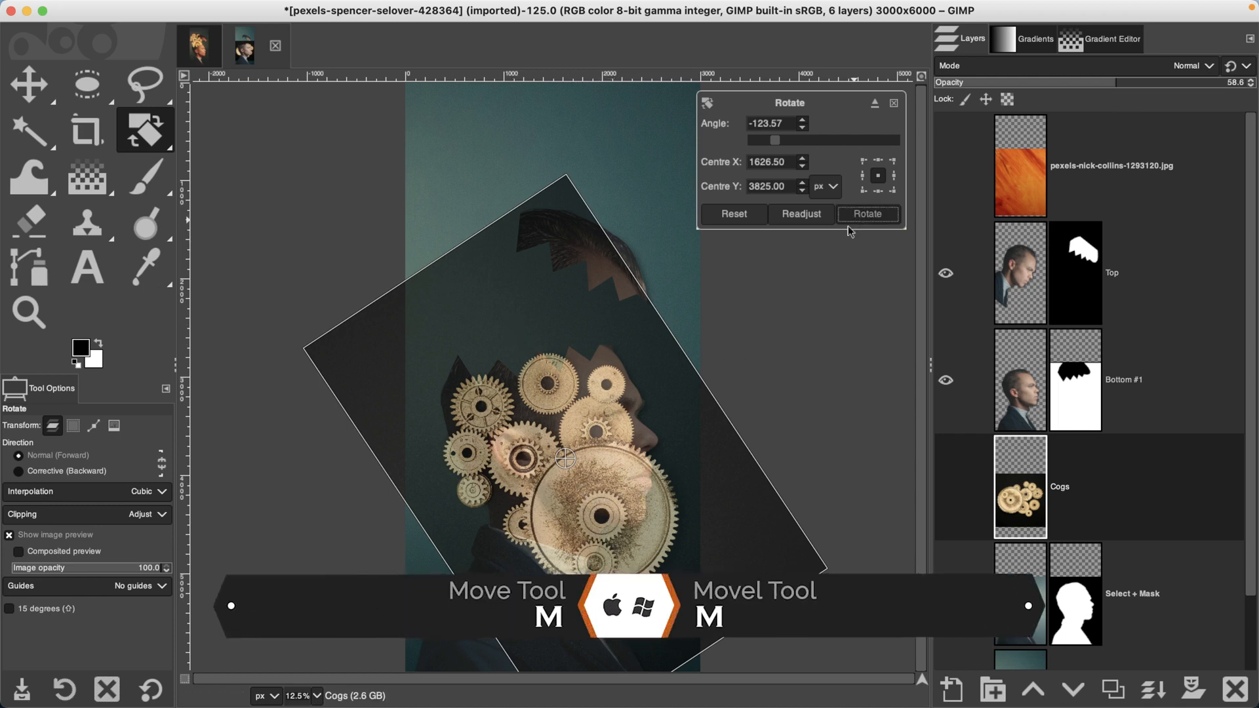
Move the Cogs layer up so the largest gear rises out of the jagged opening in the man's head
{"action": "key", "text": "m"}
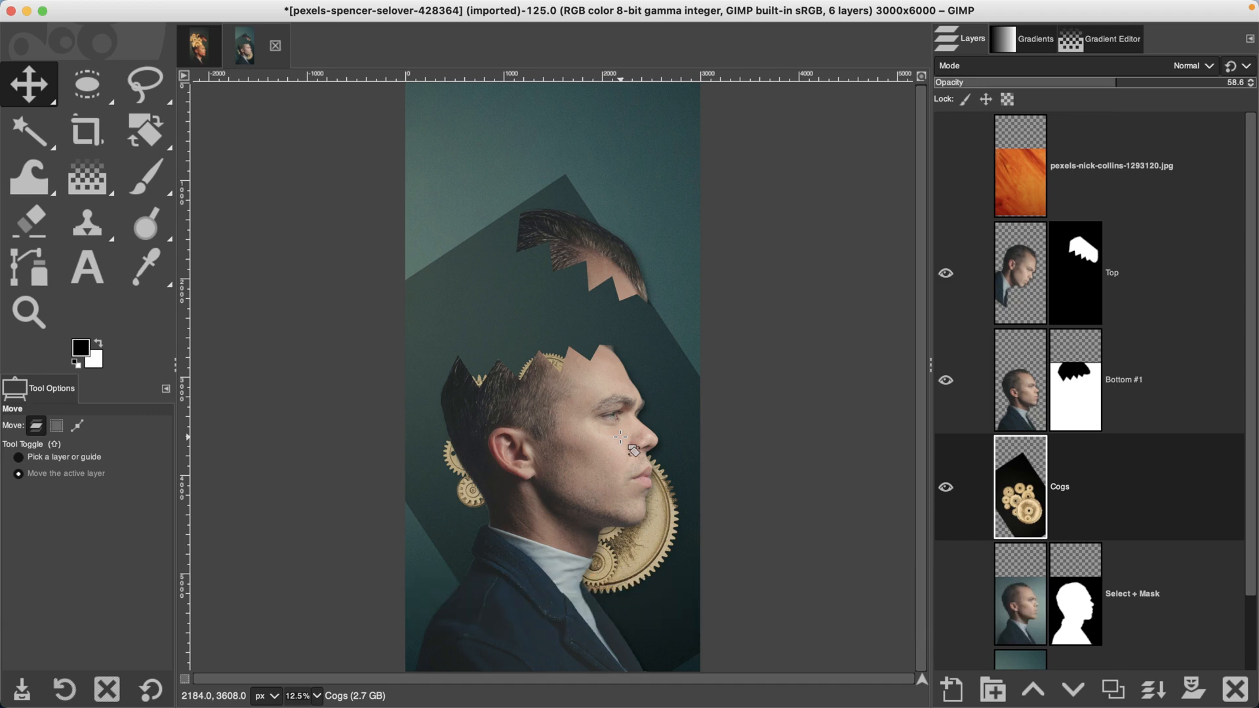
{"action": "left_click_drag", "start_coordinate": [663, 451], "coordinate": [626, 333]}
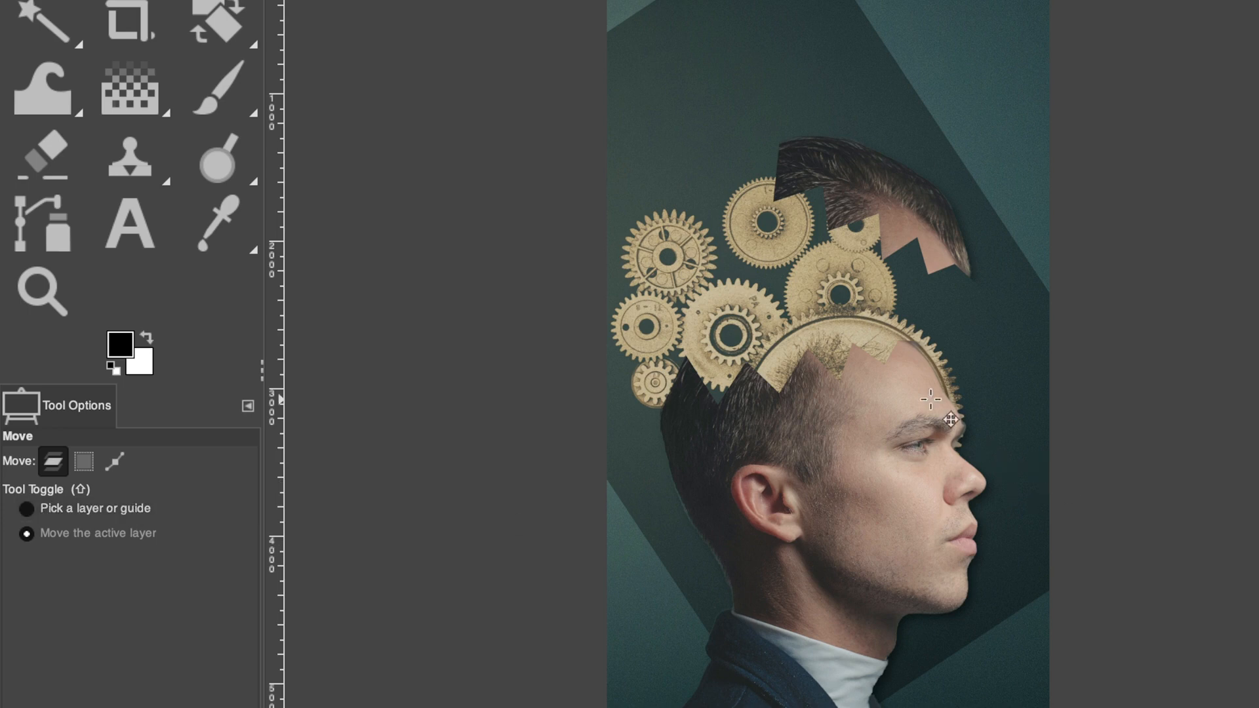
{"action": "left_click_drag", "start_coordinate": [846, 311], "coordinate": [795, 265]}
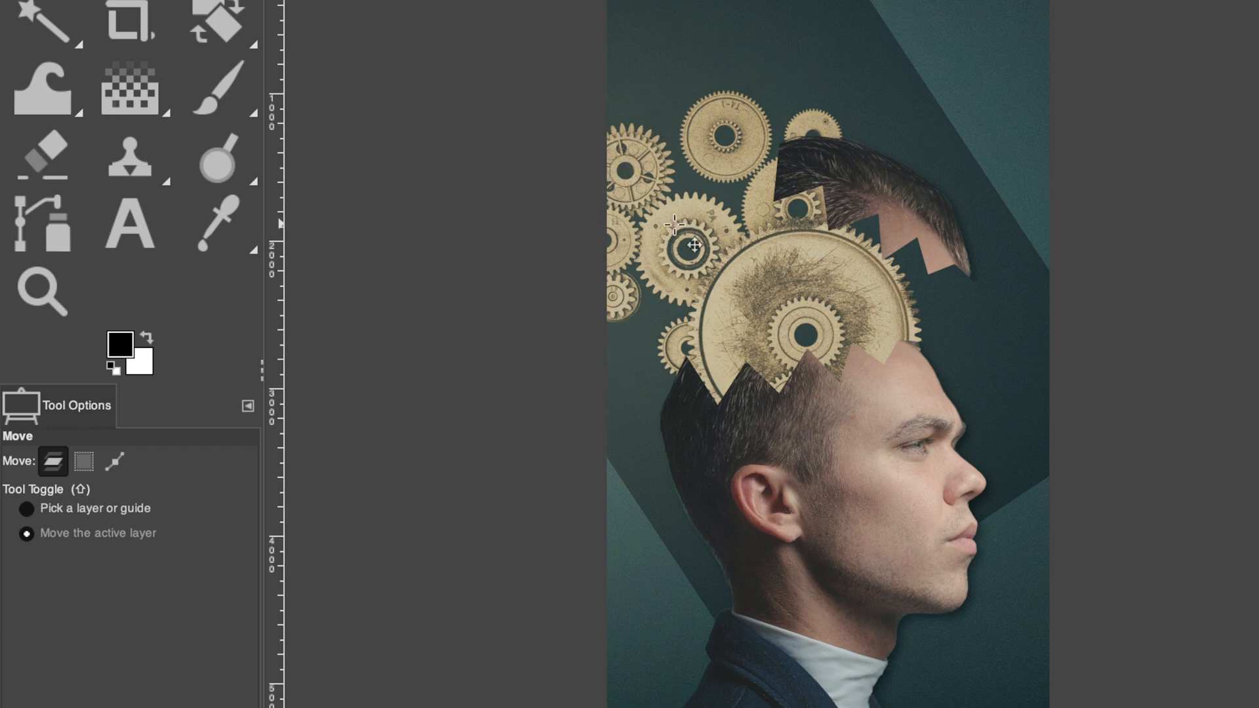
{"action": "key", "text": "shift"}
{"action": "key", "text": "shift+s"}
{"action": "left_click", "coordinate": [825, 253]}
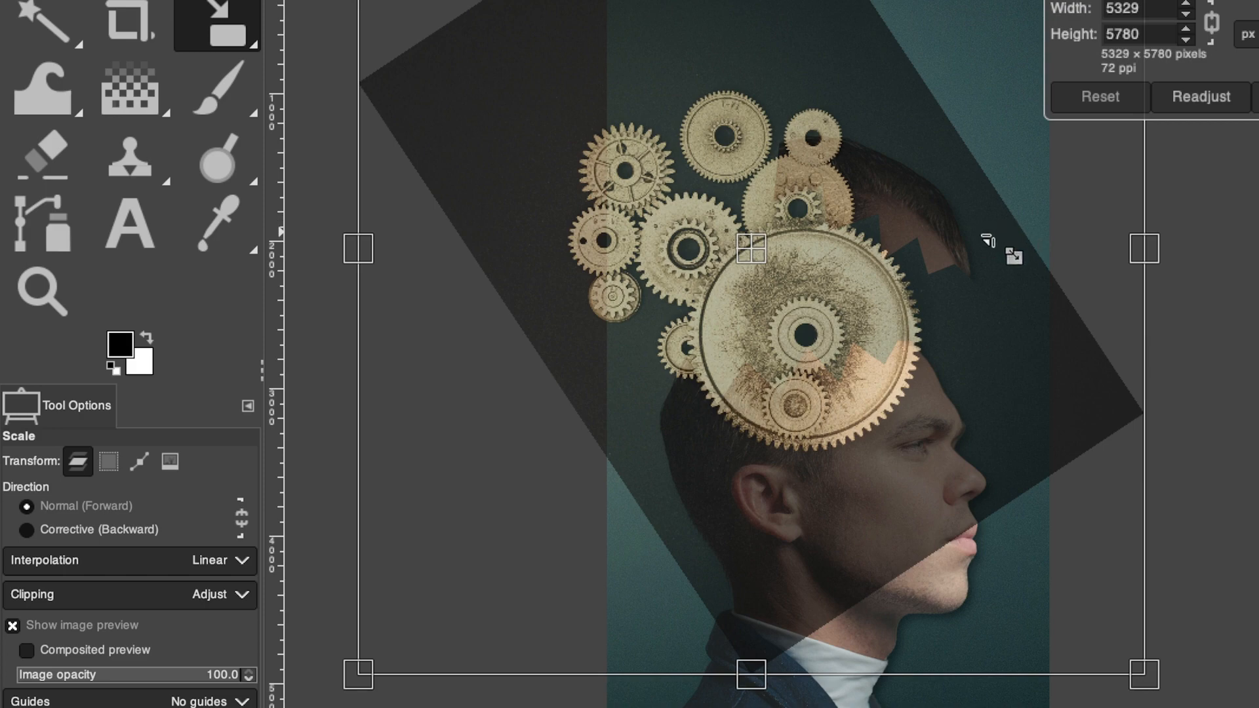
{"action": "key", "text": "Escape"}
Rotate the Cogs layer slightly clockwise so the small gears tilt toward the detached top of the head
{"action": "key", "text": "shift+r"}
{"action": "left_click", "coordinate": [990, 236]}
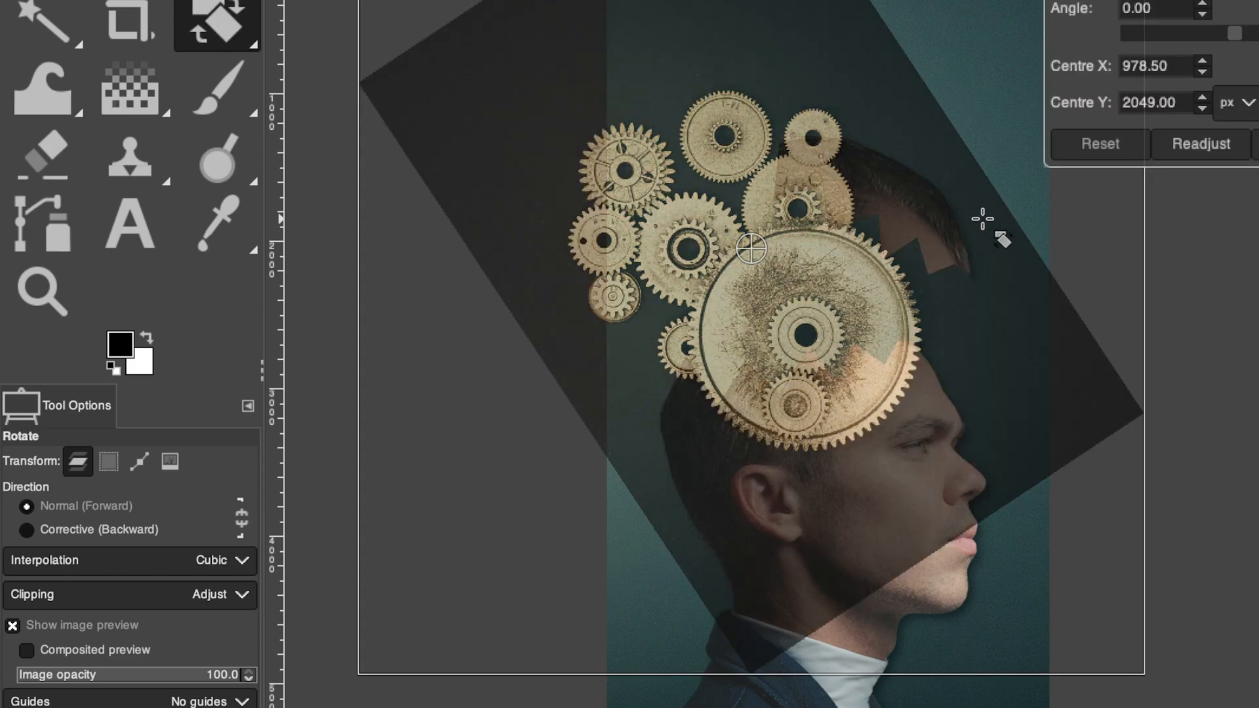
{"action": "left_click_drag", "start_coordinate": [984, 220], "coordinate": [991, 277]}
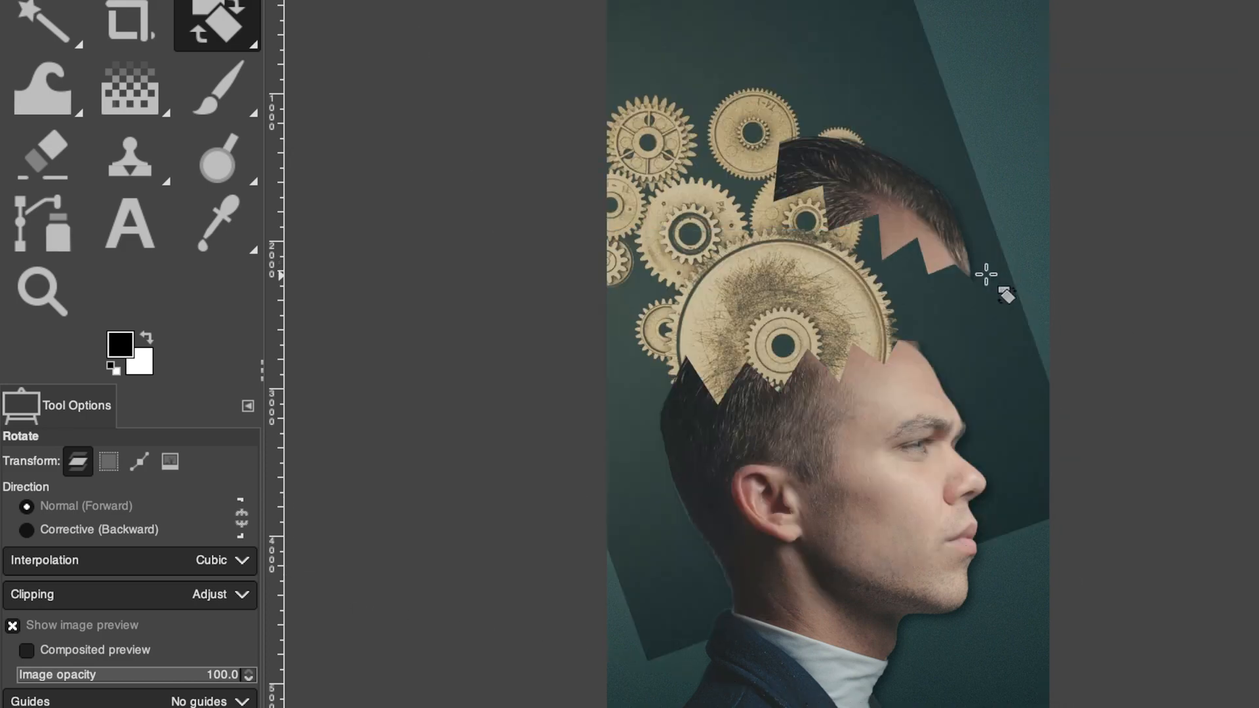
Scale the Cogs layer down slightly and shift it up so the largest gear fills the opening in the head
{"action": "key", "text": "shift+s"}
{"action": "left_click_drag", "start_coordinate": [528, 42], "coordinate": [573, 107]}
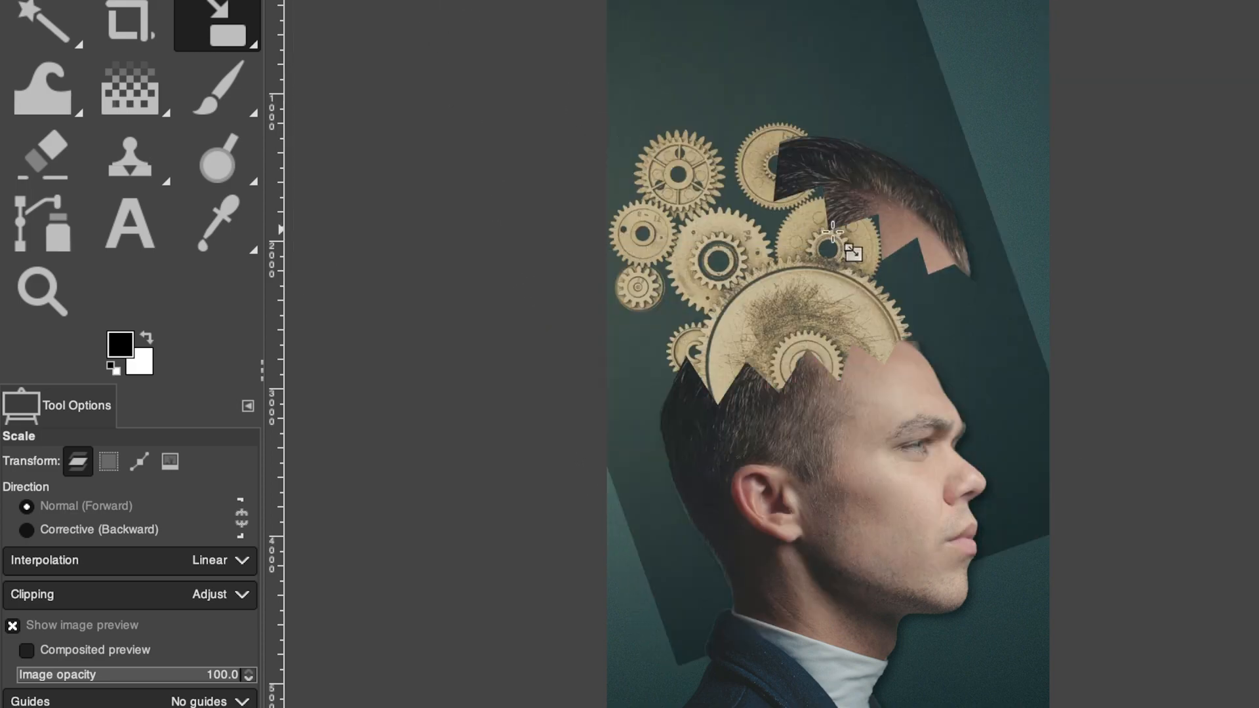
{"action": "key", "text": "m"}
{"action": "left_click_drag", "start_coordinate": [812, 333], "coordinate": [807, 306]}
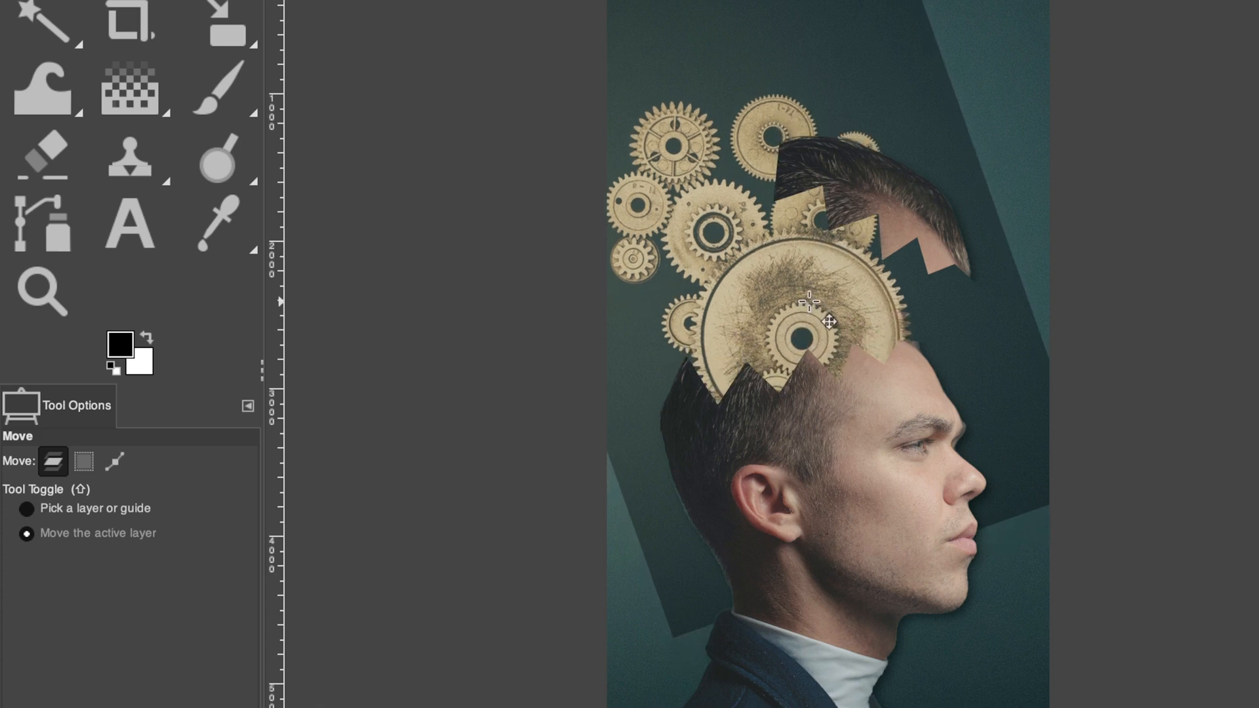
Rotate the Cogs layer a few degrees further clockwise and nudge it sideways to stay centred in the open head
{"action": "key", "text": "shift+r"}
{"action": "left_click_drag", "start_coordinate": [1070, 214], "coordinate": [1072, 229]}
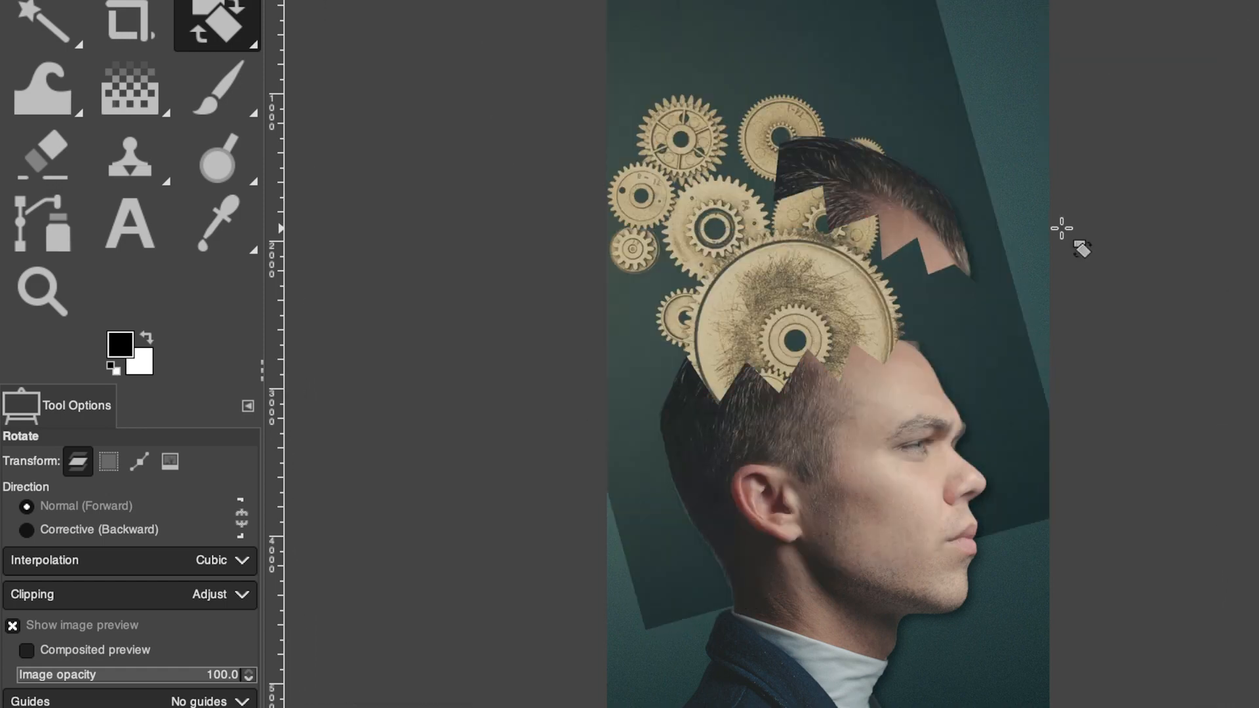
{"action": "key", "text": "m"}
{"action": "left_click_drag", "start_coordinate": [775, 249], "coordinate": [786, 247]}
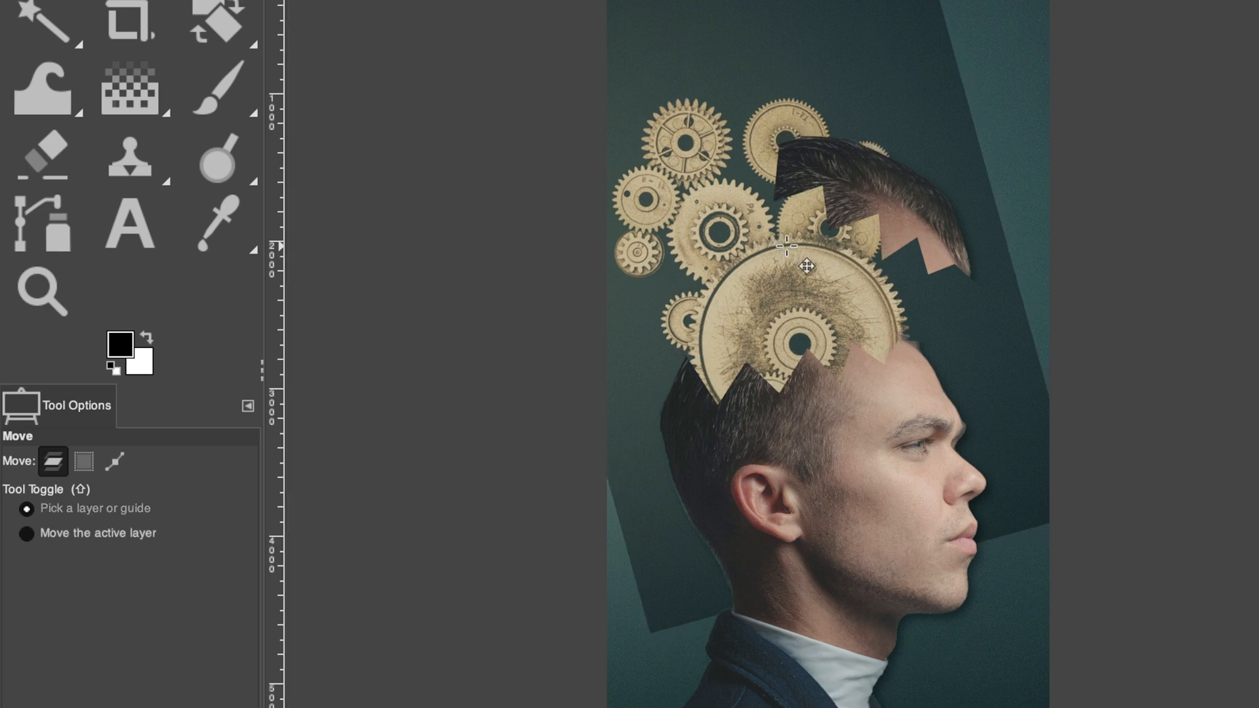
Scale the Cogs layer to 6594 × 6876 px, repositioning it within the split head, and restore its opacity to 100
{"action": "key", "text": "shift+s"}
{"action": "left_click_drag", "start_coordinate": [575, 35], "coordinate": [585, 46]}
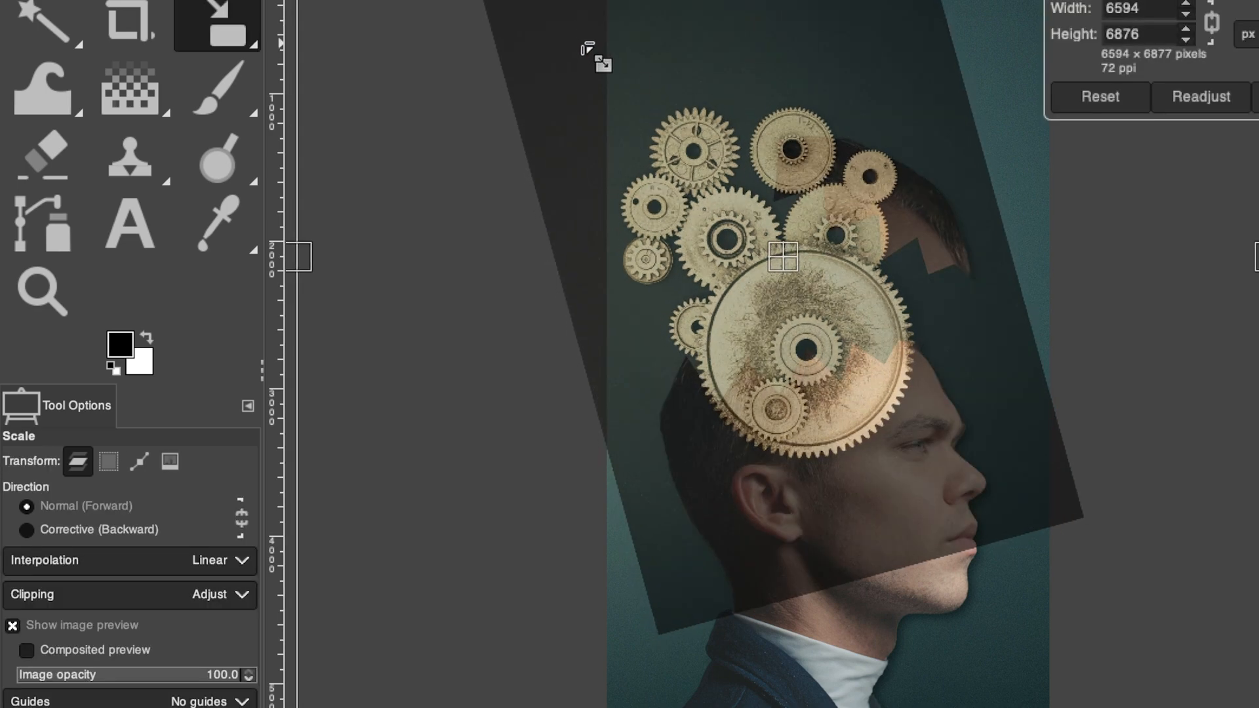
{"action": "left_click_drag", "start_coordinate": [799, 272], "coordinate": [774, 242]}
{"action": "key", "text": "Return"}
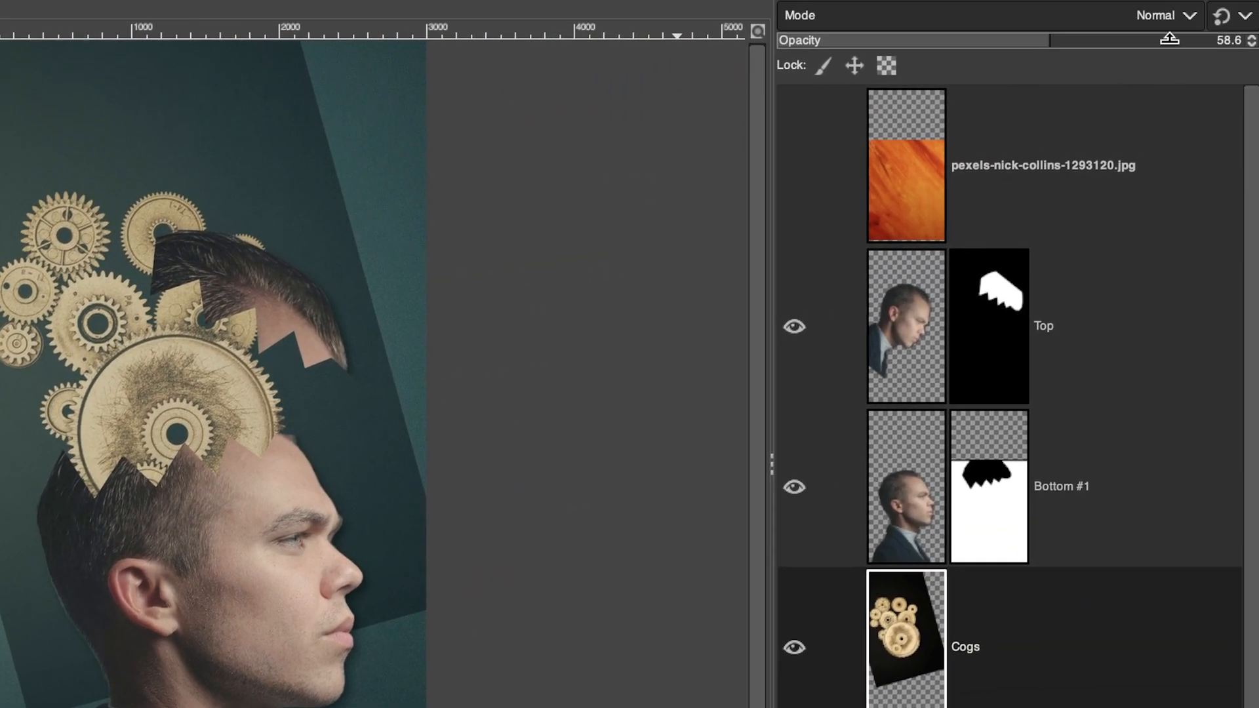
{"action": "left_click_drag", "start_coordinate": [1200, 35], "coordinate": [1258, 36]}
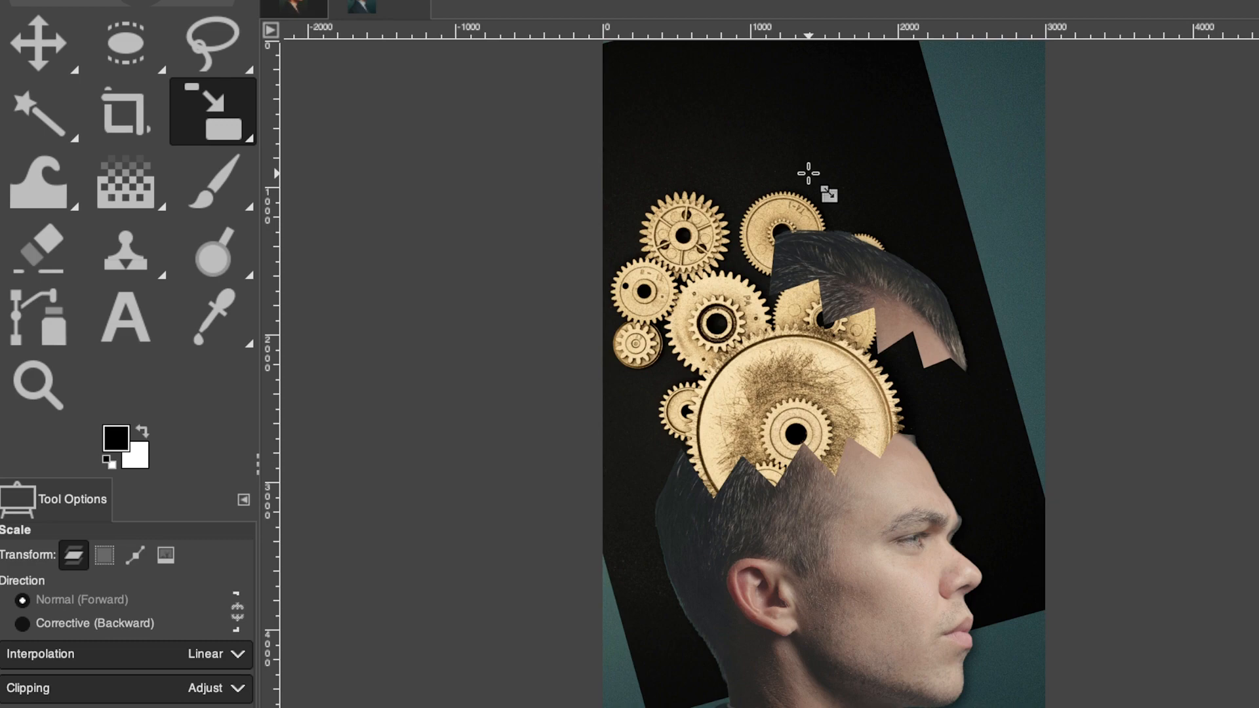
{"action": "left_click", "coordinate": [773, 150]}
{"action": "key", "text": "Escape"}
Fuzzy Select the black background around the gears on the Cogs layer with Draw mask on, tuning the threshold until the gear outlines are clean
{"action": "key", "text": "z"}
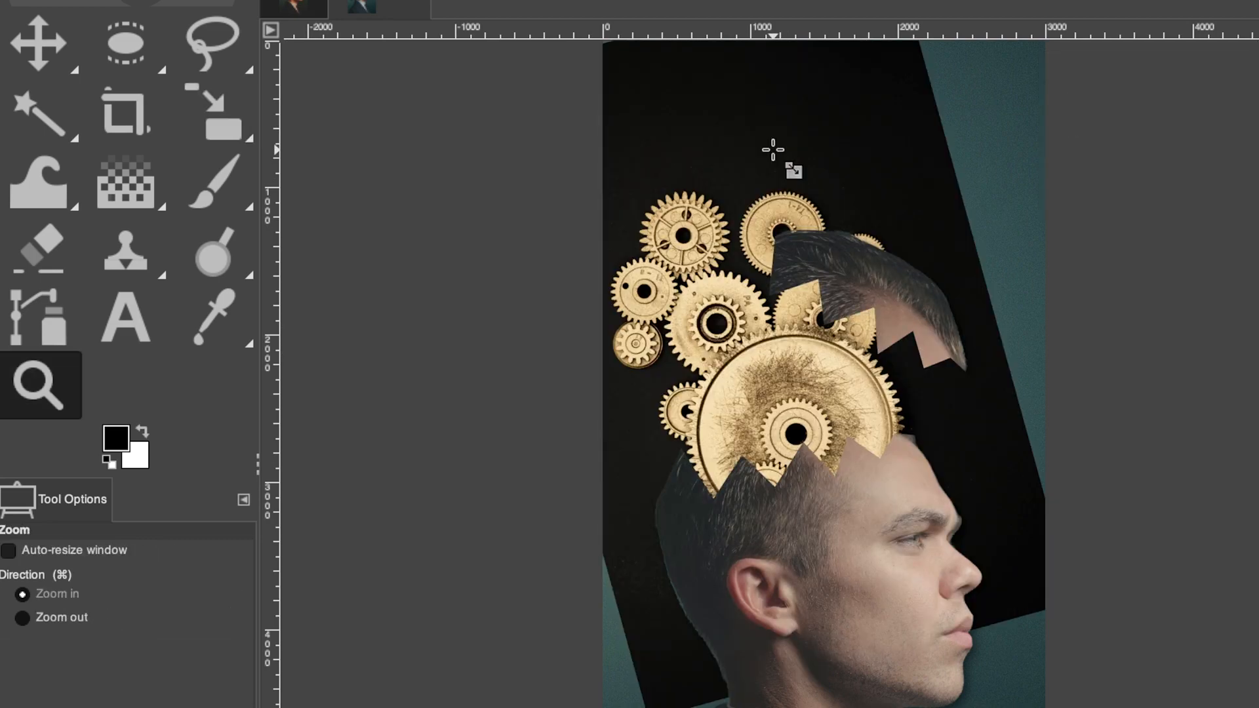
{"action": "left_click", "coordinate": [774, 149]}
{"action": "left_click", "coordinate": [773, 149]}
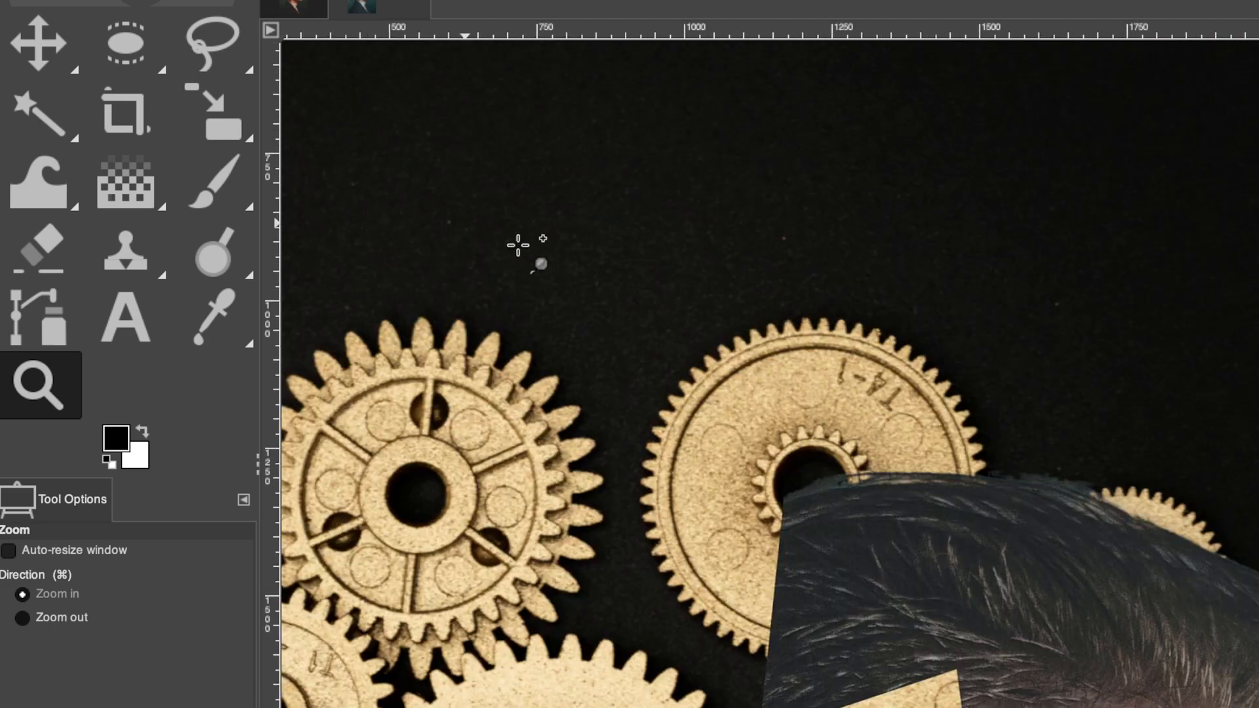
{"action": "left_click", "coordinate": [678, 231], "text": "super"}
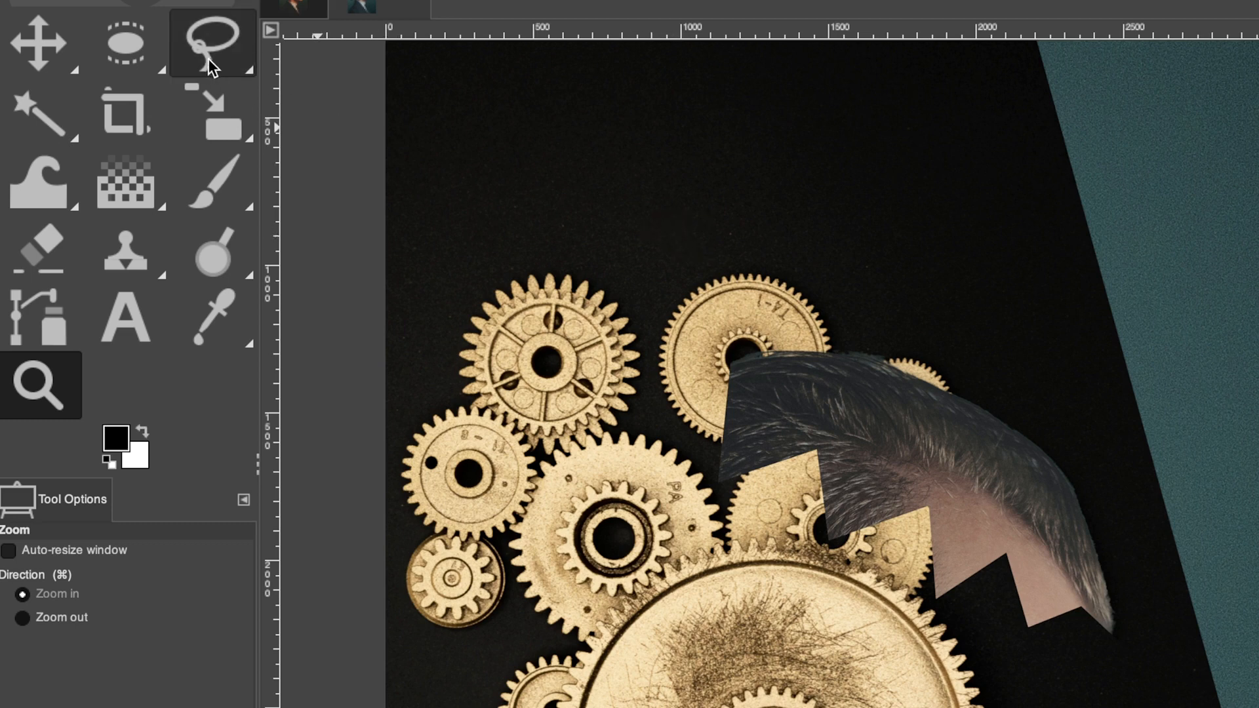
{"action": "left_click", "coordinate": [42, 113]}
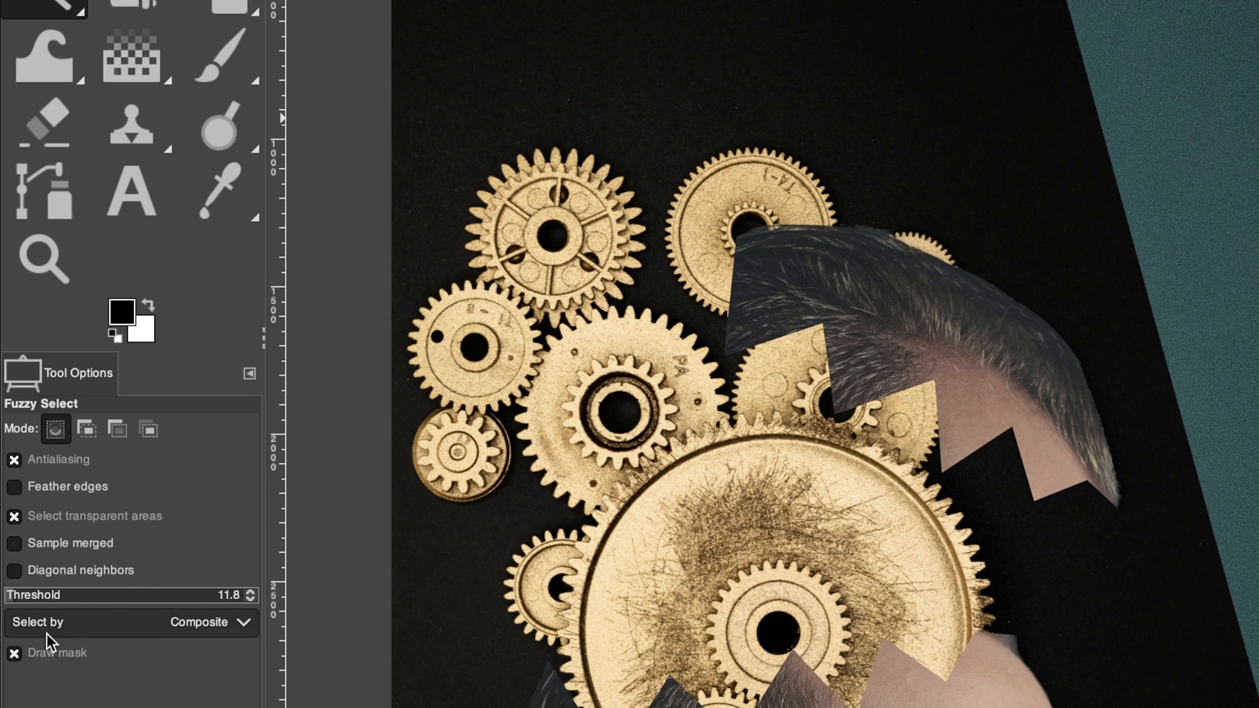
{"action": "left_click", "coordinate": [13, 654]}
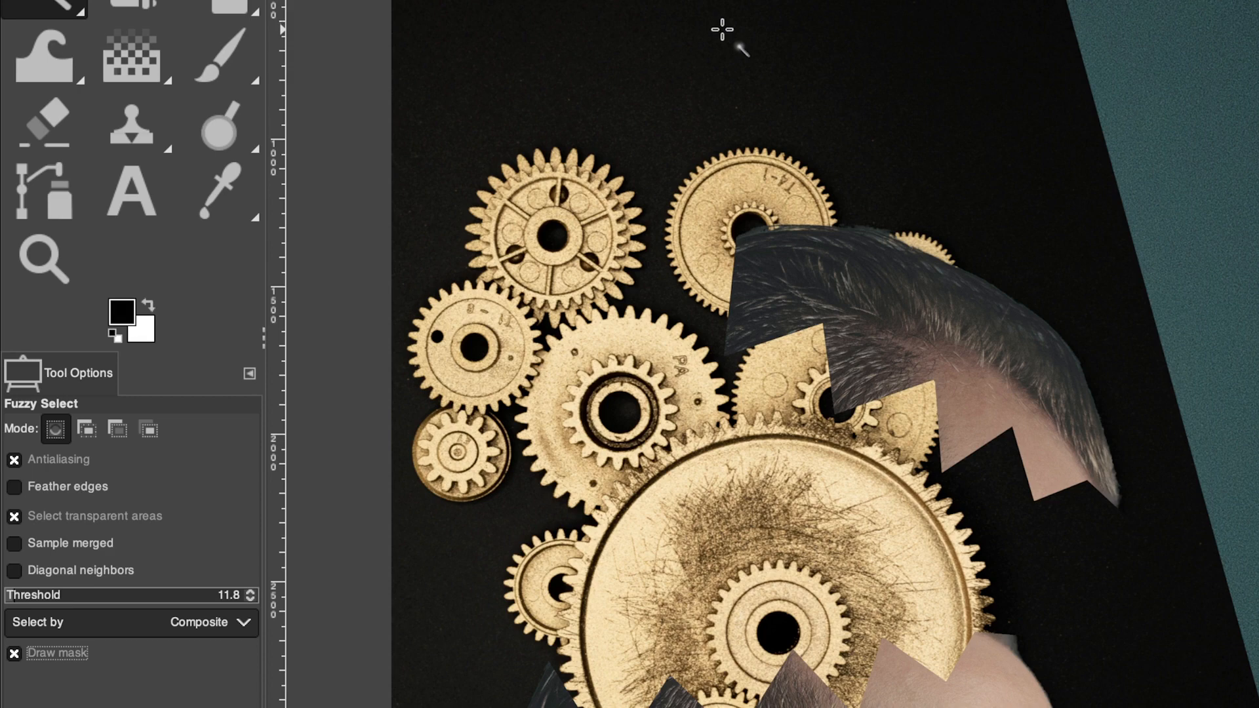
{"action": "left_click", "coordinate": [724, 12]}
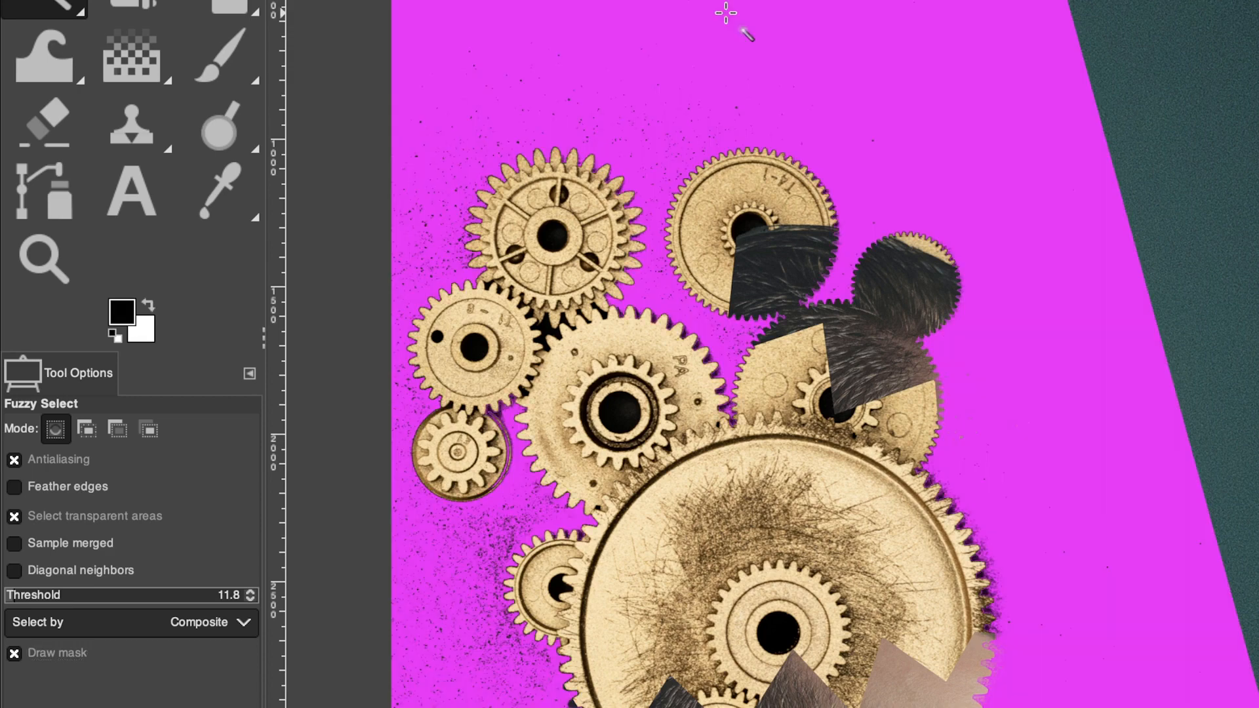
{"action": "left_click_drag", "start_coordinate": [716, 10], "coordinate": [726, 14]}
{"action": "mouse_move", "coordinate": [726, 14]}
{"action": "left_mouse_down"}
{"action": "mouse_move", "coordinate": [715, 11]}
{"action": "mouse_move", "coordinate": [726, 15]}
{"action": "left_mouse_up"}
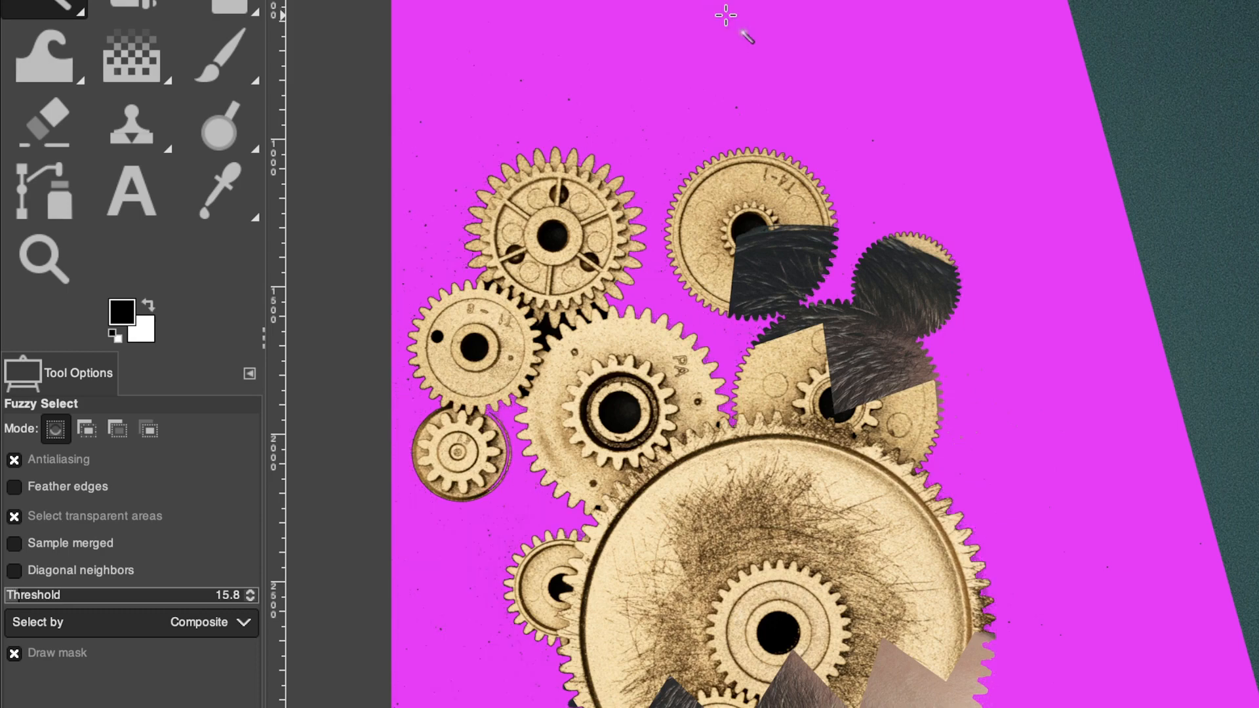
{"action": "left_click_drag", "start_coordinate": [726, 15], "coordinate": [726, 17]}
{"action": "left_click_drag", "start_coordinate": [716, 16], "coordinate": [726, 25]}
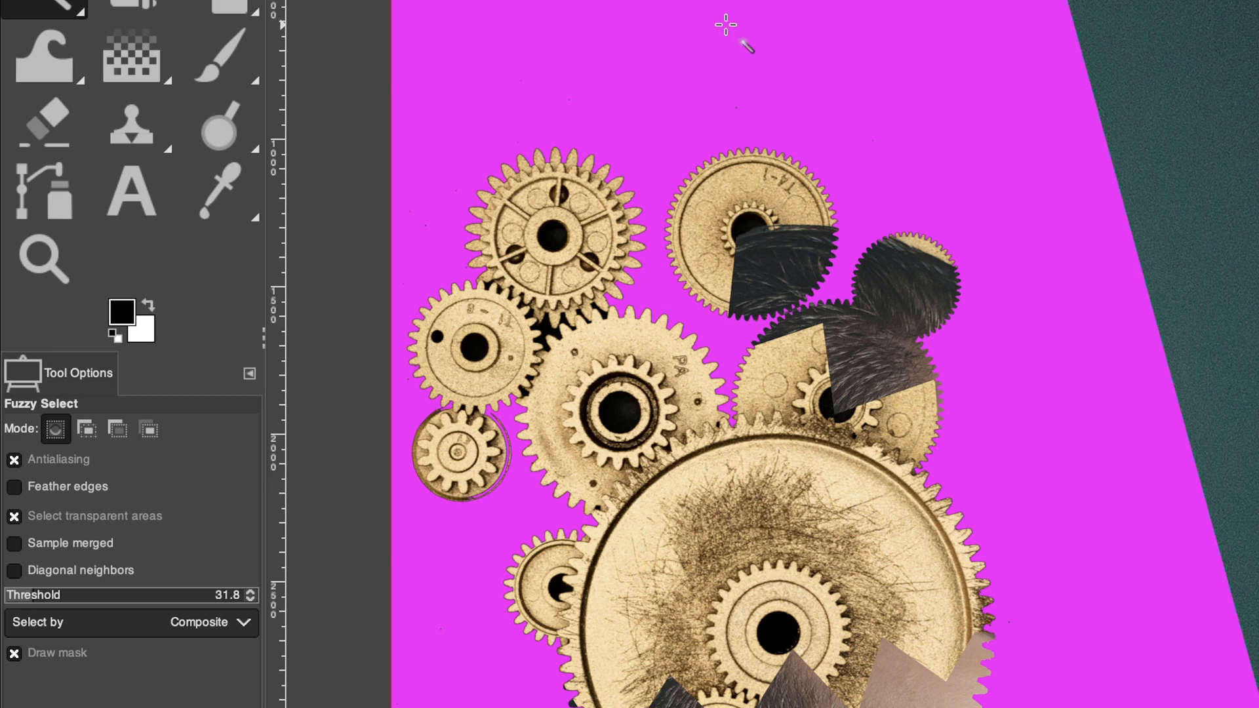
{"action": "left_click_drag", "start_coordinate": [726, 25], "coordinate": [726, 28]}
{"action": "left_click_drag", "start_coordinate": [726, 27], "coordinate": [726, 12]}
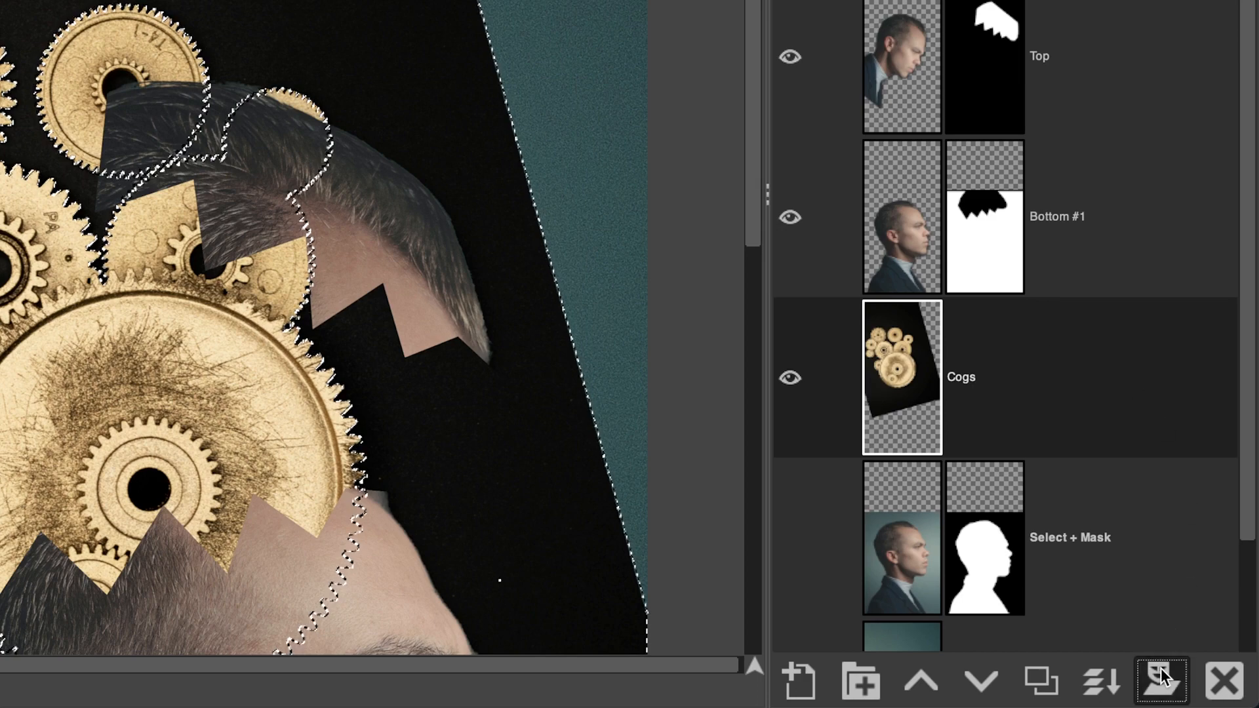
Add a layer mask to Cogs initialized from the selection and invert the mask so only the gears remain
{"action": "left_click", "coordinate": [1161, 675]}
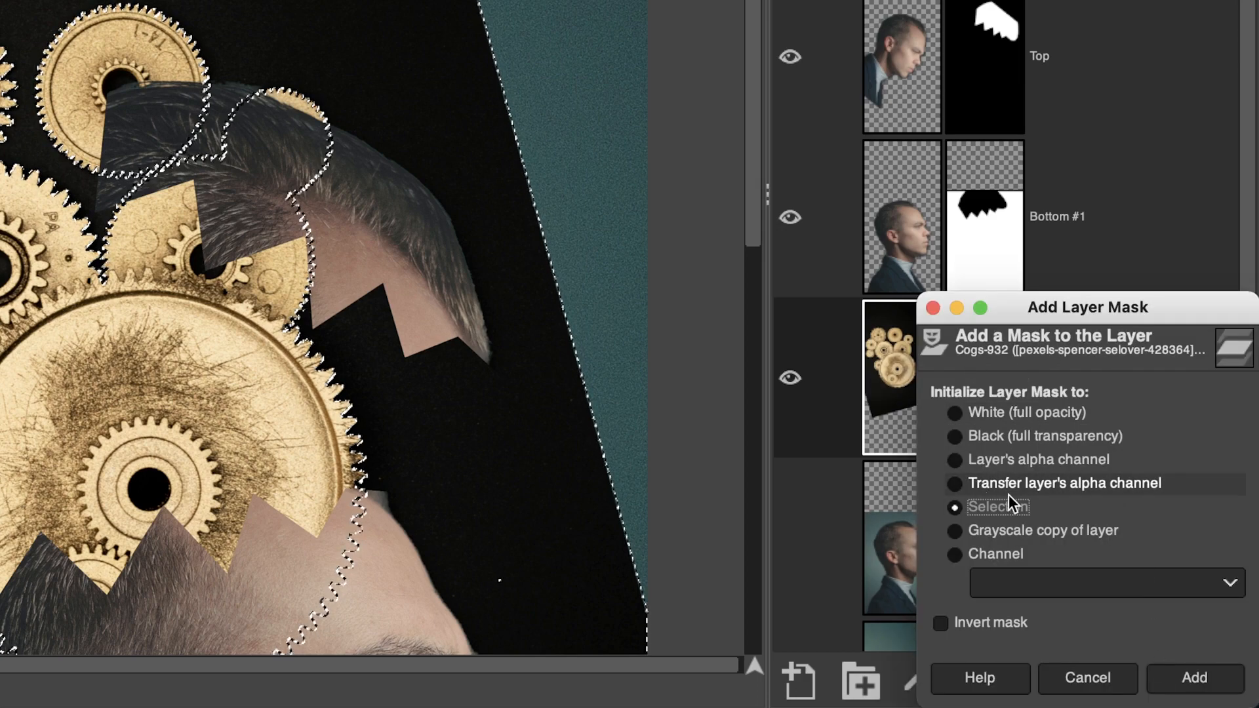
{"action": "left_click", "coordinate": [1190, 678]}
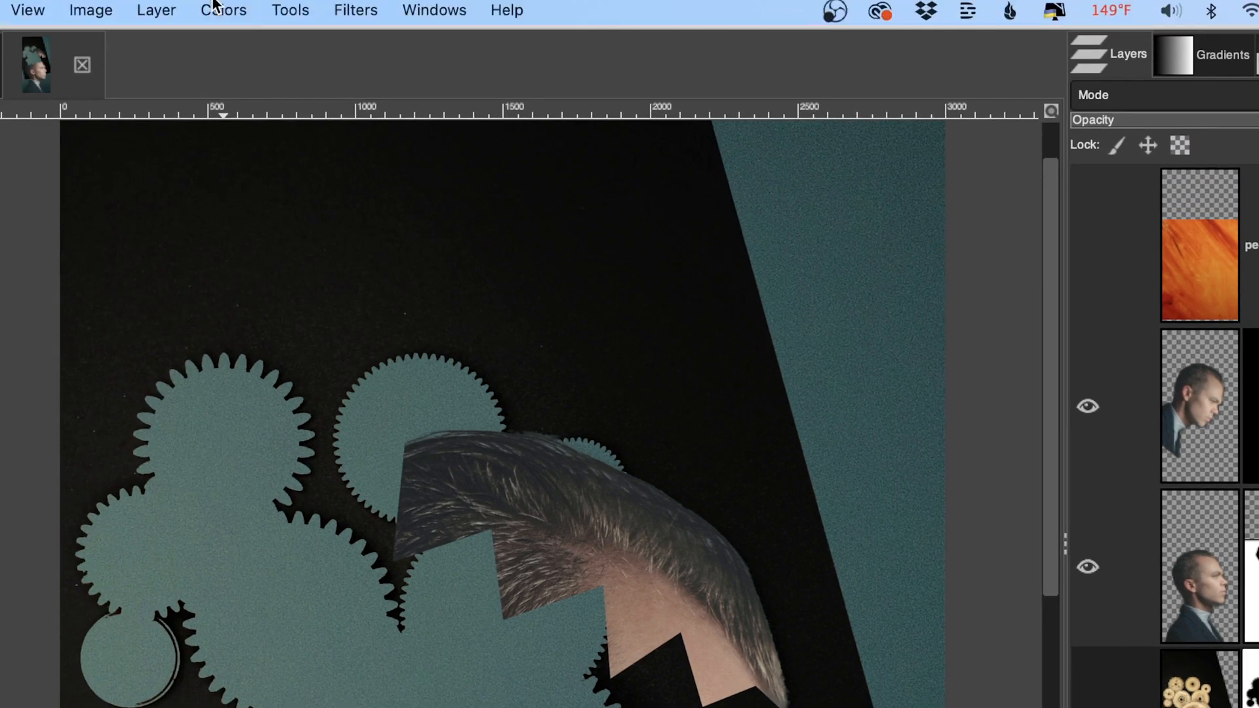
{"action": "left_click", "coordinate": [223, 9]}
{"action": "left_click", "coordinate": [250, 318]}
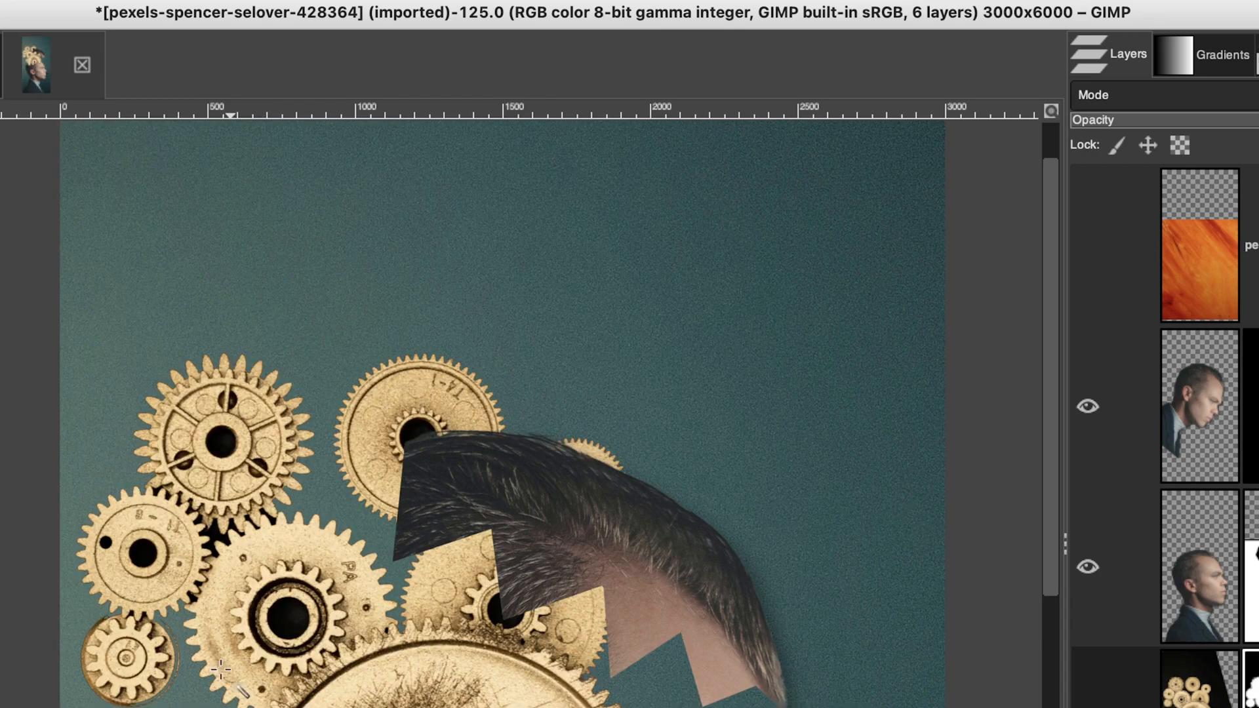
Try to Fuzzy Select the black gap left between the gears while the Cogs mask is active
{"action": "key", "text": "z"}
{"action": "left_click", "coordinate": [153, 689]}
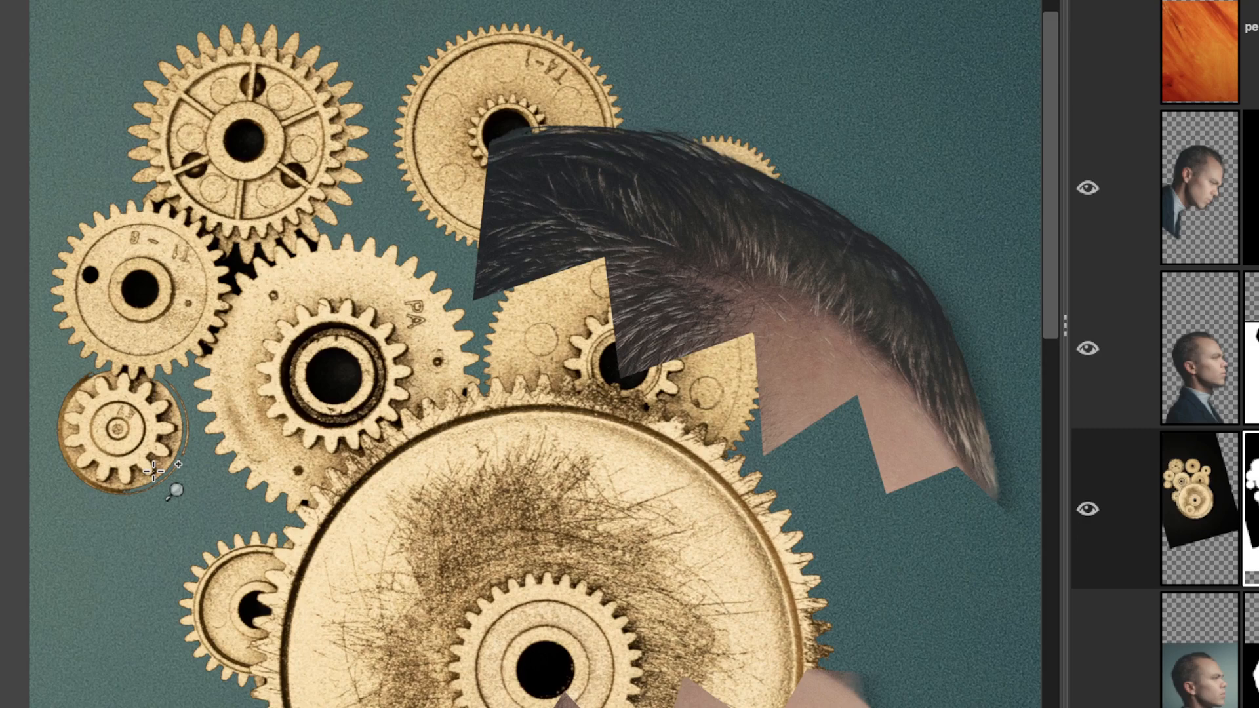
{"action": "left_click", "coordinate": [153, 469]}
{"action": "scroll", "coordinate": [1048, 305], "scroll_direction": "up", "scroll_amount": 5}
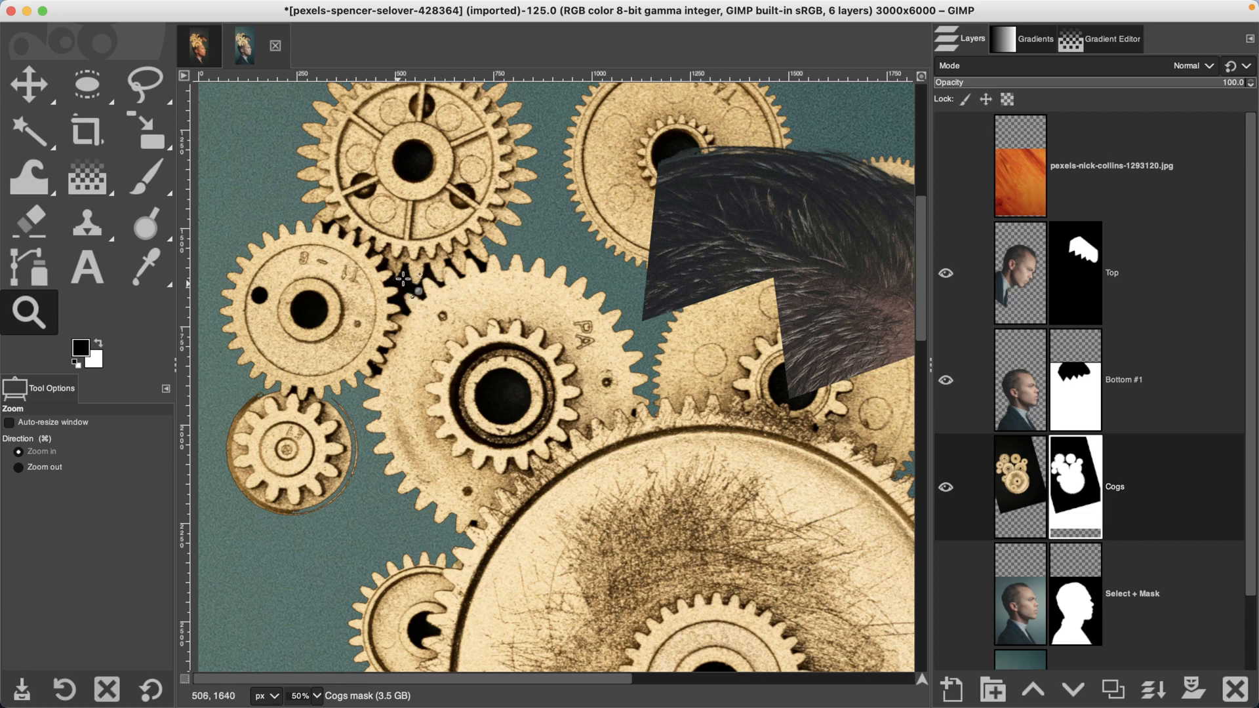
{"action": "key", "text": "u"}
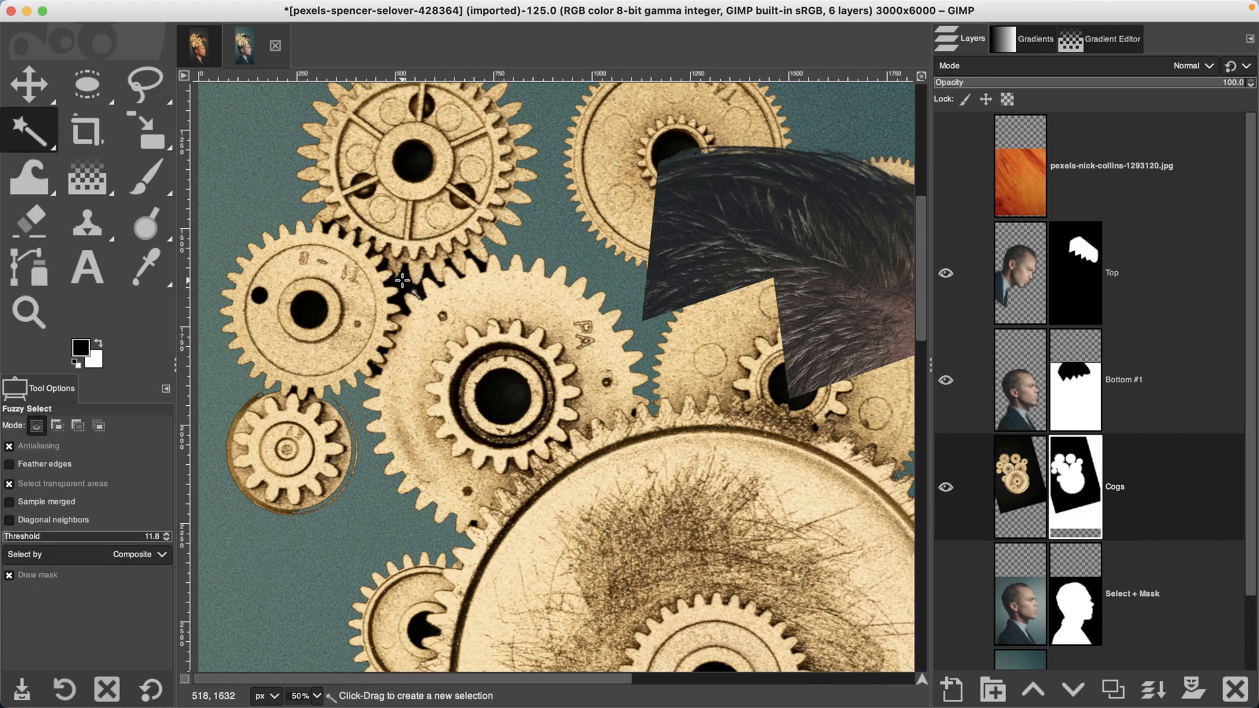
{"action": "left_click", "coordinate": [415, 287]}
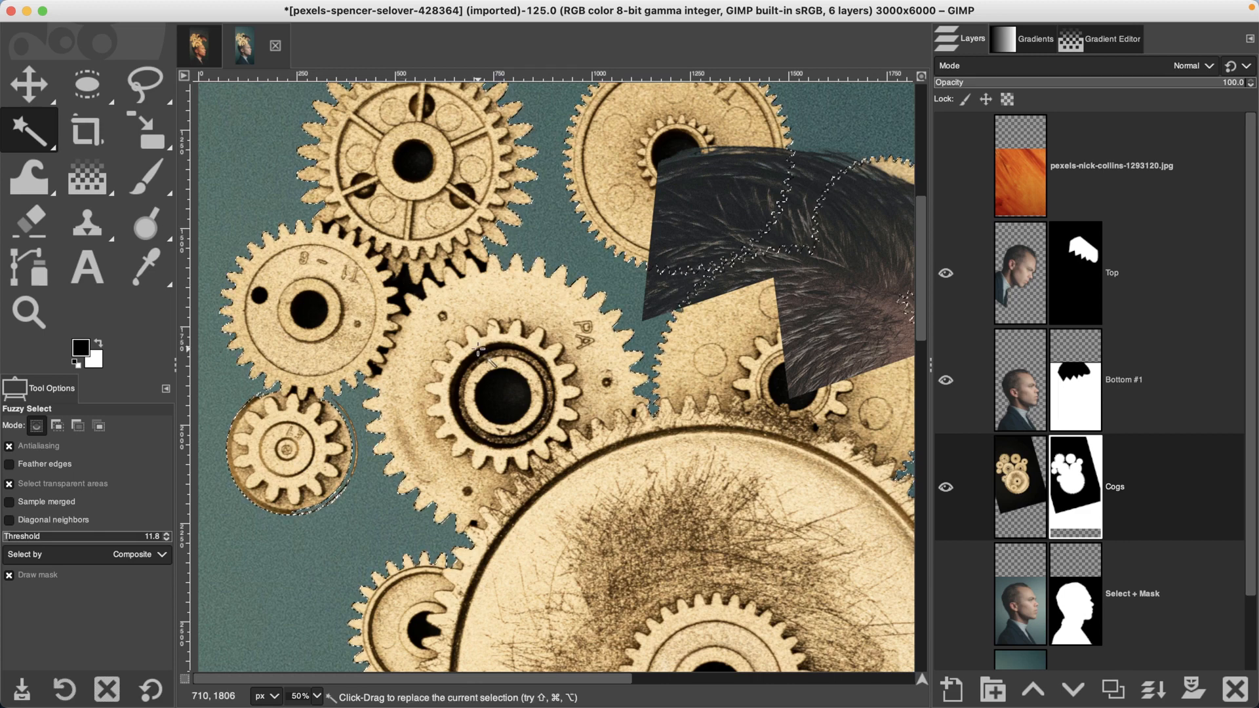
{"action": "key", "text": "super+z"}
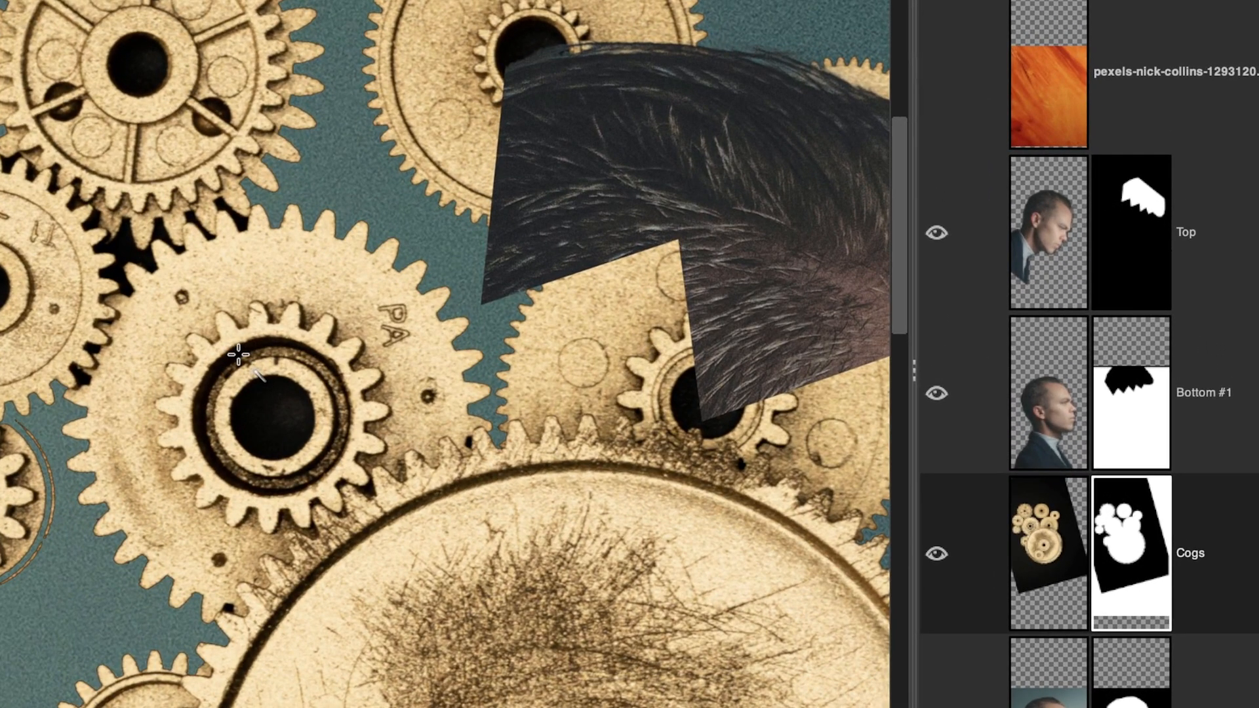
Activate the Cogs layer's image and Fuzzy Select the black gap between the gears, adding the black holes of the two neighbouring gears
{"action": "left_click", "coordinate": [1044, 534]}
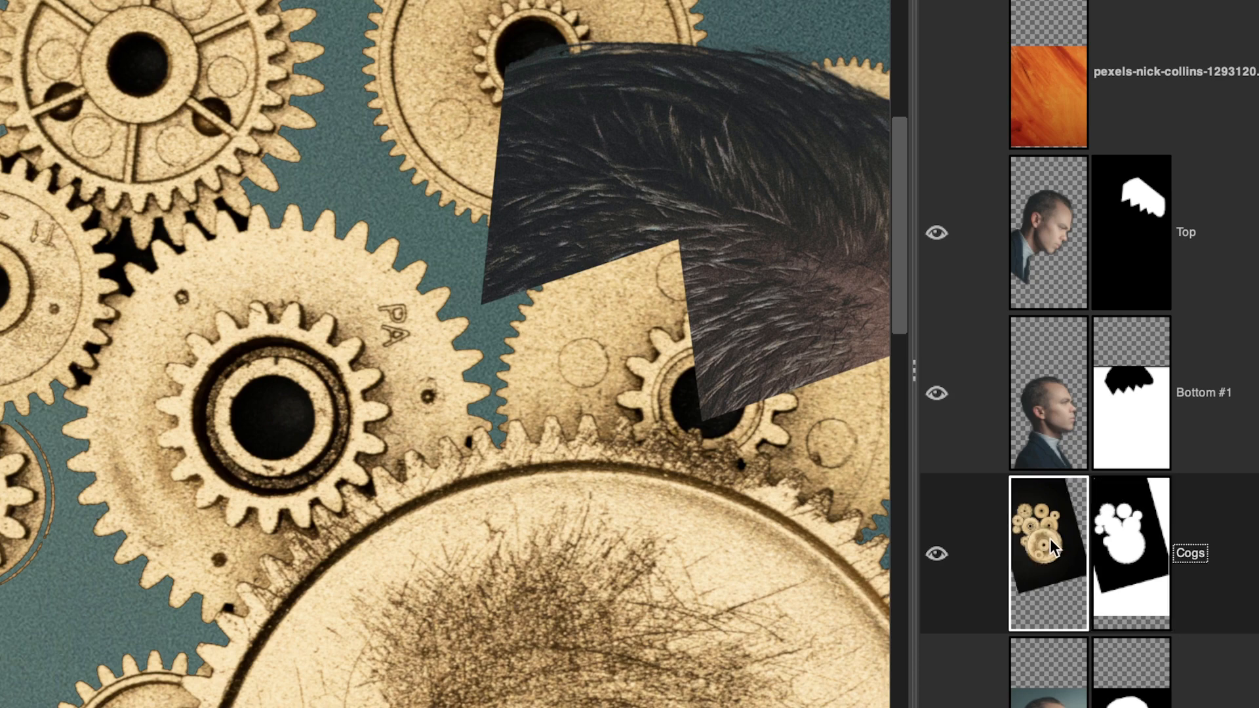
{"action": "left_click", "coordinate": [119, 250]}
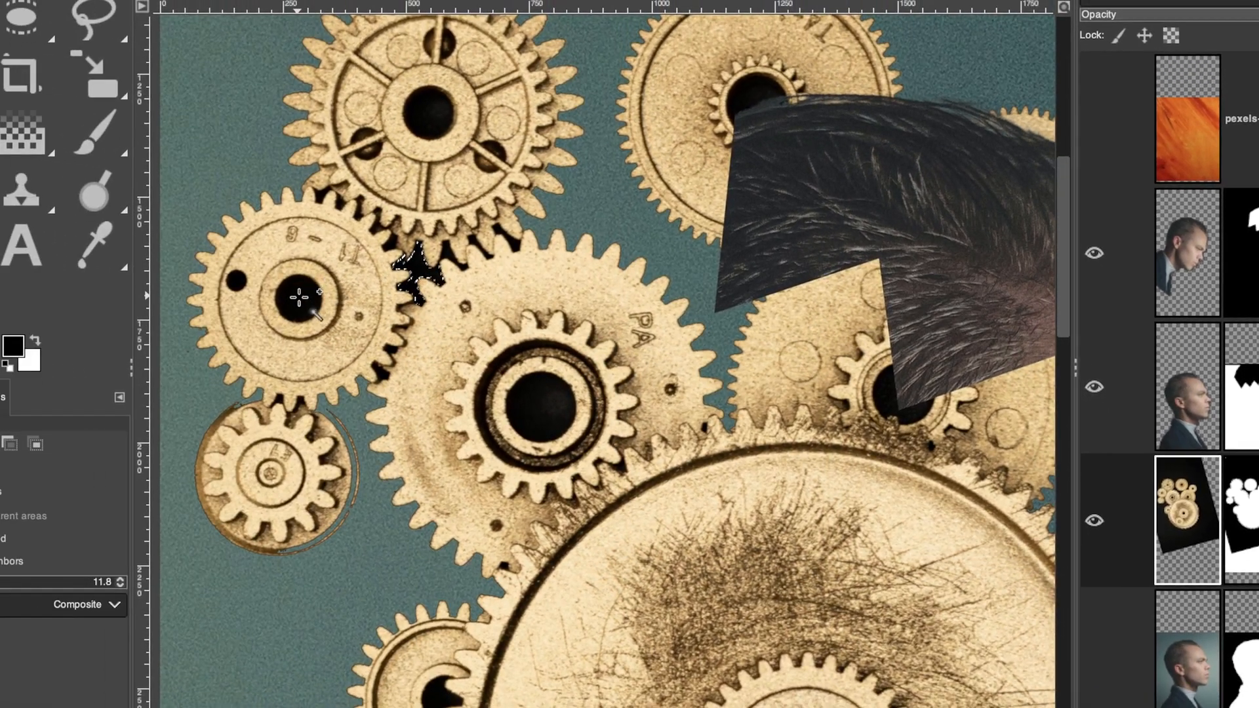
{"action": "left_click", "coordinate": [299, 297], "text": "shift"}
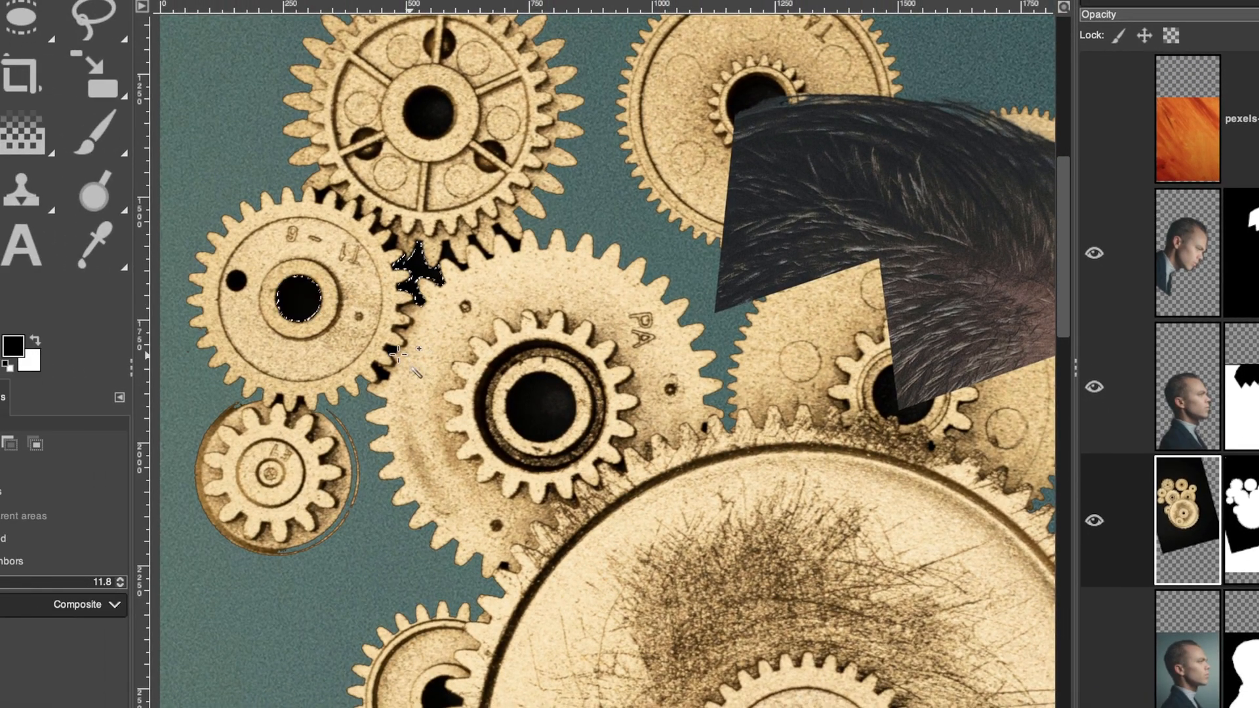
{"action": "left_click", "coordinate": [237, 280], "text": "shift"}
{"action": "left_click", "coordinate": [541, 410], "text": "shift"}
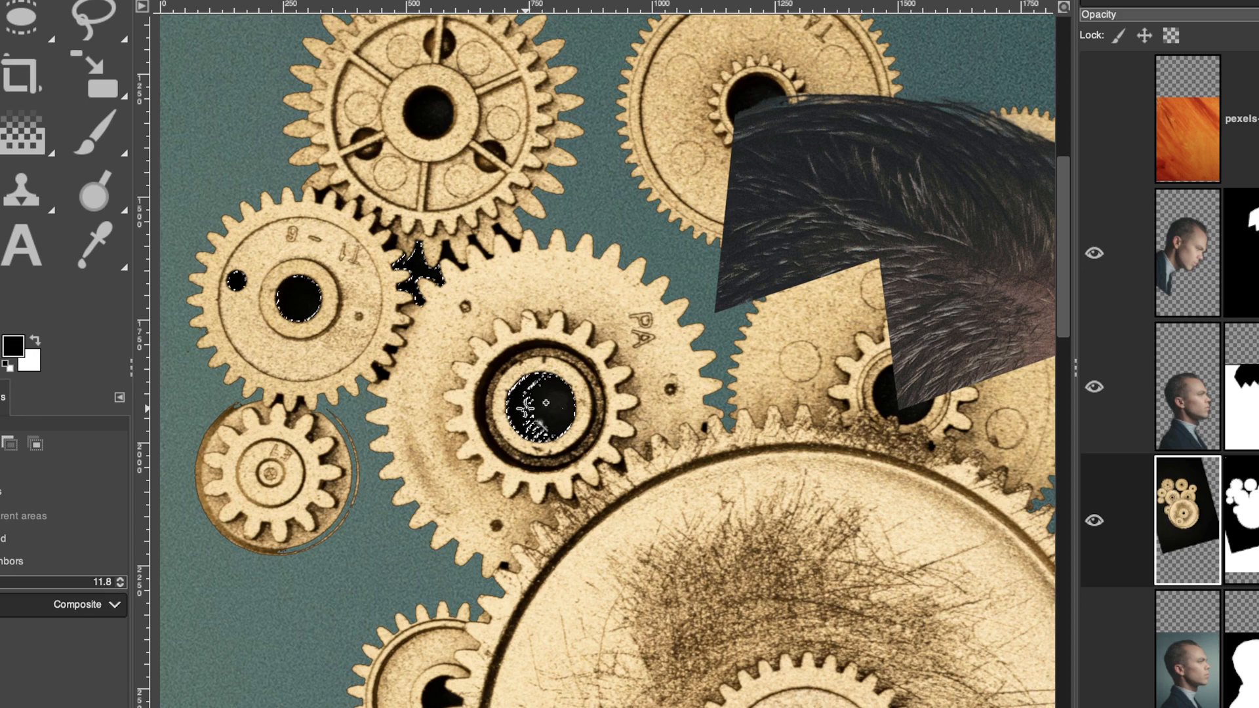
{"action": "left_click", "coordinate": [555, 411], "text": "shift"}
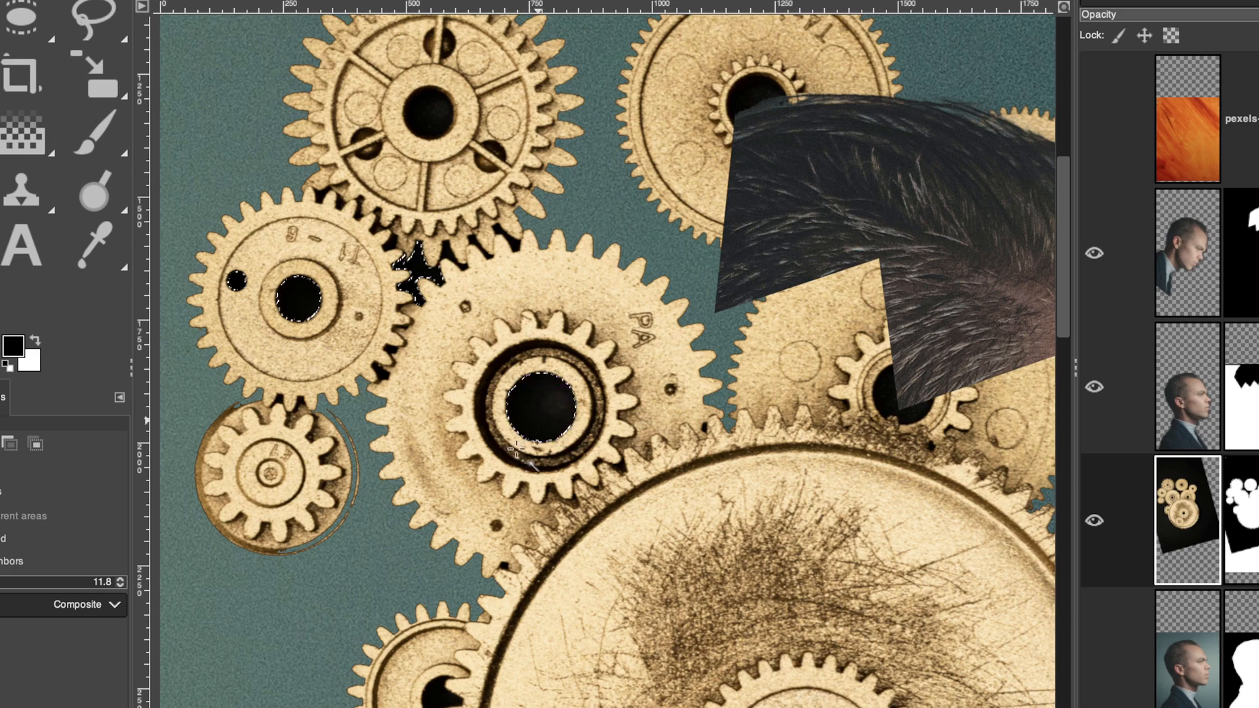
Add the black holes of the remaining gears and the small dark gaps between their teeth to the selection
{"action": "left_click", "coordinate": [438, 700], "text": "shift"}
{"action": "left_click", "coordinate": [752, 99], "text": "shift"}
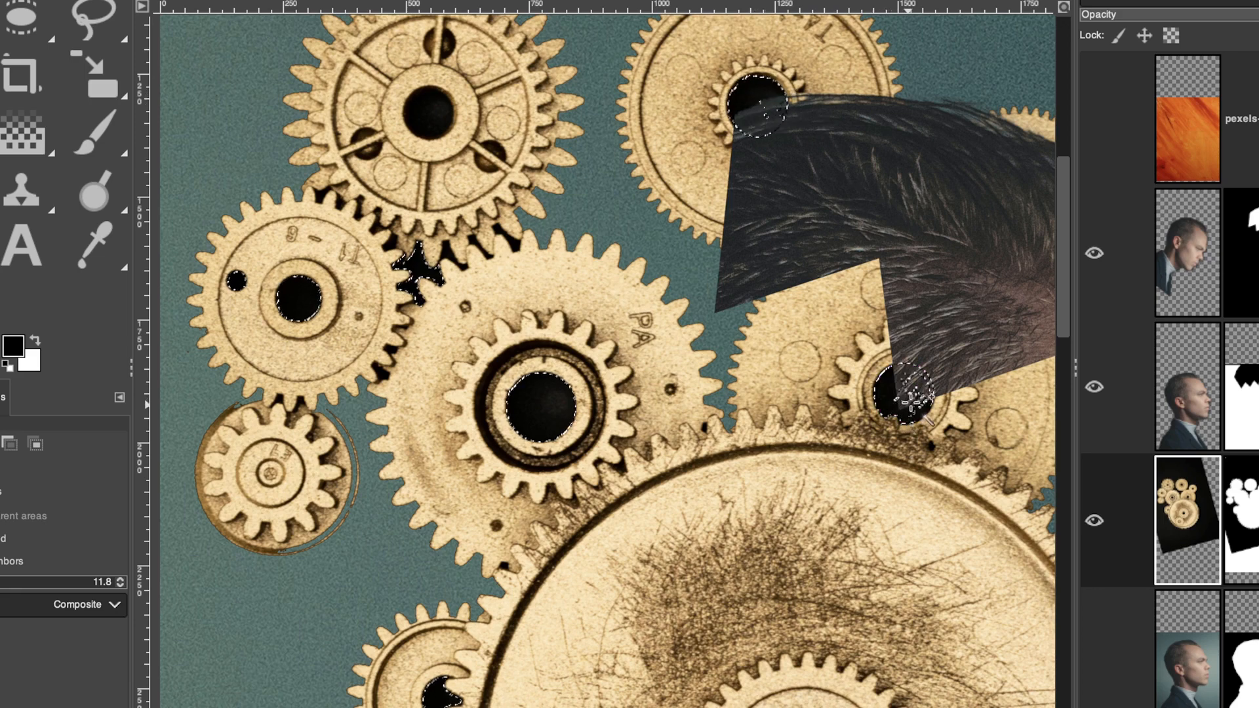
{"action": "left_click", "coordinate": [908, 394], "text": "shift"}
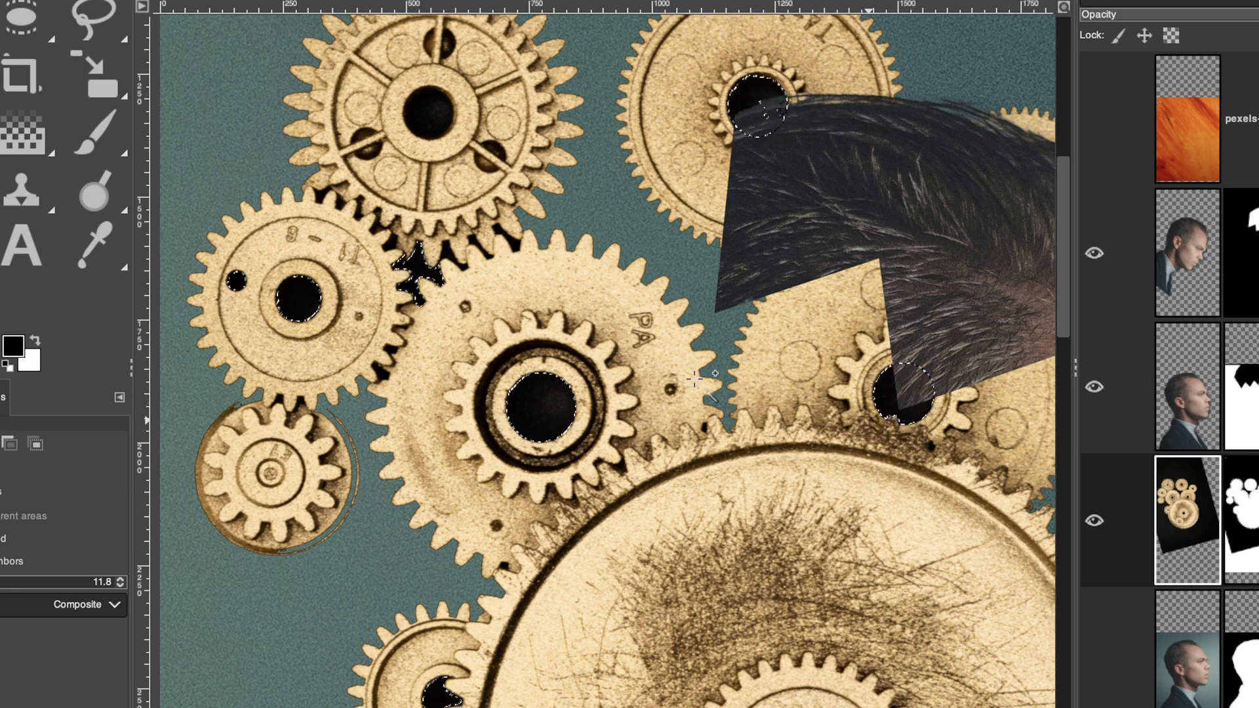
{"action": "left_click", "coordinate": [420, 117], "text": "shift"}
{"action": "scroll", "coordinate": [827, 459], "scroll_direction": "down", "scroll_amount": 5}
{"action": "left_click", "coordinate": [828, 457], "text": "shift"}
{"action": "scroll", "coordinate": [828, 462], "scroll_direction": "up", "scroll_amount": 5}
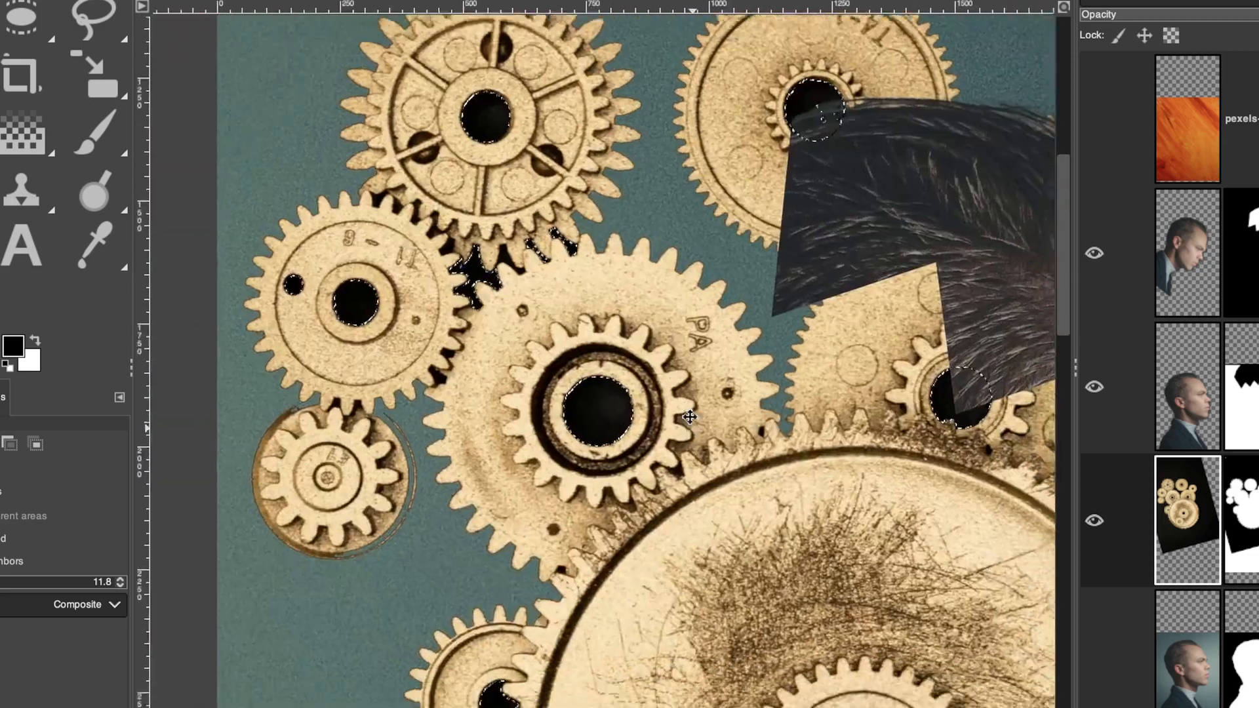
{"action": "left_click", "coordinate": [426, 349], "text": "shift"}
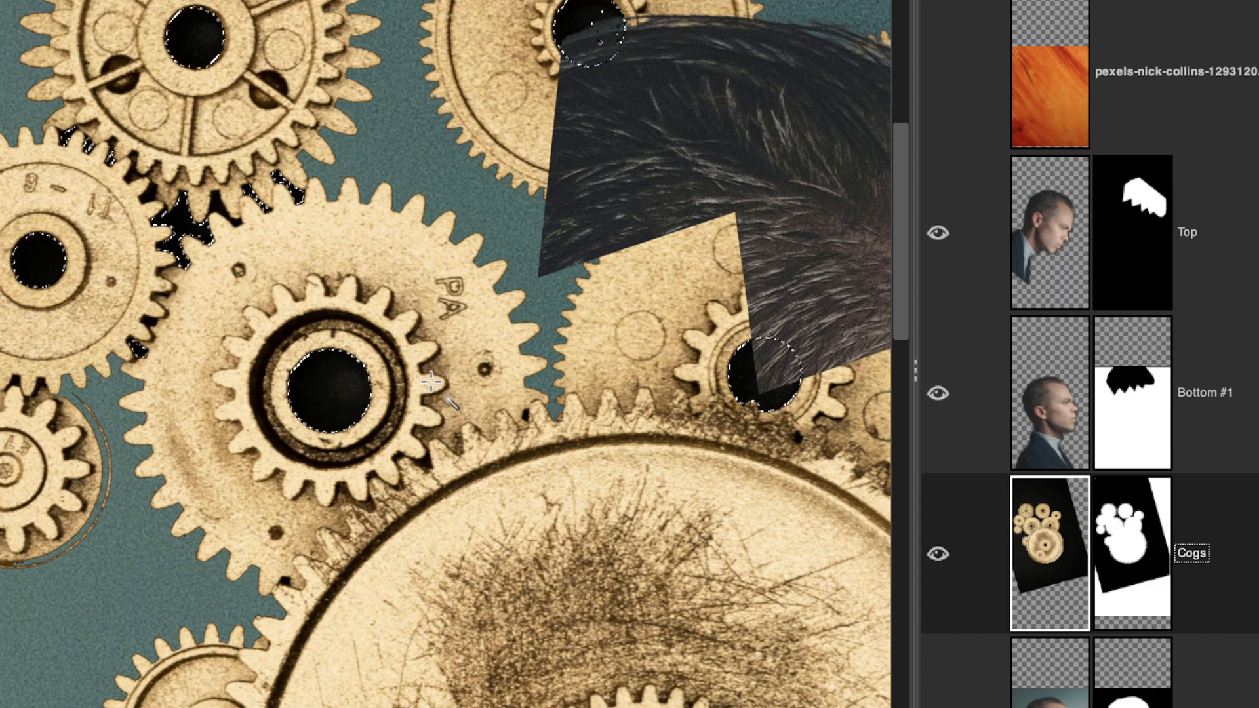
Fill the selected holes and gaps with black on the Cogs layer mask, using it as the background color, and deselect everything
{"action": "left_click", "coordinate": [1162, 558]}
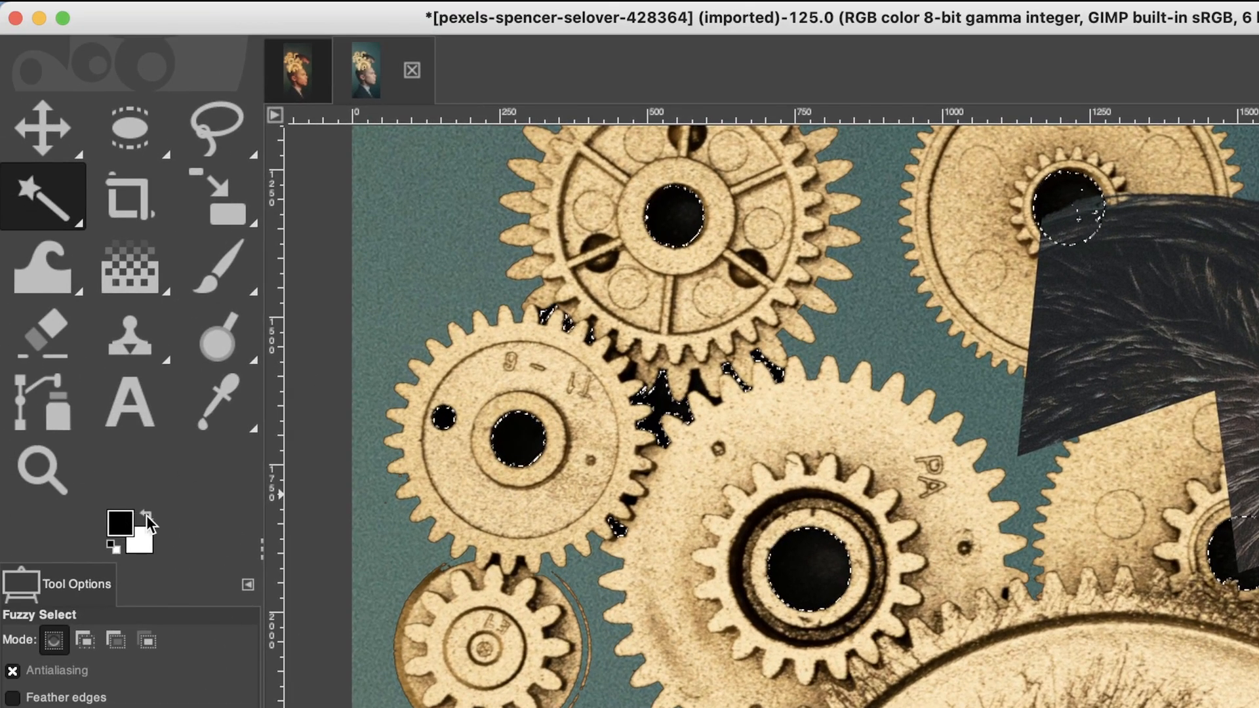
{"action": "left_click", "coordinate": [147, 516]}
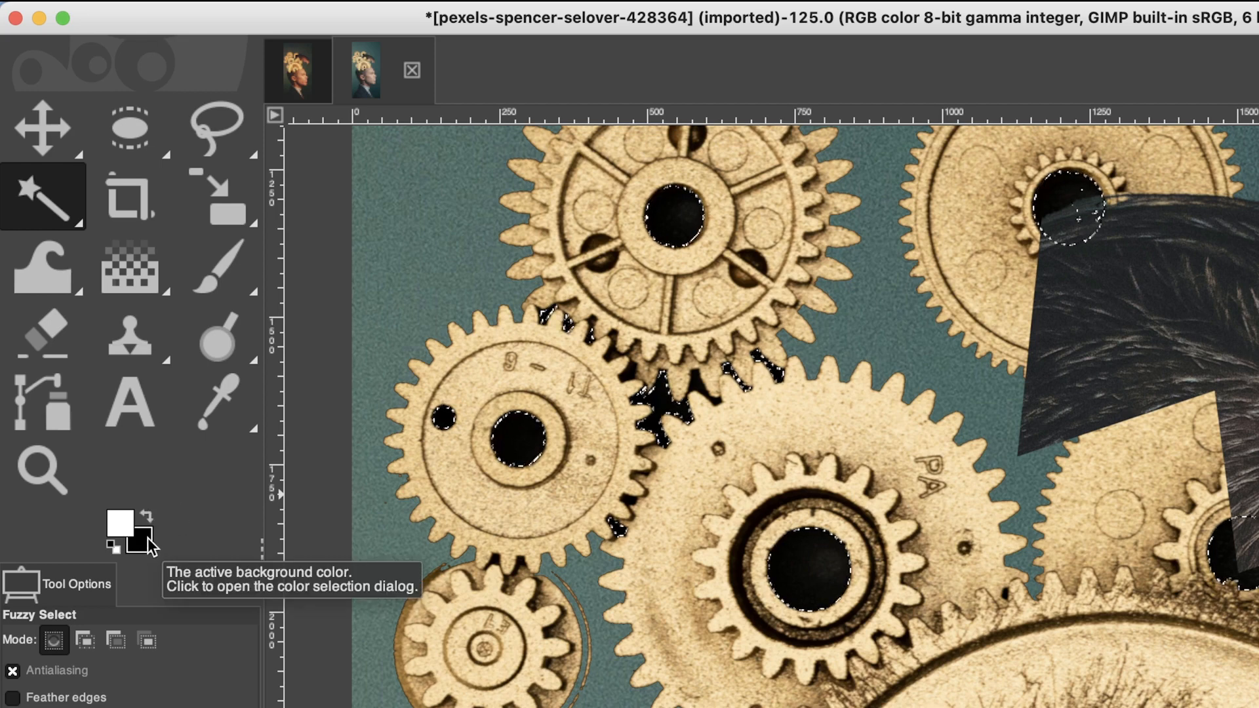
{"action": "mouse_move", "coordinate": [160, 9]}
{"action": "left_click", "coordinate": [231, 14]}
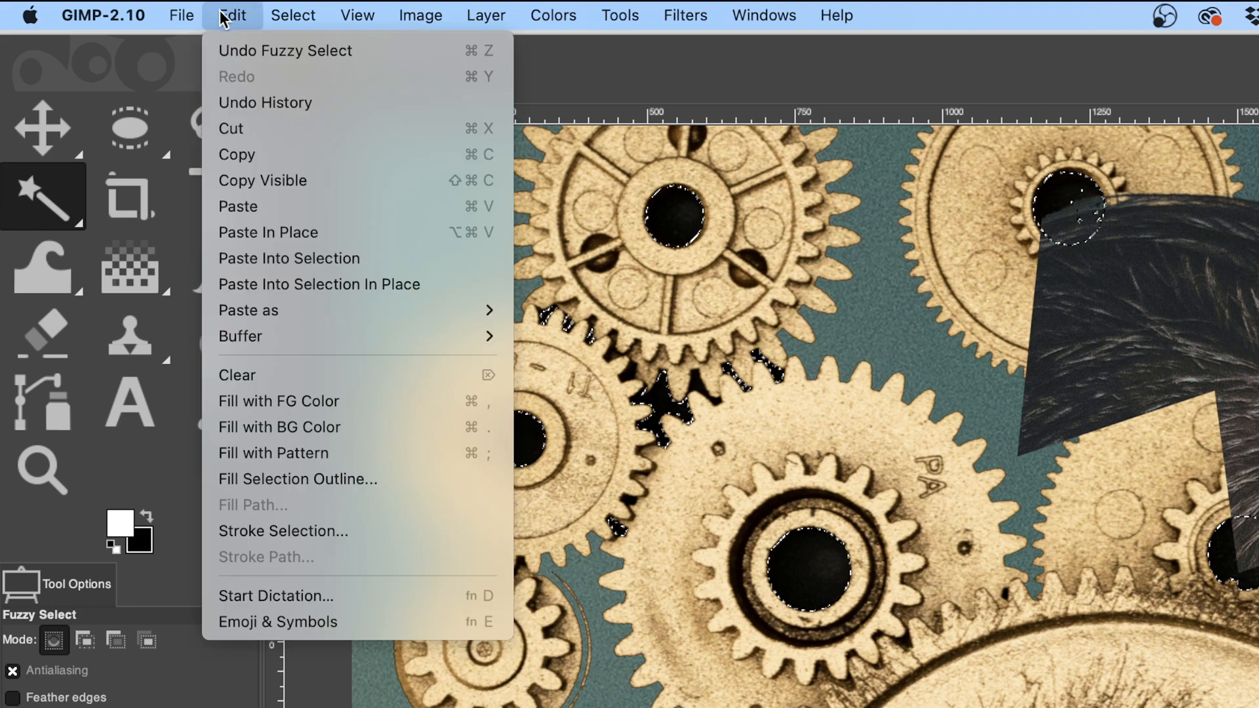
{"action": "left_click", "coordinate": [470, 131]}
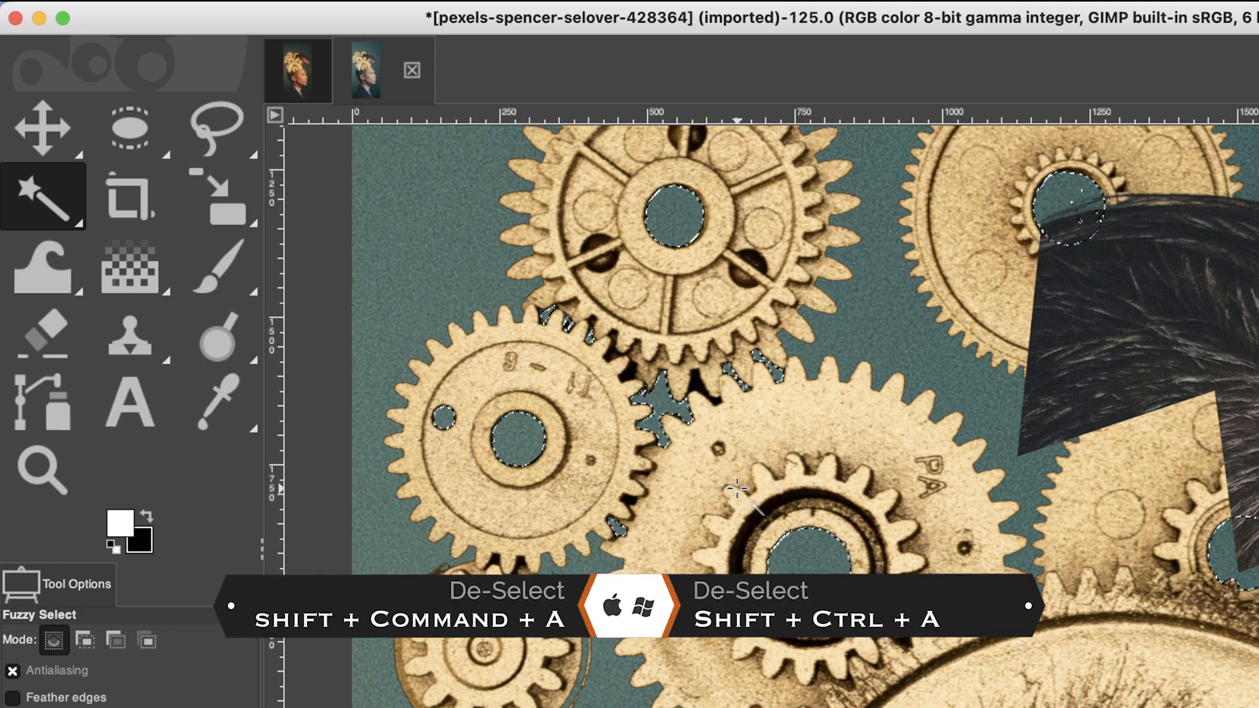
{"action": "key", "text": "shift+super+a"}
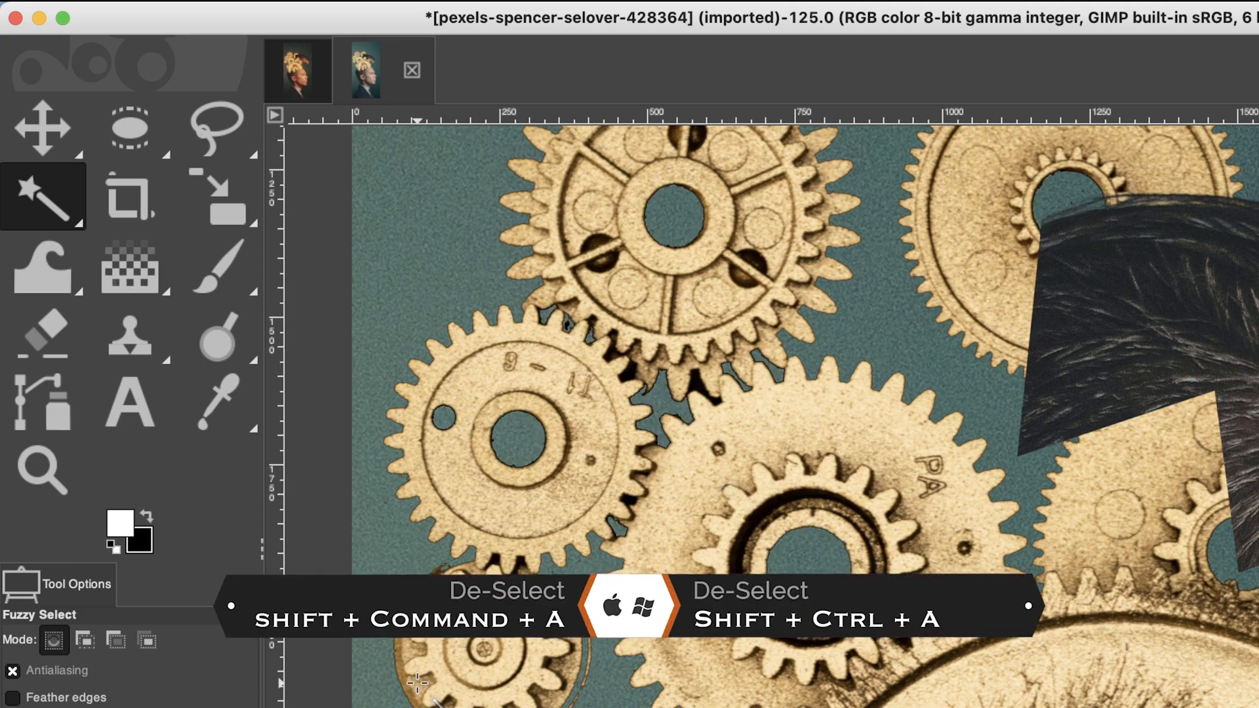
Paint white on the Cogs mask with the Paintbrush to restore the missing rim around the small gear below the numbered gear
{"action": "key", "text": "z"}
{"action": "left_click", "coordinate": [450, 680]}
{"action": "left_click", "coordinate": [451, 676]}
{"action": "left_click", "coordinate": [454, 669]}
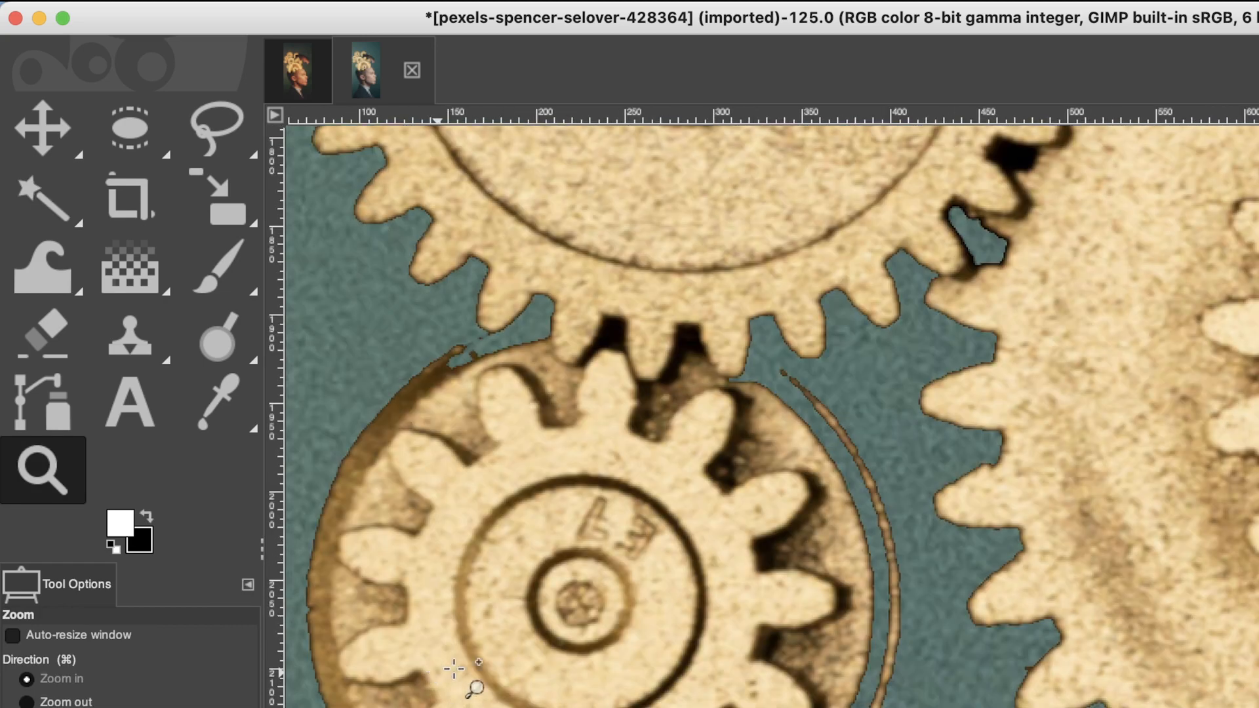
{"action": "key", "text": "p"}
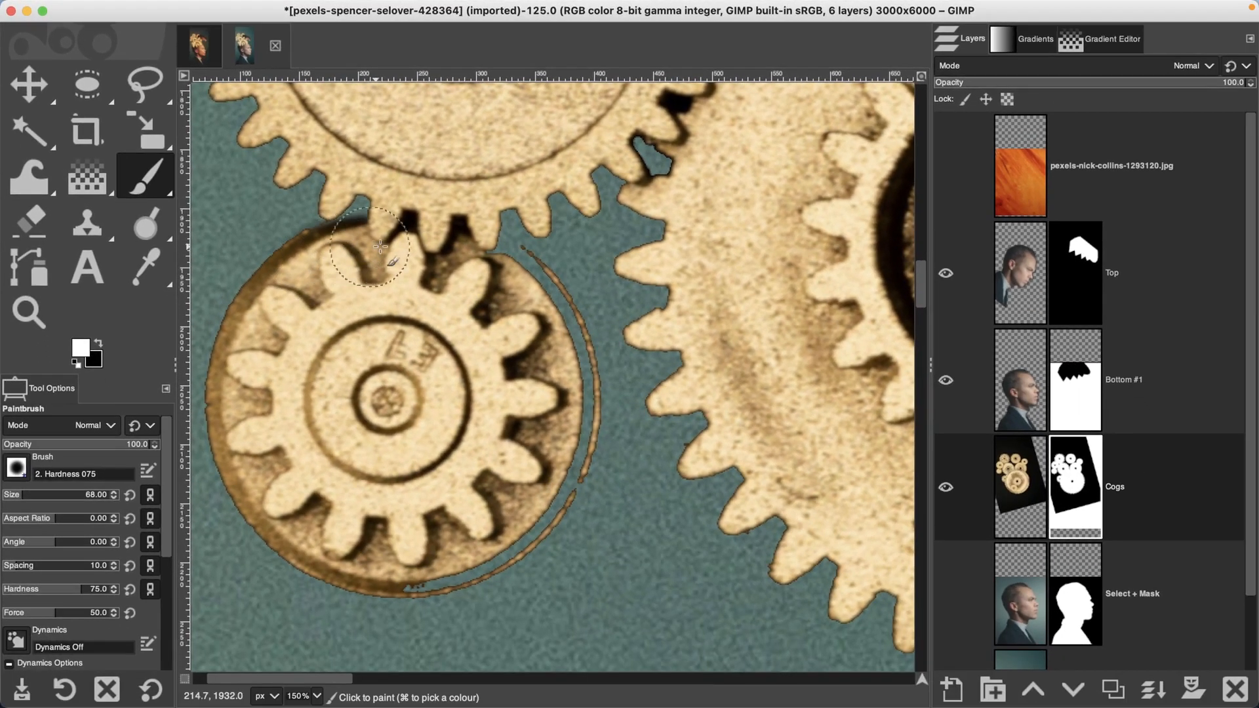
{"action": "mouse_move", "coordinate": [381, 247]}
{"action": "left_mouse_down"}
{"action": "mouse_move", "coordinate": [483, 265]}
{"action": "mouse_move", "coordinate": [511, 294]}
{"action": "mouse_move", "coordinate": [476, 266]}
{"action": "mouse_move", "coordinate": [518, 295]}
{"action": "mouse_move", "coordinate": [522, 285]}
{"action": "mouse_move", "coordinate": [557, 414]}
{"action": "mouse_move", "coordinate": [567, 386]}
{"action": "mouse_move", "coordinate": [544, 490]}
{"action": "mouse_move", "coordinate": [391, 561]}
{"action": "mouse_move", "coordinate": [425, 559]}
{"action": "left_mouse_up"}
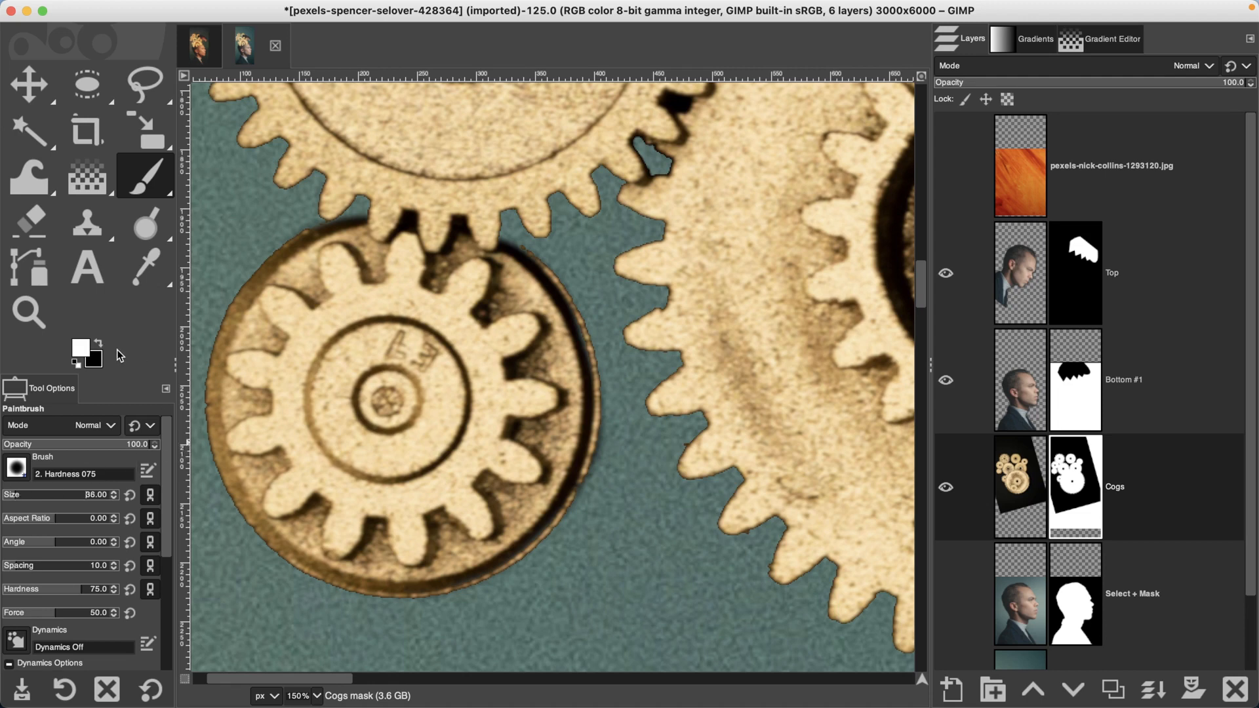
Paint black on the Cogs mask with the Paintbrush at size 9 to hide leftover black gaps between the meshed gear teeth
{"action": "left_click", "coordinate": [99, 342]}
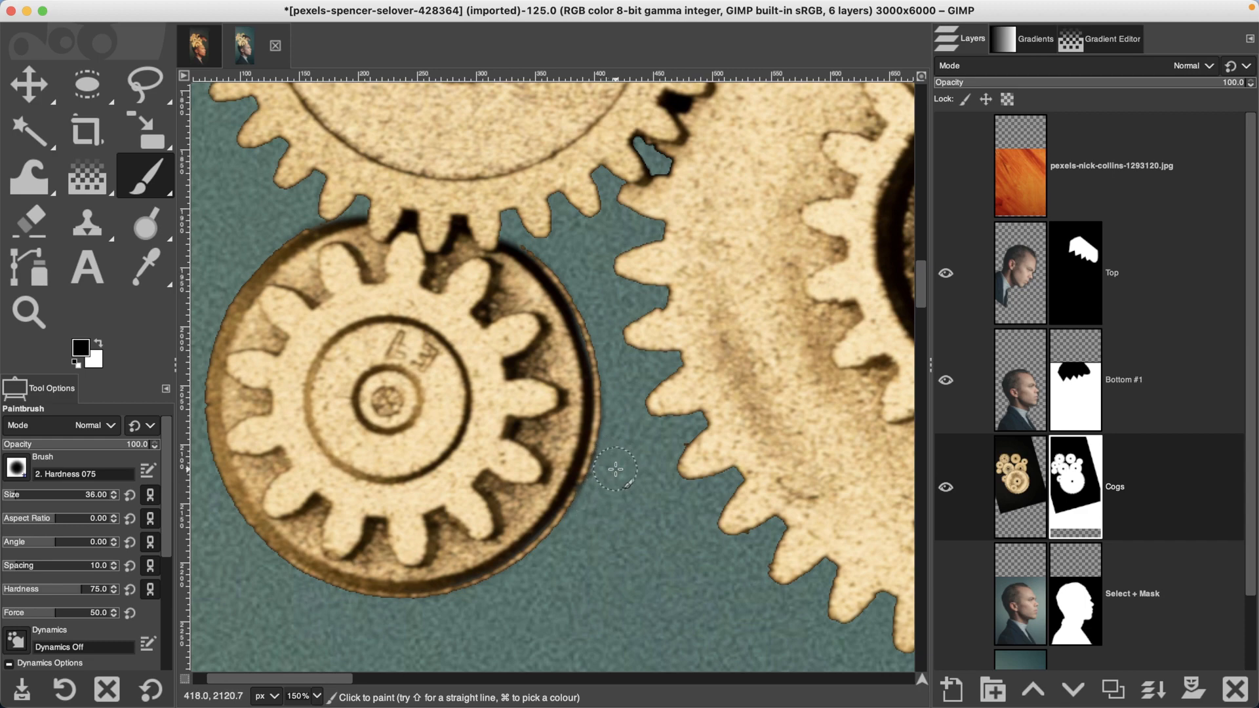
{"action": "scroll", "coordinate": [673, 248], "scroll_direction": "up", "scroll_amount": 5}
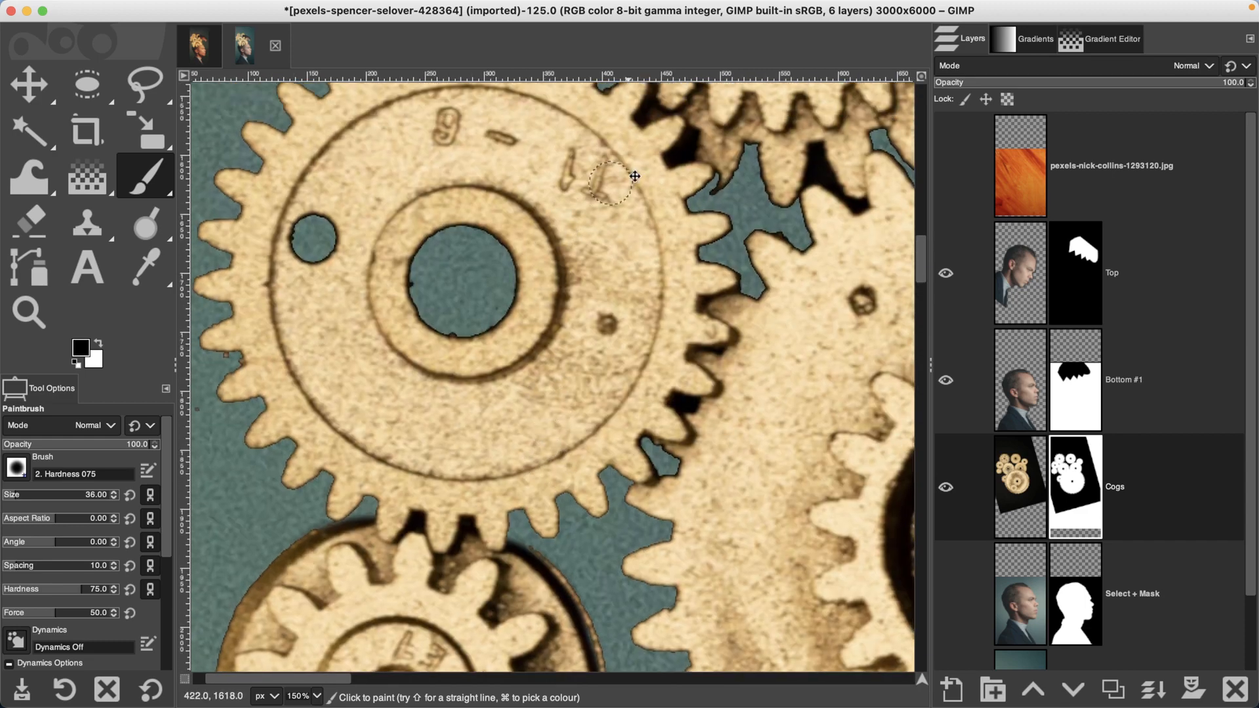
{"action": "scroll", "coordinate": [629, 172], "scroll_direction": "up", "scroll_amount": 8}
{"action": "scroll", "coordinate": [630, 172], "scroll_direction": "right", "scroll_amount": 4}
{"action": "mouse_move", "coordinate": [616, 211]}
{"action": "left_mouse_down"}
{"action": "mouse_move", "coordinate": [567, 402]}
{"action": "mouse_move", "coordinate": [588, 388]}
{"action": "mouse_move", "coordinate": [661, 245]}
{"action": "mouse_move", "coordinate": [449, 346]}
{"action": "left_mouse_up"}
{"action": "scroll", "coordinate": [459, 334], "scroll_direction": "left", "scroll_amount": 5}
{"action": "scroll", "coordinate": [459, 334], "scroll_direction": "down", "scroll_amount": 2}
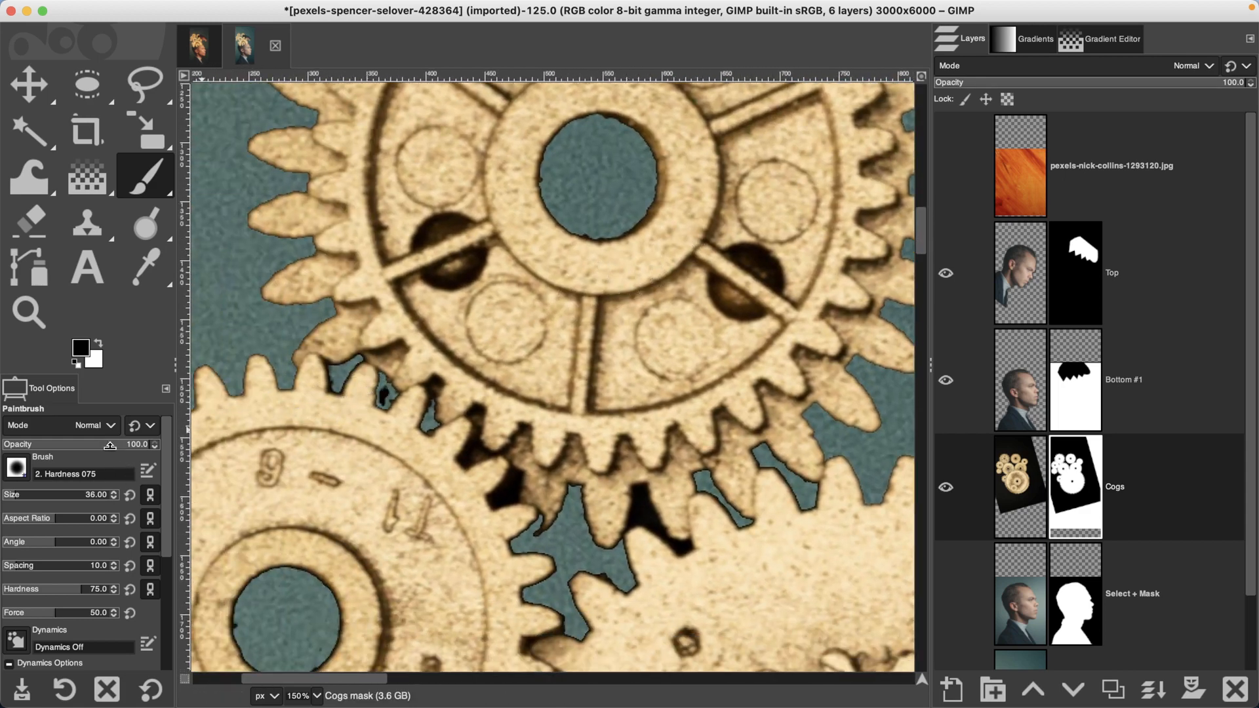
{"action": "left_click", "coordinate": [8, 494]}
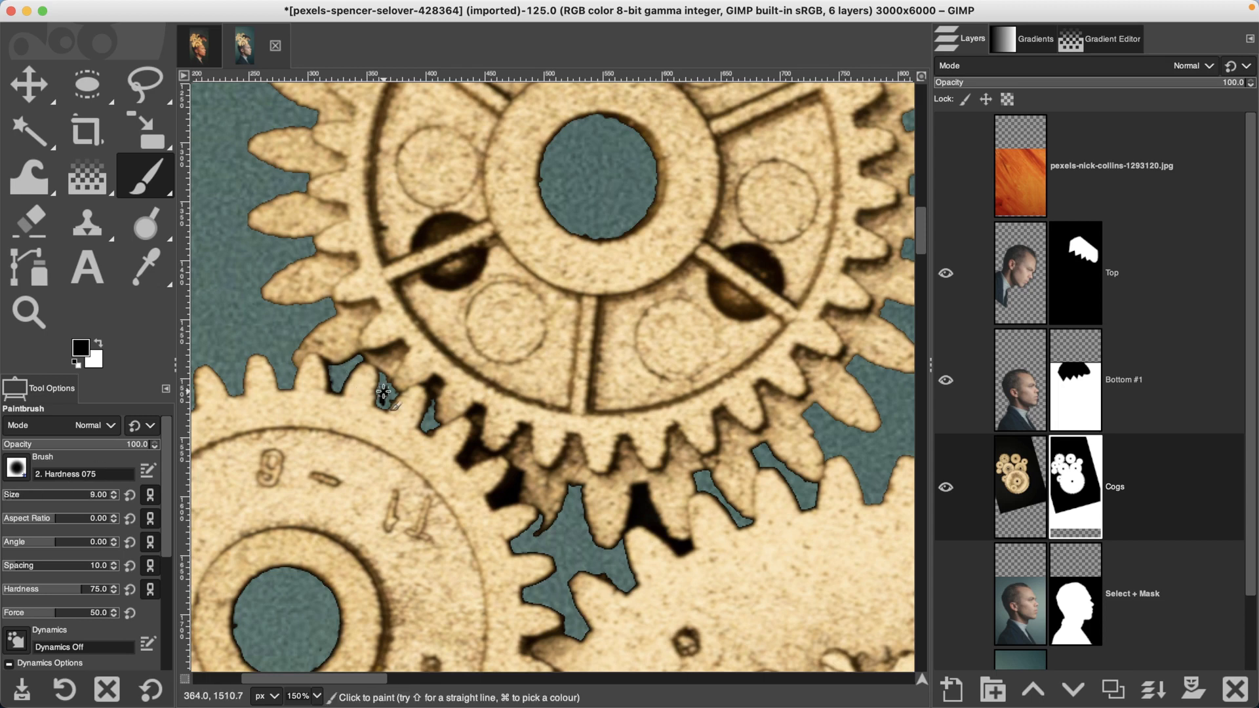
{"action": "key", "text": "x"}
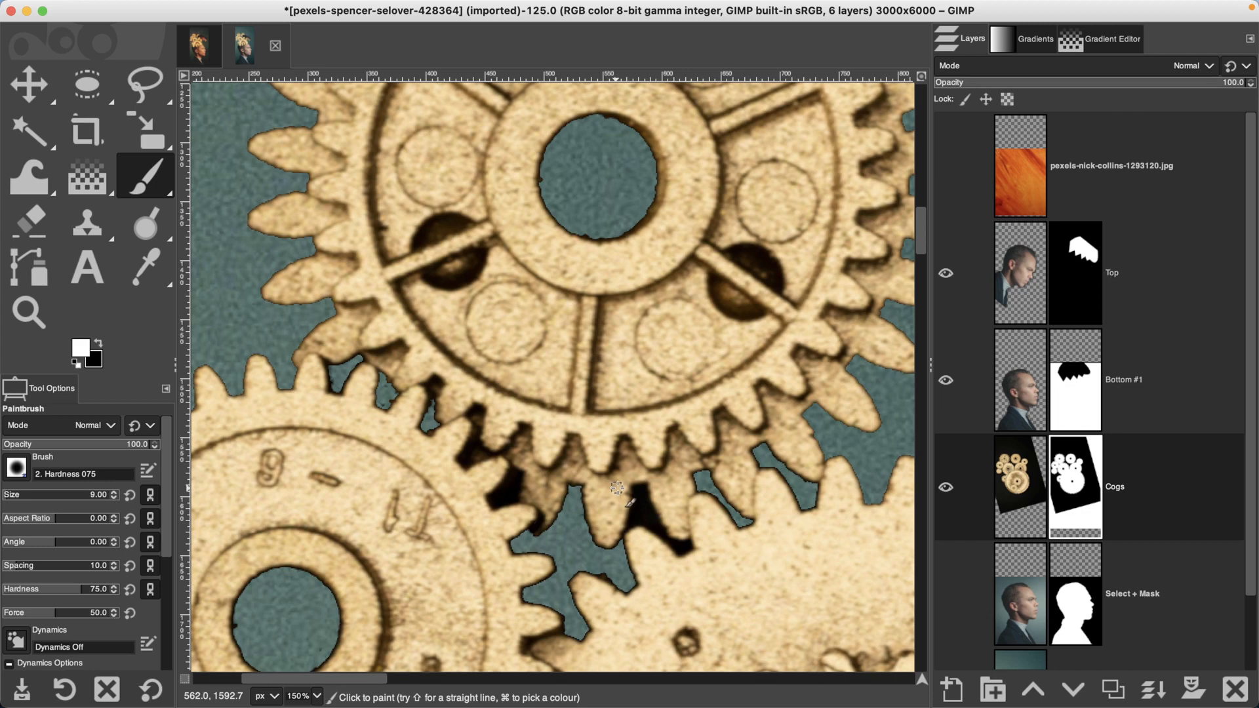
{"action": "key", "text": "x"}
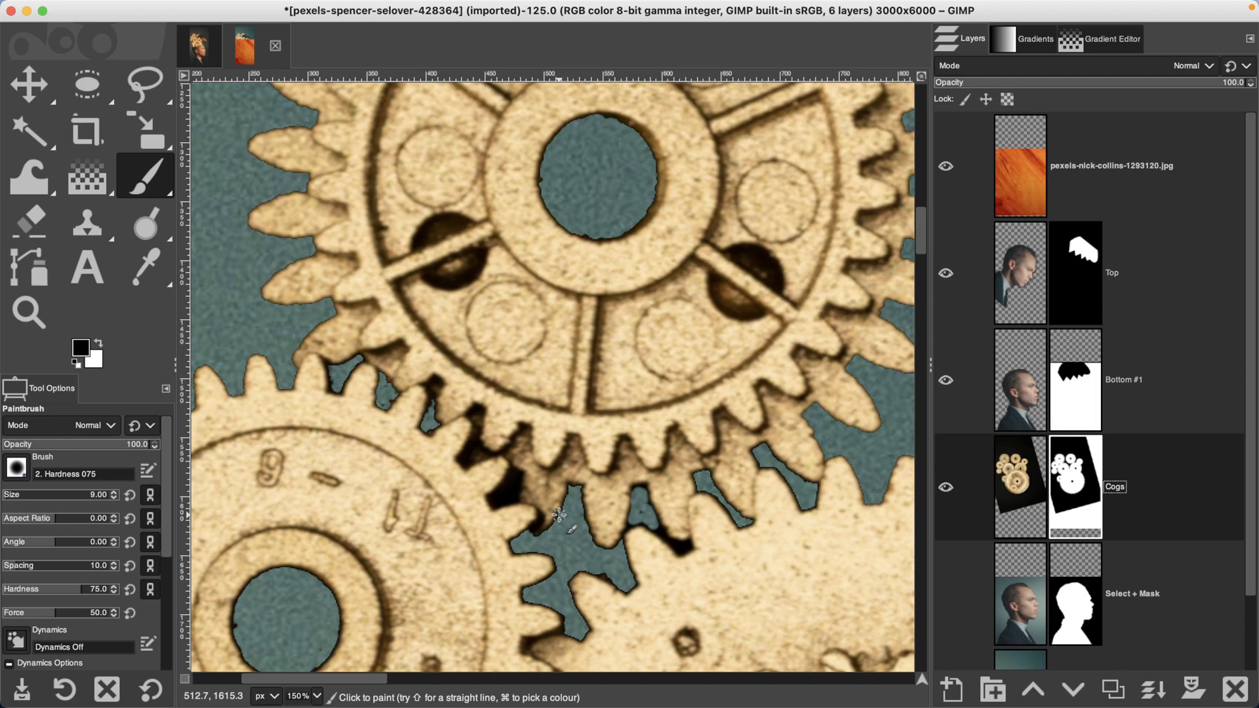
{"action": "key", "text": "shift+super+j"}
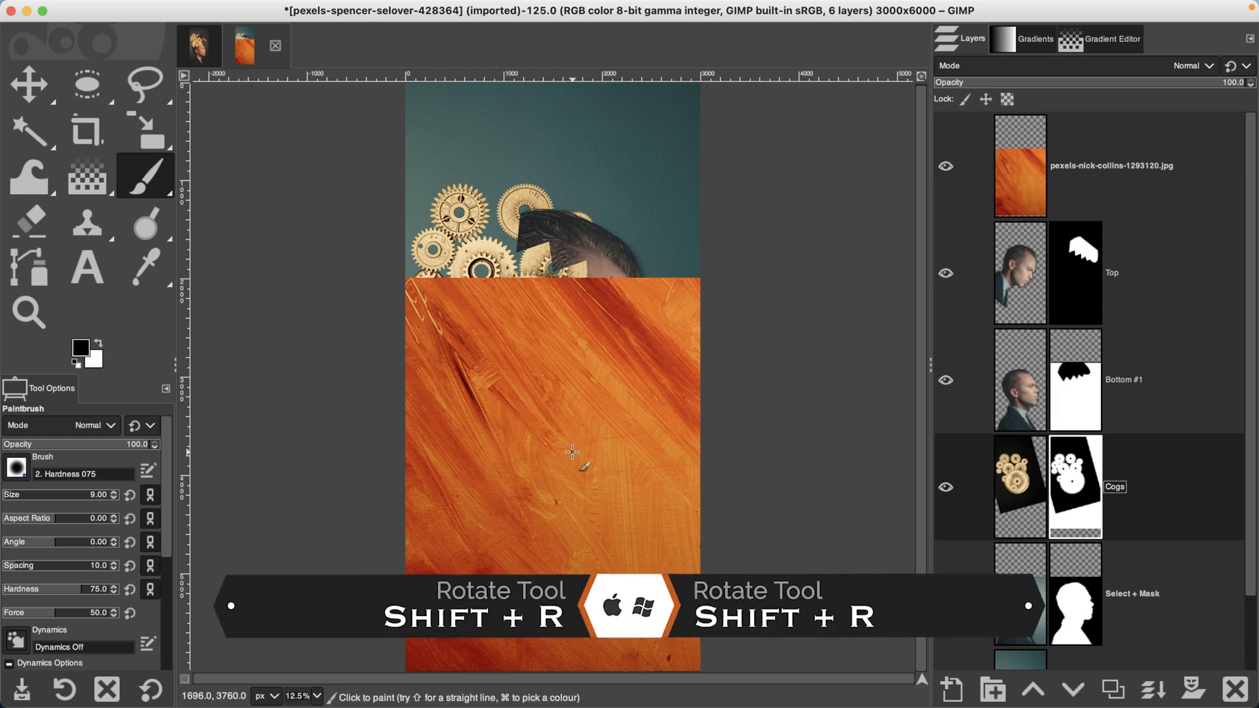
{"action": "key", "text": "shift+r"}
{"action": "left_click", "coordinate": [572, 452]}
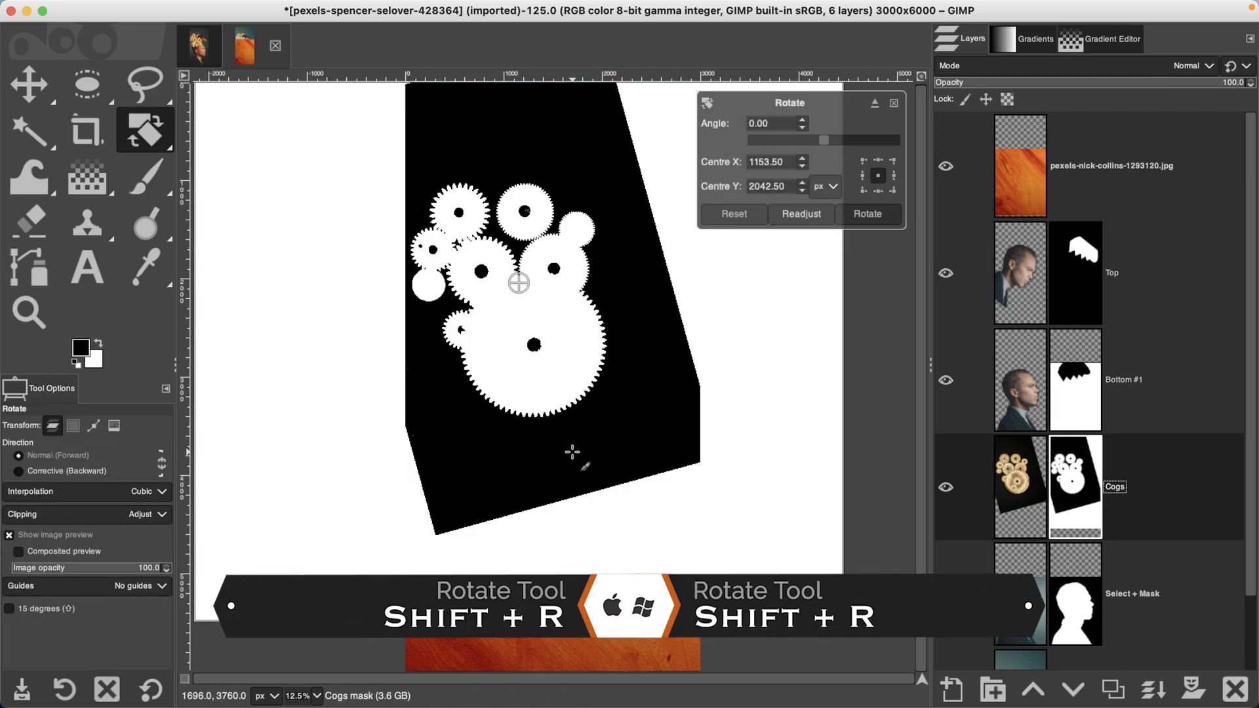
{"action": "key", "text": "Escape"}
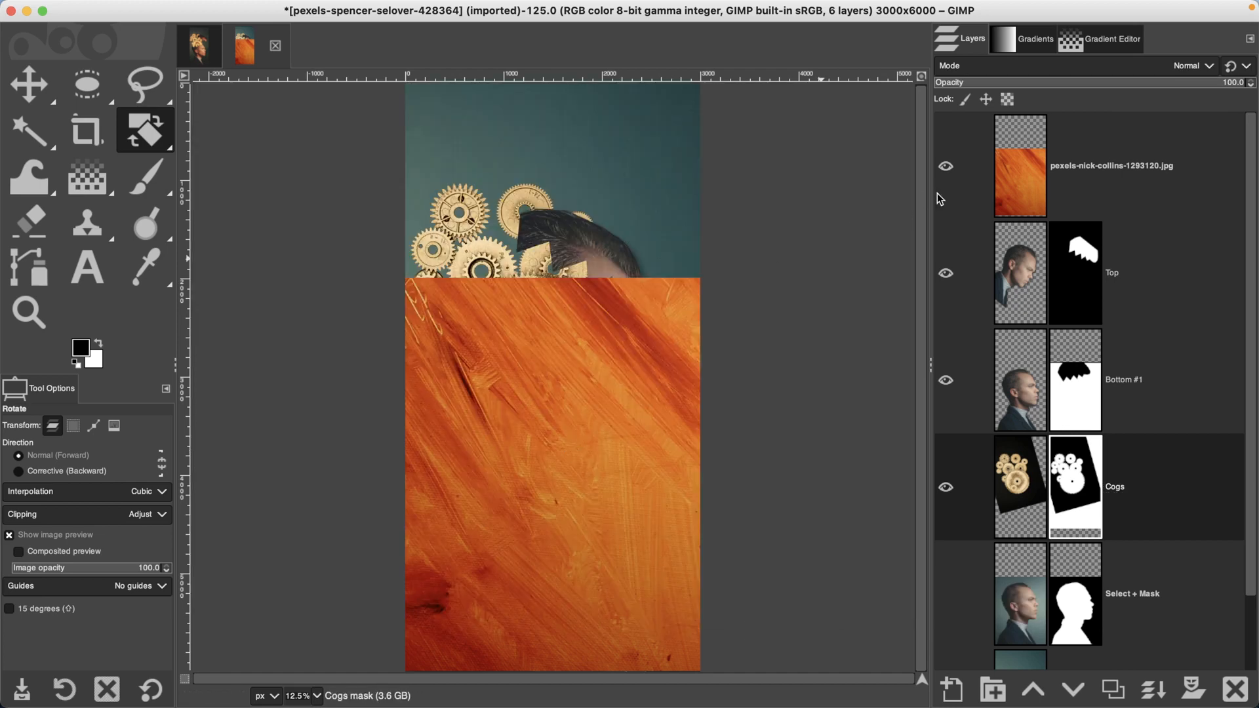
Rotate the orange paint texture layer 90 degrees and move it up so it covers the whole canvas
{"action": "left_click", "coordinate": [1027, 176]}
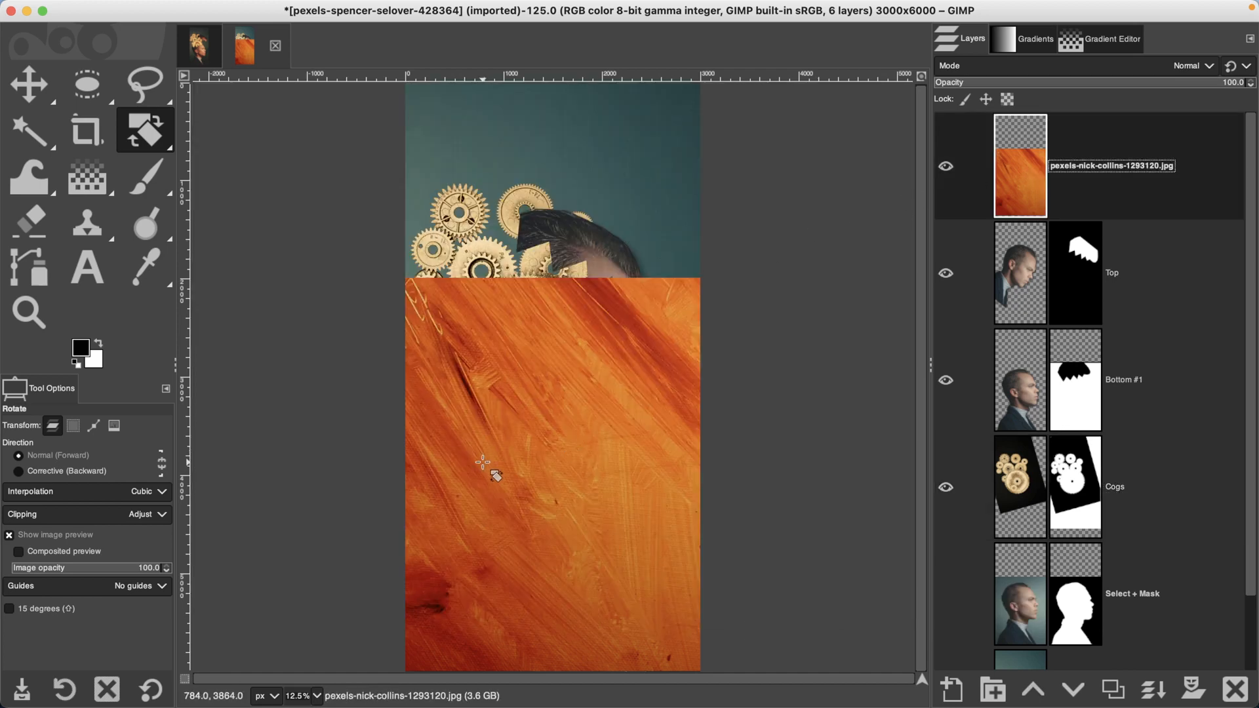
{"action": "left_click", "coordinate": [482, 463]}
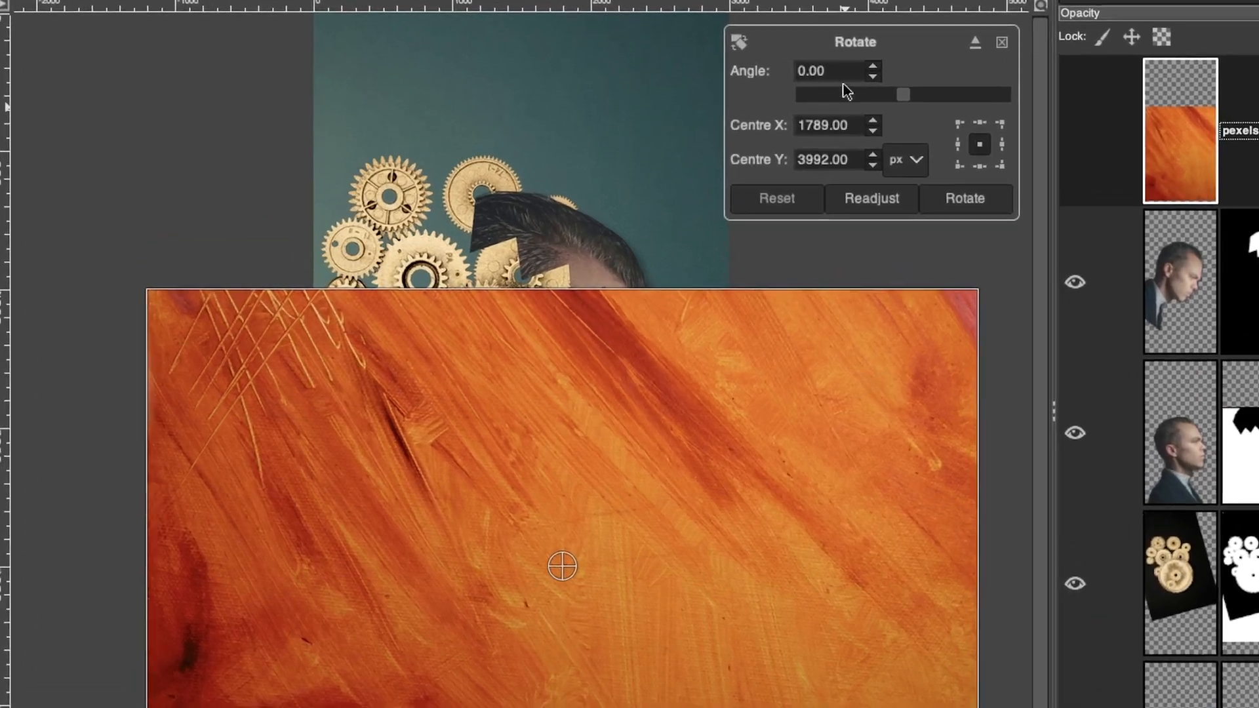
{"action": "triple_click", "coordinate": [843, 68]}
{"action": "type", "text": "90"}
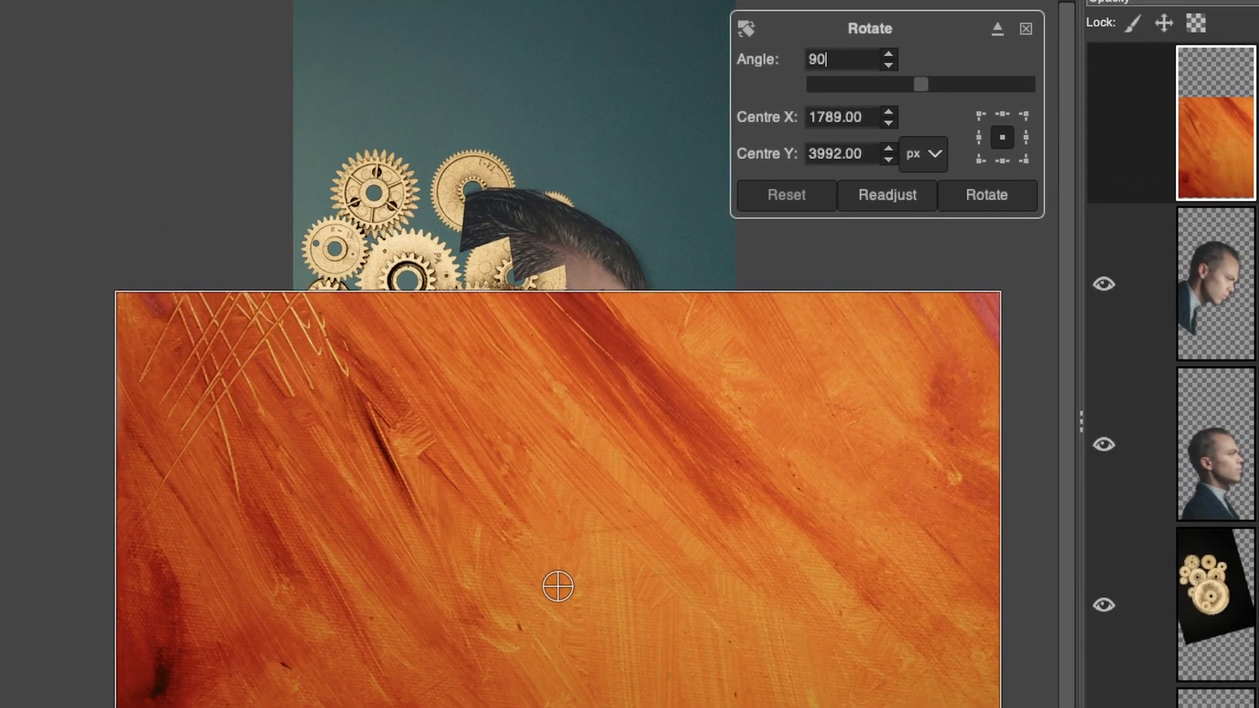
{"action": "key", "text": "Tab"}
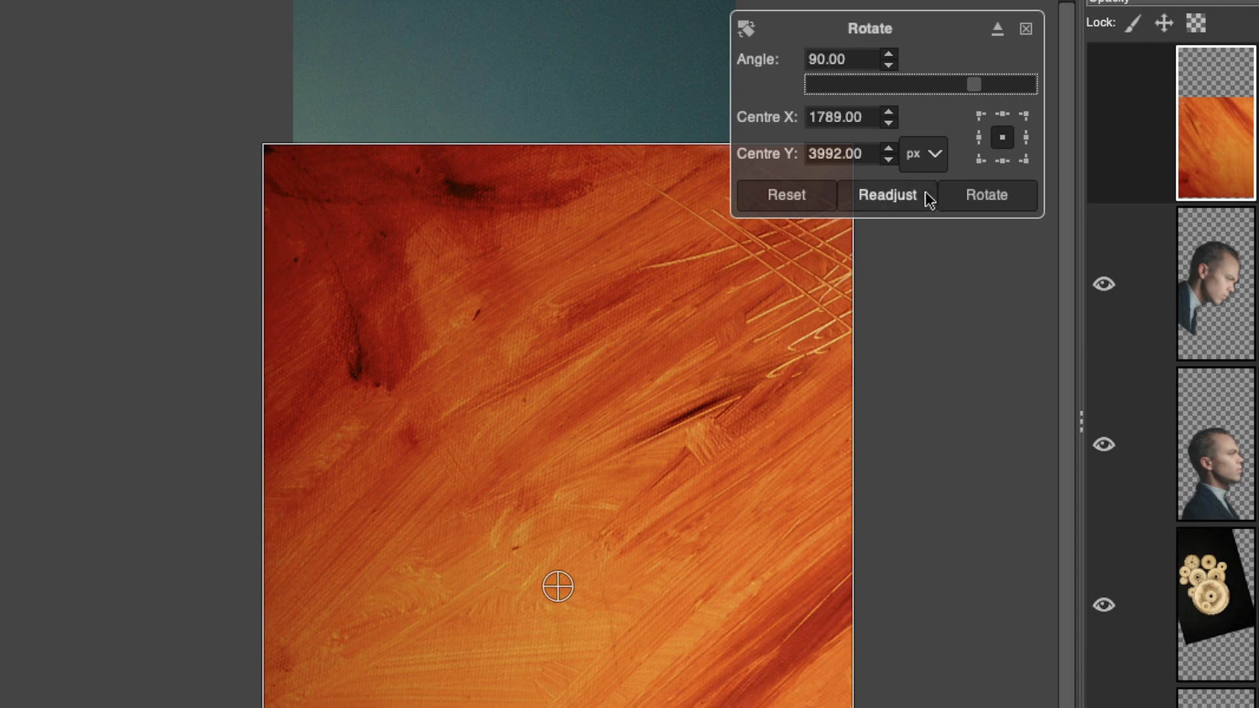
{"action": "left_click", "coordinate": [977, 196]}
{"action": "key", "text": "m"}
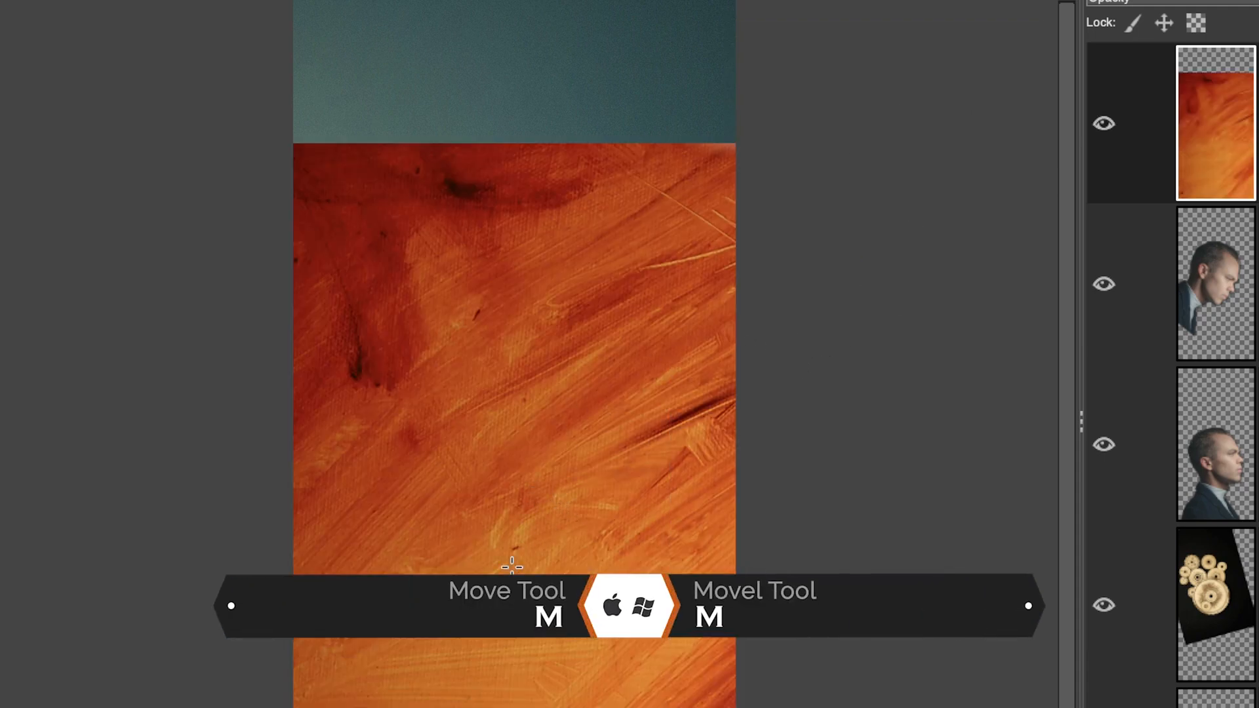
{"action": "left_click_drag", "start_coordinate": [508, 563], "coordinate": [498, 425]}
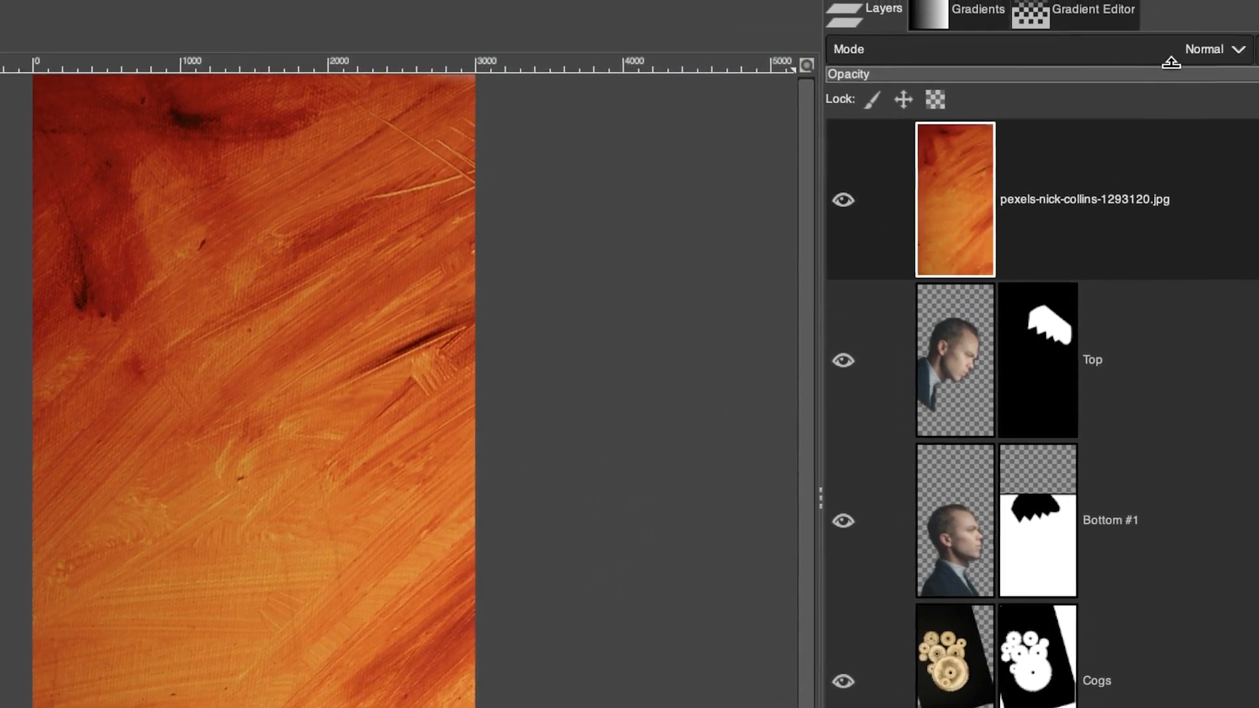
Set the orange paint texture layer's blend mode to Overlay and its opacity to 52.8
{"action": "left_click", "coordinate": [1175, 58]}
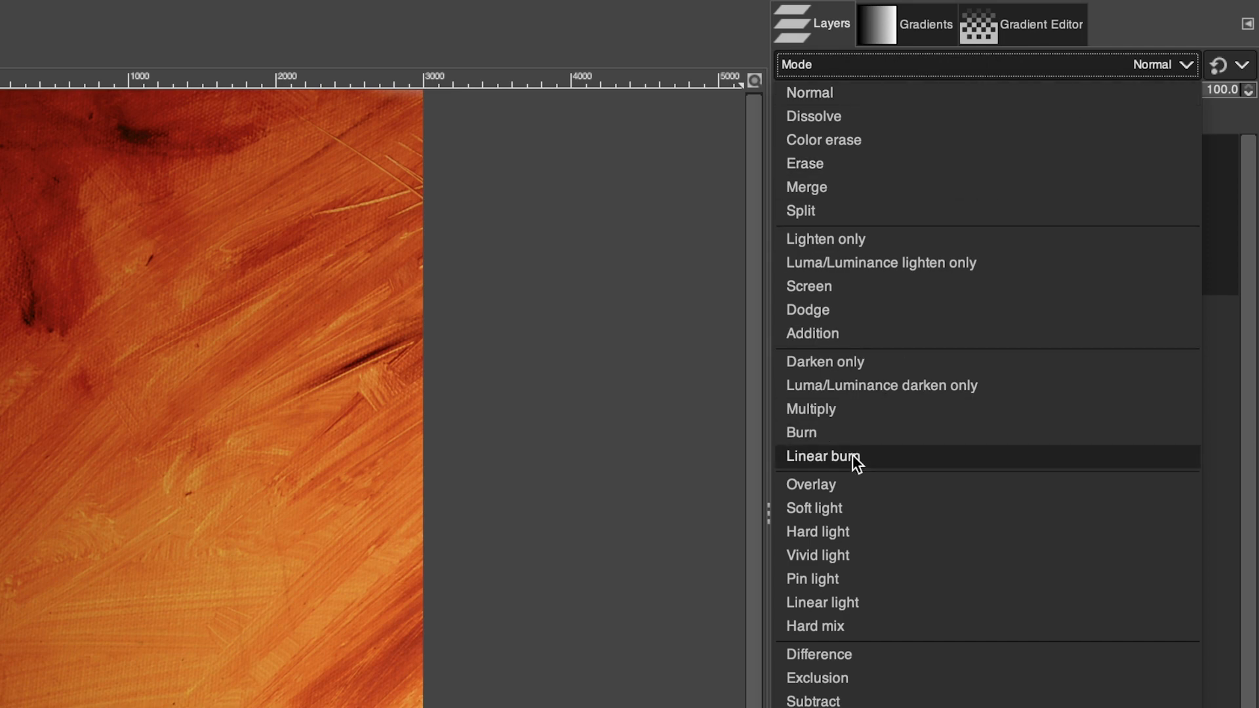
{"action": "left_click", "coordinate": [848, 483]}
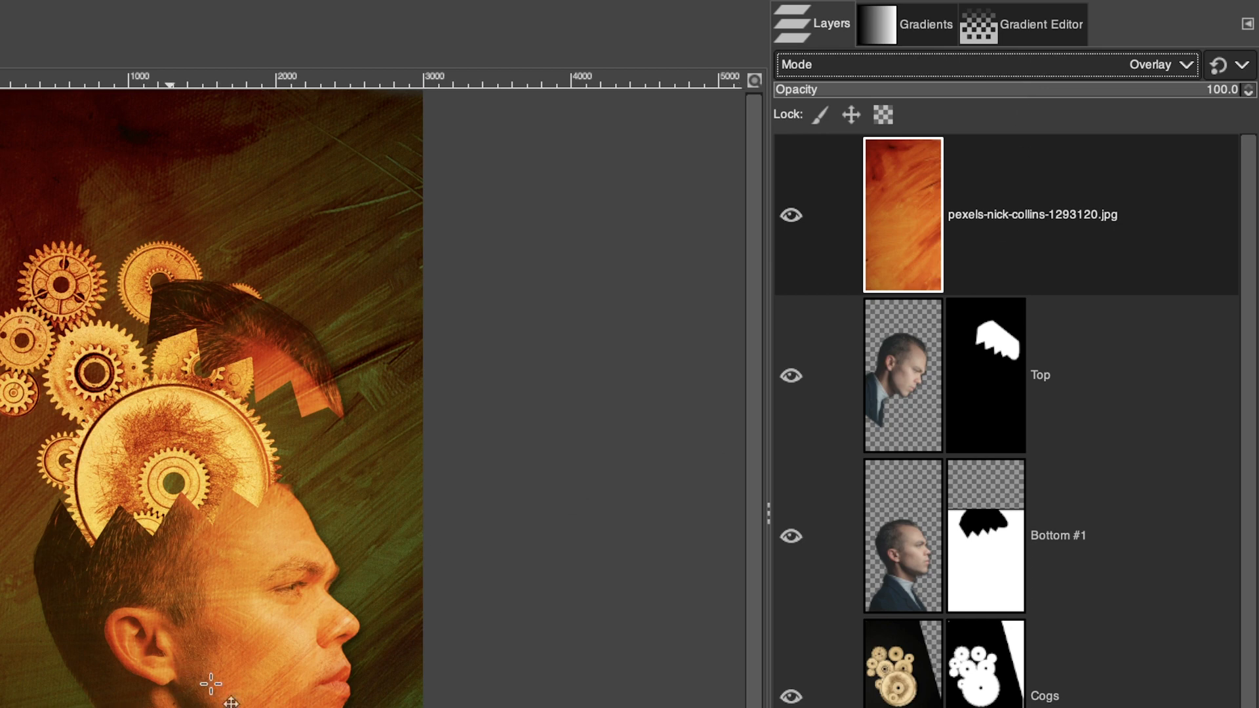
{"action": "left_click", "coordinate": [1015, 89]}
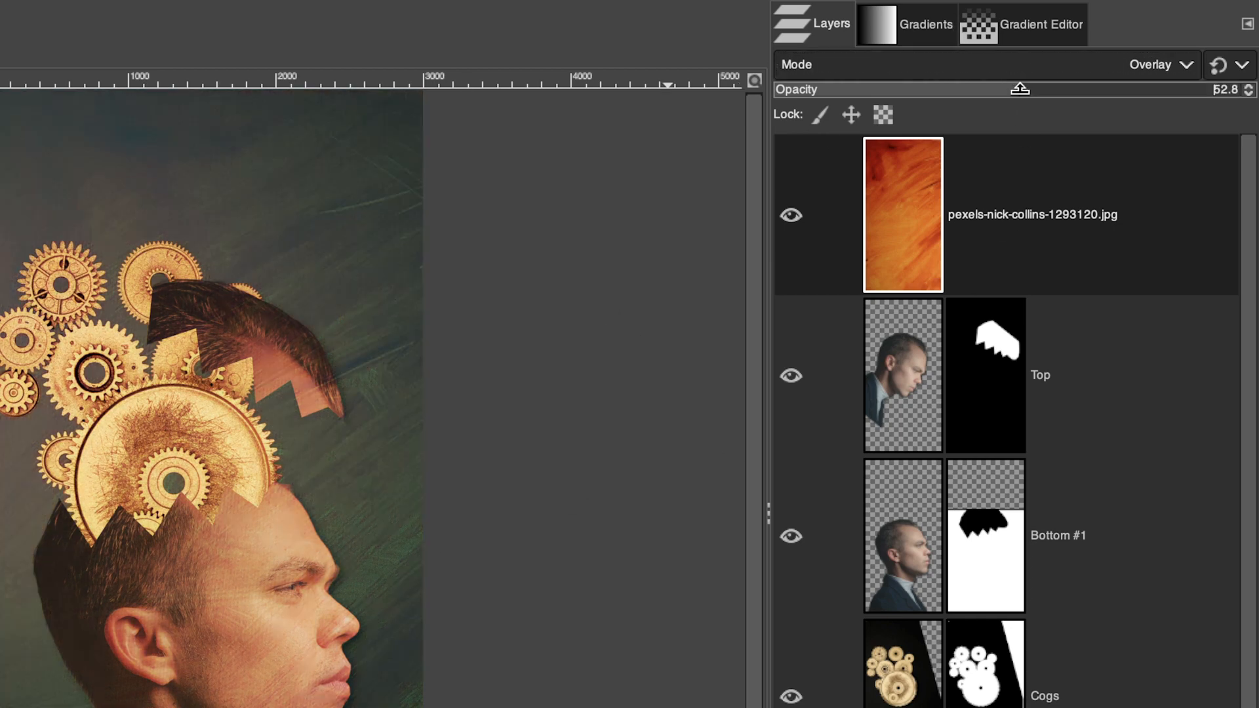
Set the orange paint texture layer's opacity to 49.7 and create a new layer from the visible image above it
{"action": "left_click_drag", "start_coordinate": [1015, 90], "coordinate": [1006, 89]}
{"action": "left_click", "coordinate": [1014, 201]}
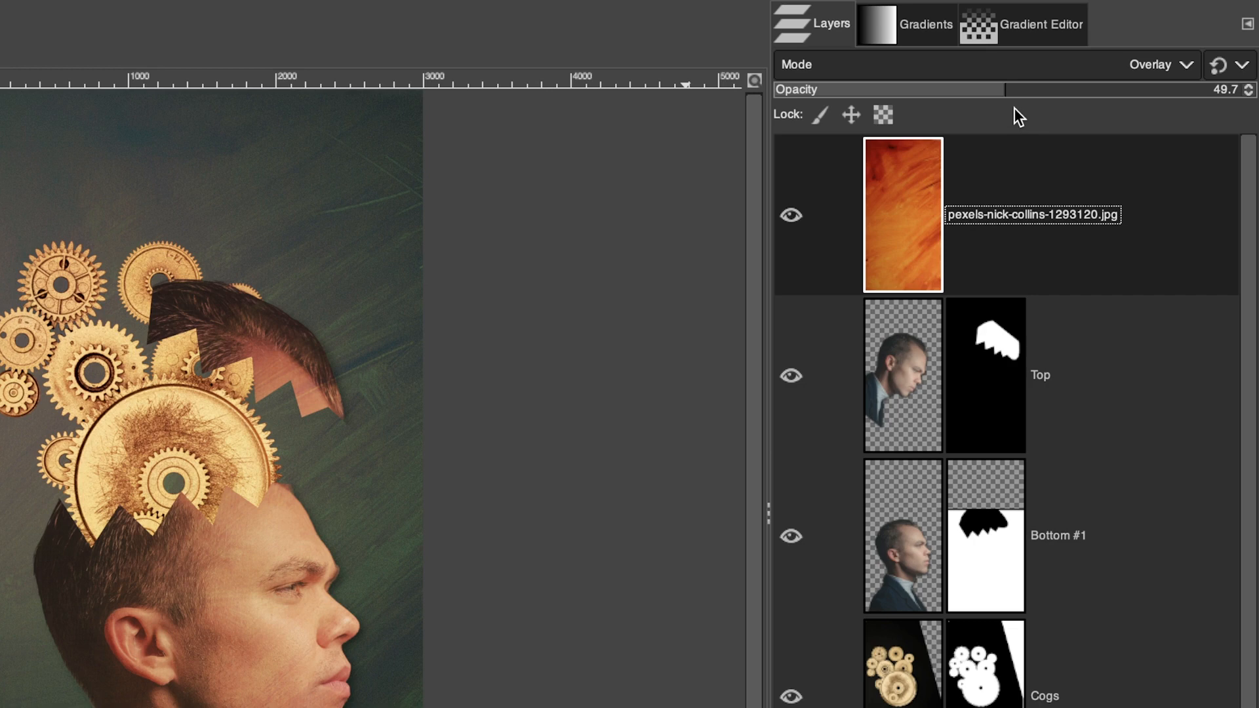
{"action": "right_click", "coordinate": [907, 195]}
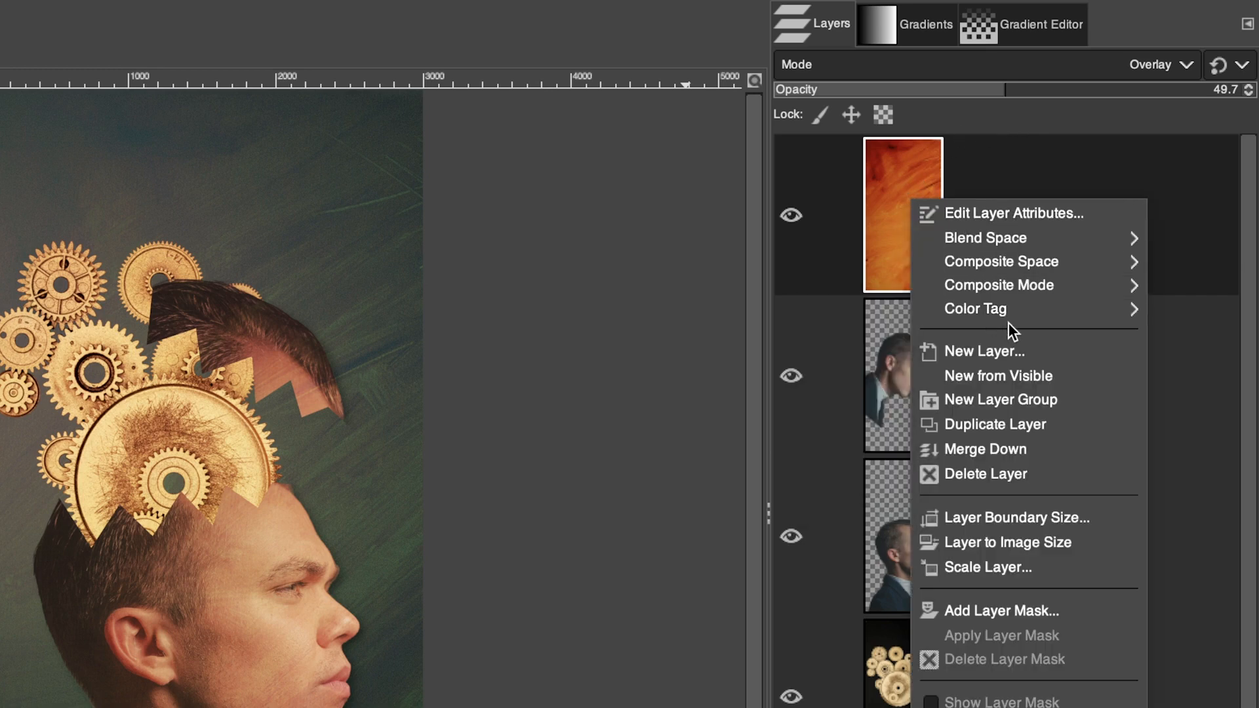
{"action": "left_click", "coordinate": [1019, 372]}
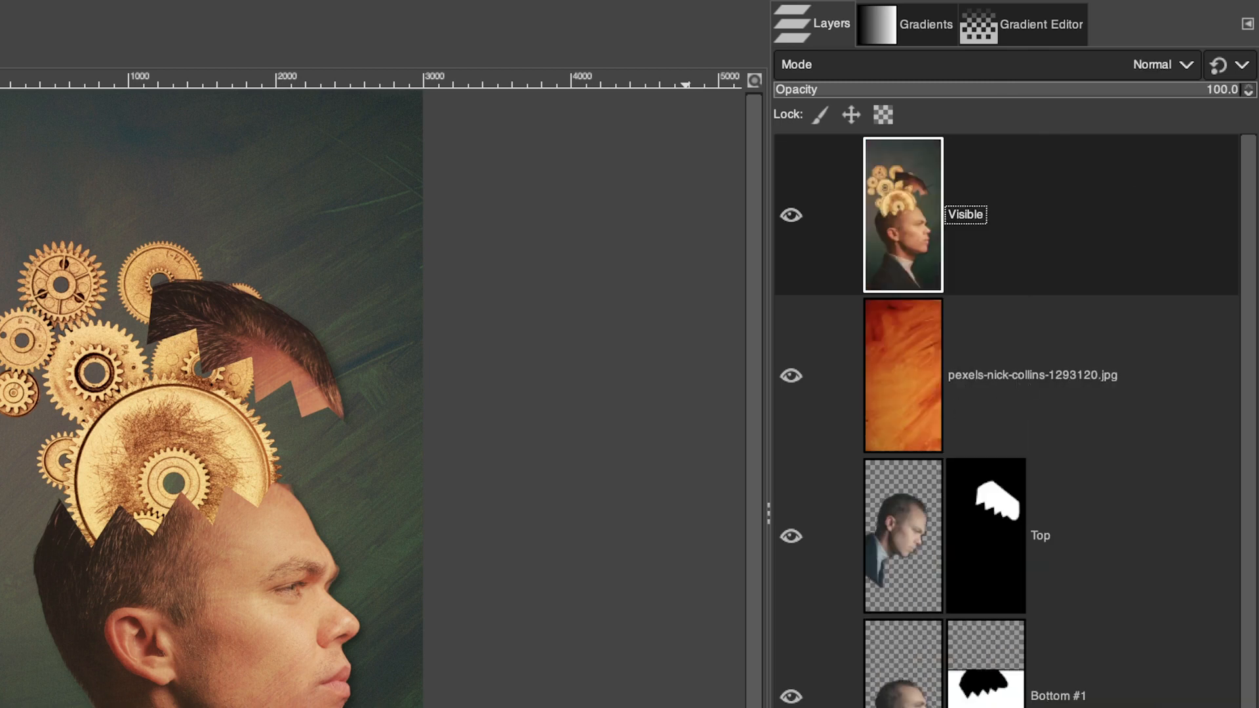
Toggle the visibility of the new Visible layer and the layers beneath it to compare the flattened copy with the originals
{"action": "left_click", "coordinate": [792, 699]}
{"action": "left_click", "coordinate": [789, 216]}
{"action": "left_click", "coordinate": [790, 217]}
{"action": "left_click", "coordinate": [775, 380]}
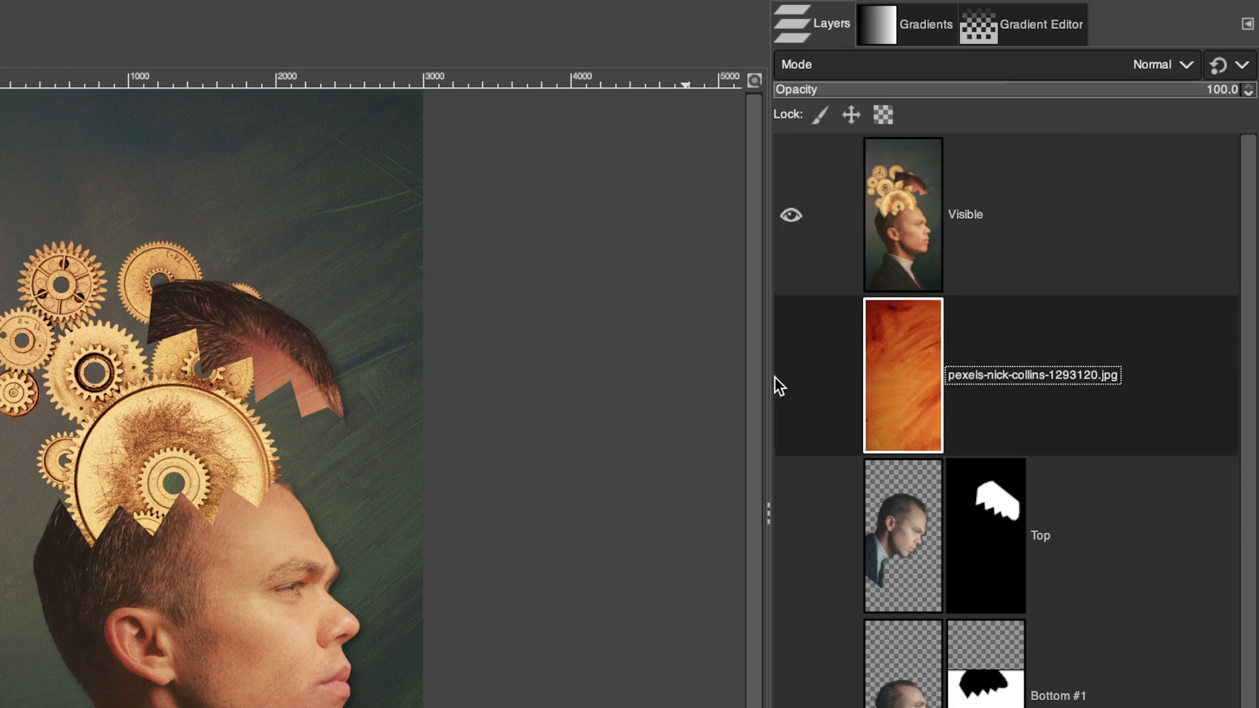
{"action": "left_click", "coordinate": [792, 538]}
{"action": "left_click", "coordinate": [792, 696]}
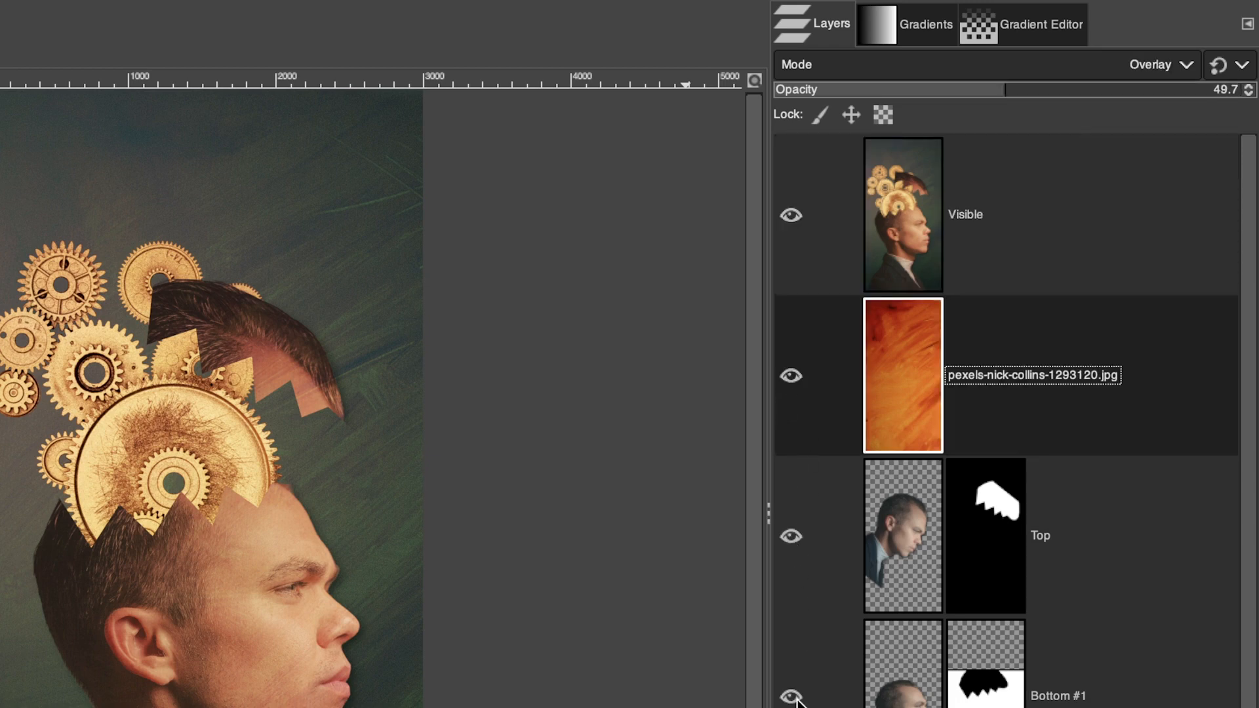
Apply Curves to the Visible layer, anchoring the Value curve at input 61, output 60 and raising the black point to output 23
{"action": "left_click", "coordinate": [923, 227]}
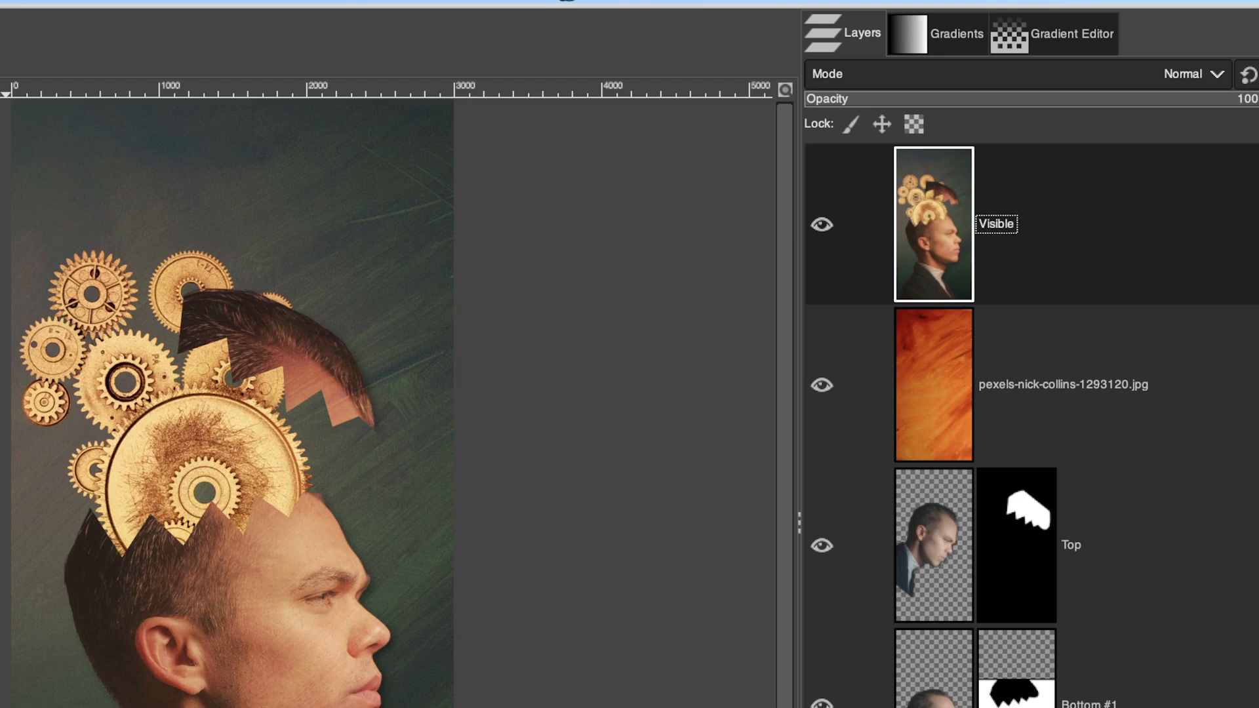
{"action": "left_click", "coordinate": [0, 0]}
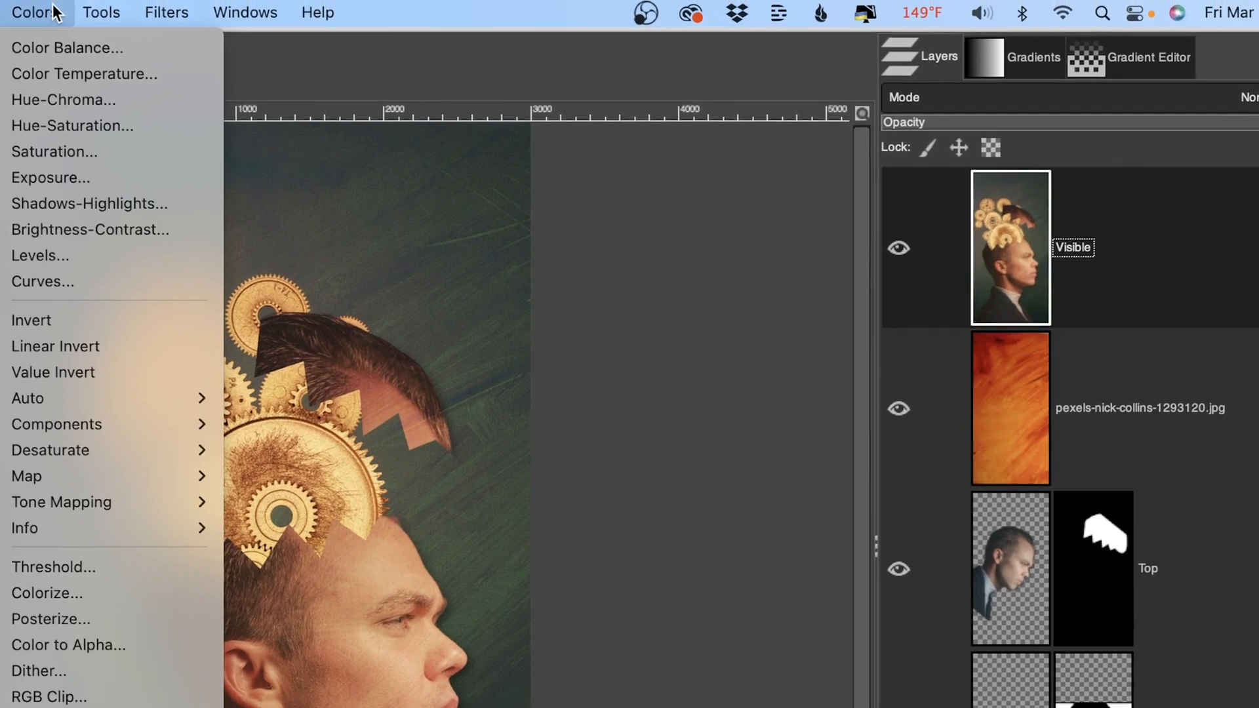
{"action": "left_click", "coordinate": [30, 281]}
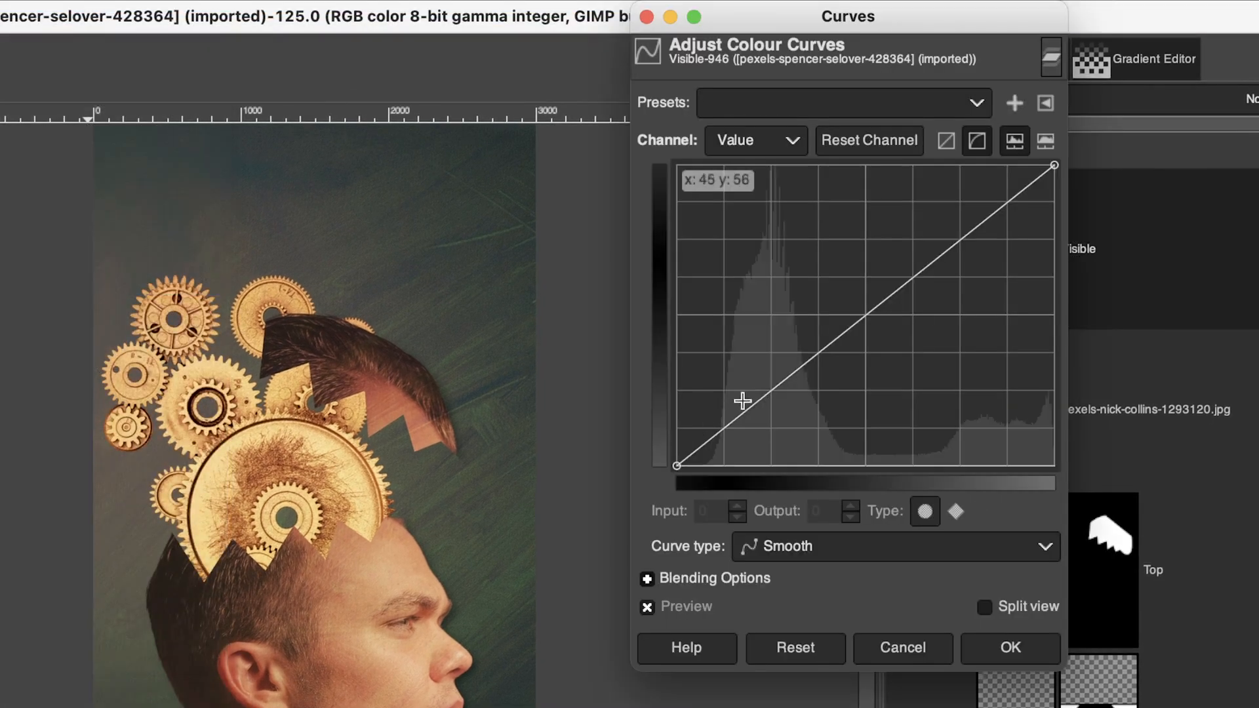
{"action": "left_click_drag", "start_coordinate": [757, 395], "coordinate": [766, 396]}
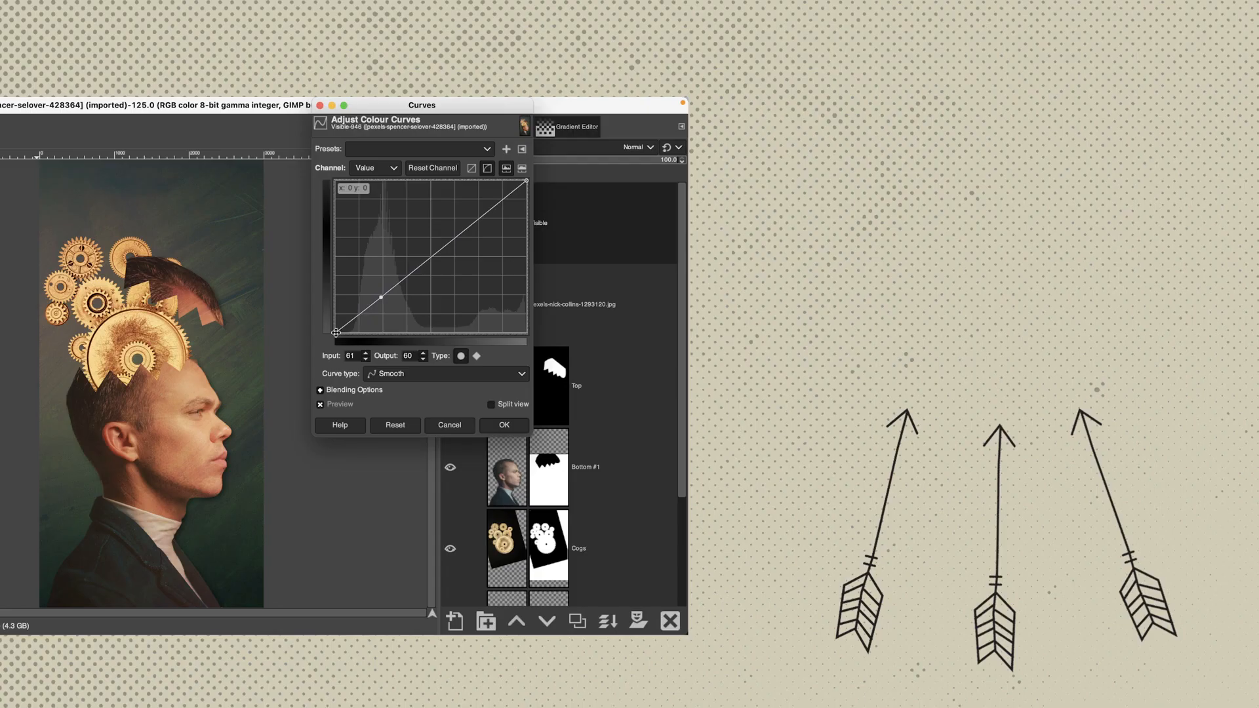
{"action": "left_click_drag", "start_coordinate": [336, 333], "coordinate": [327, 318]}
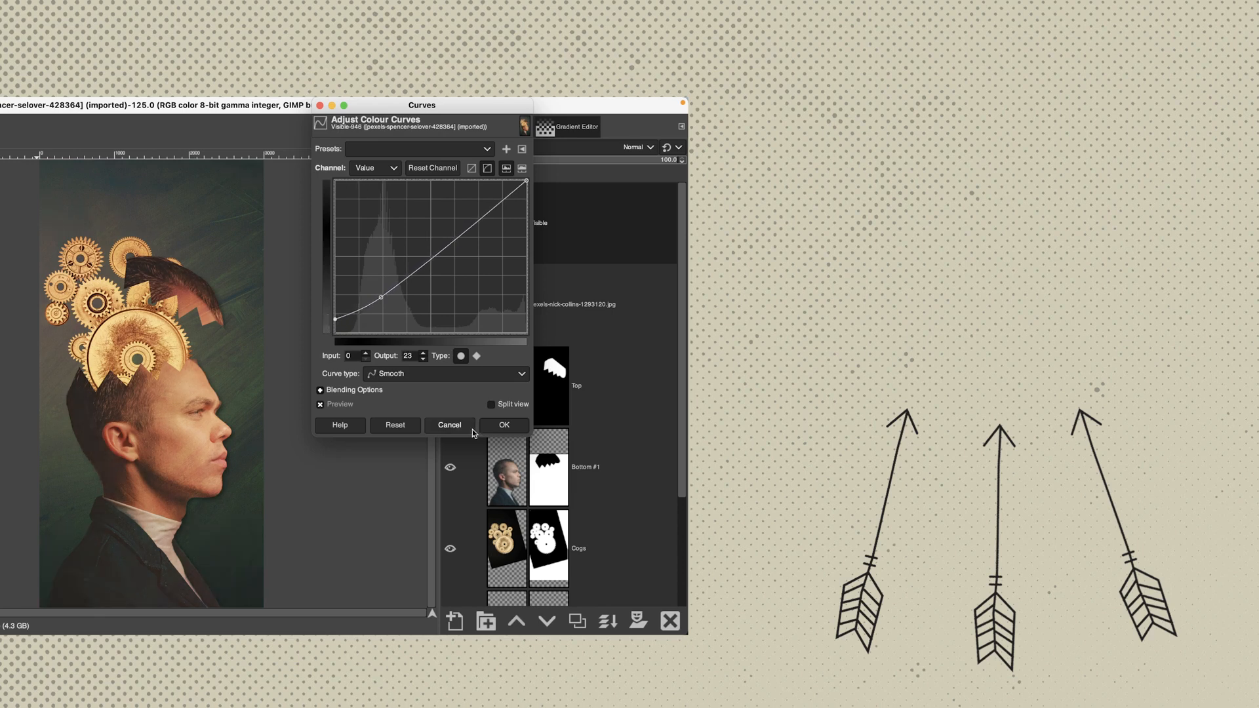
{"action": "left_click", "coordinate": [505, 425]}
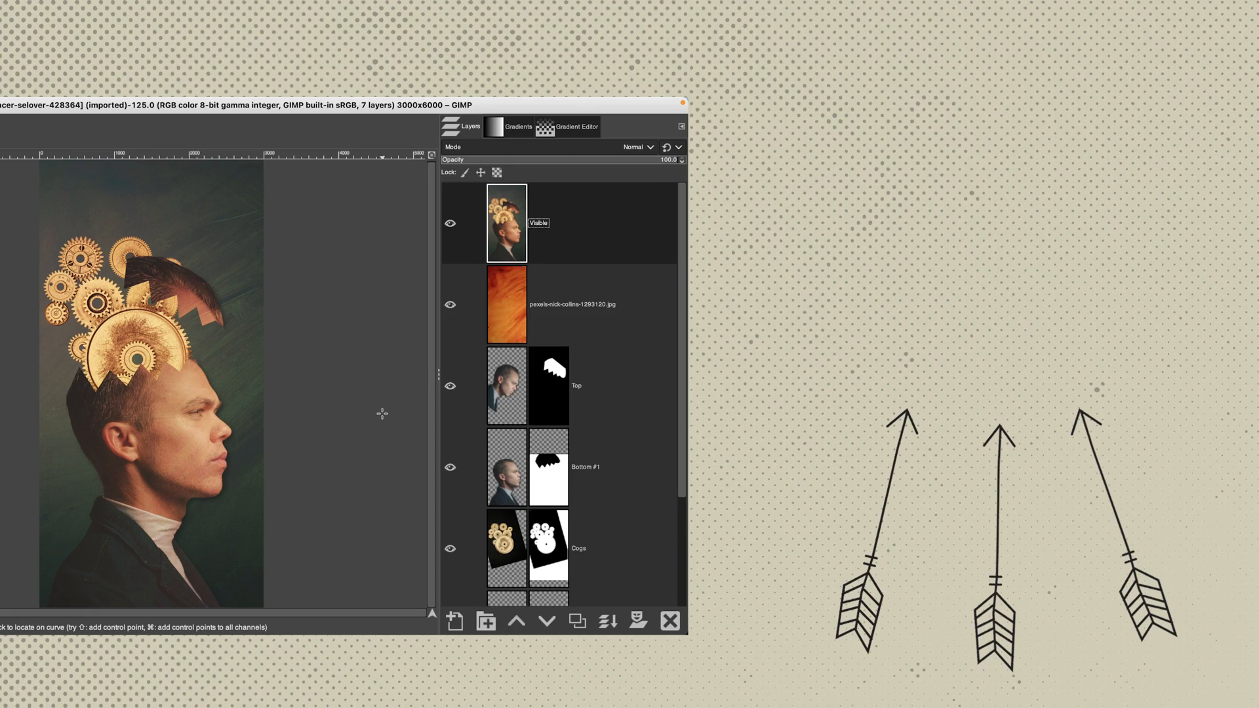